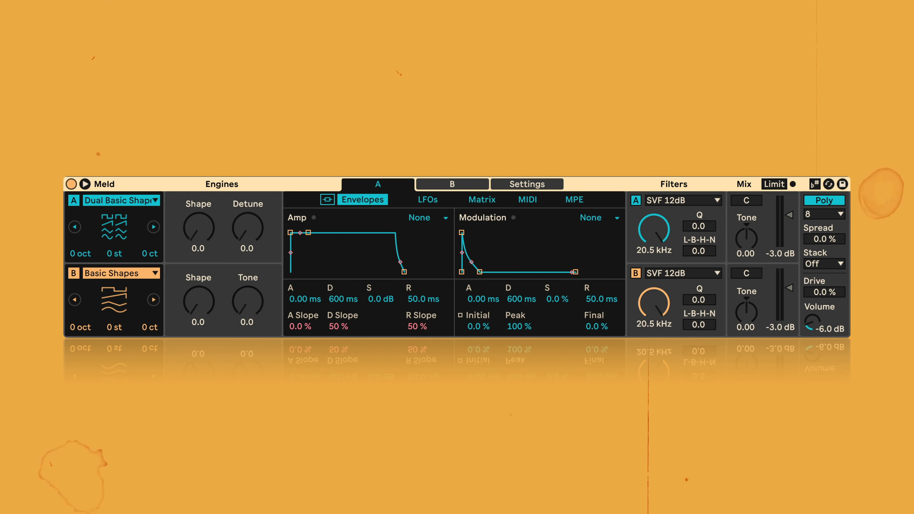
- Turn off engine B and view the list of oscillator types available for engine A, keeping the current one
click(74, 273)
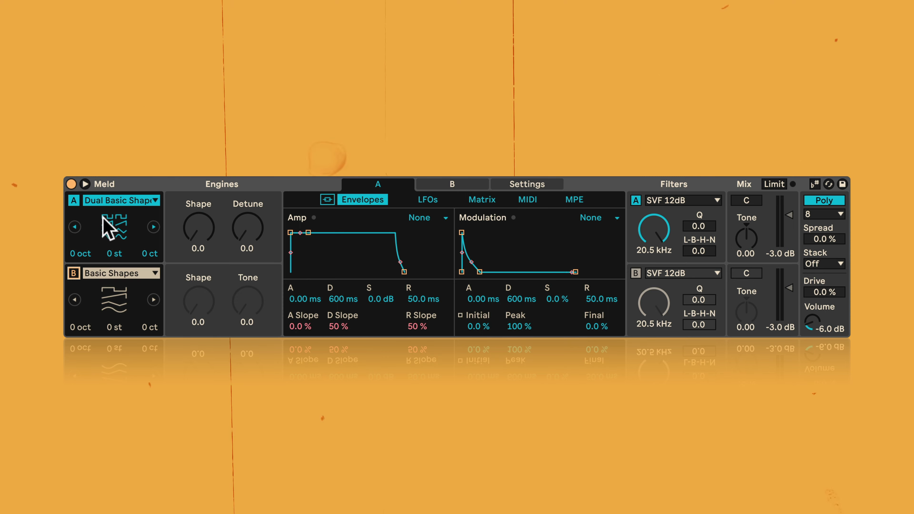
click(155, 201)
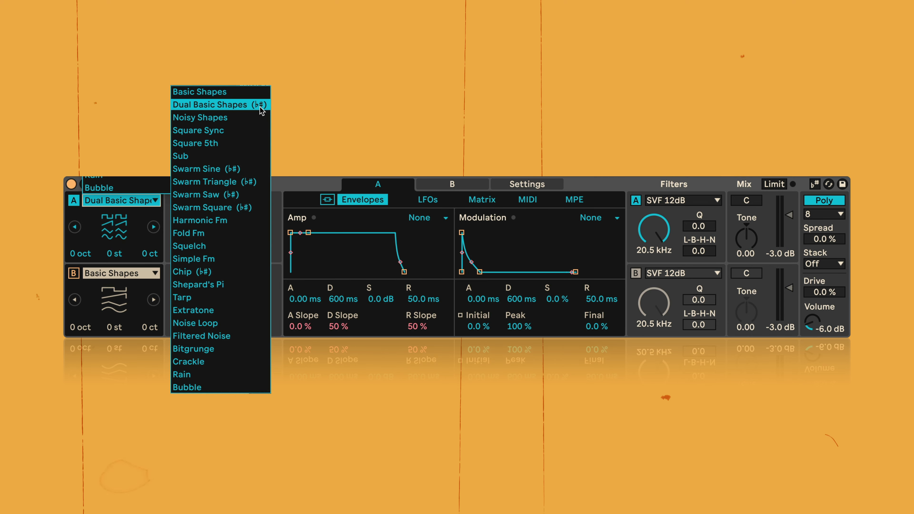
key(Escape)
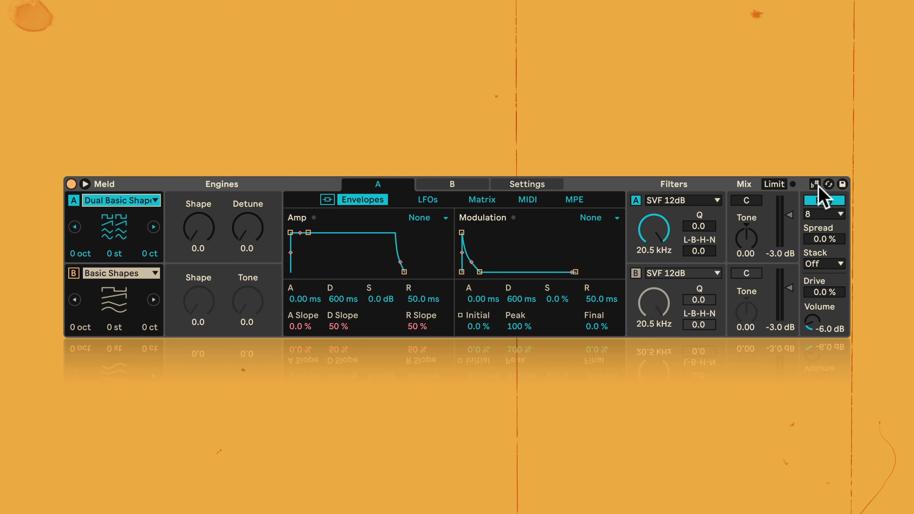
- Switch the device's scale awareness on and transpose engine A by 3 scale degrees
click(815, 185)
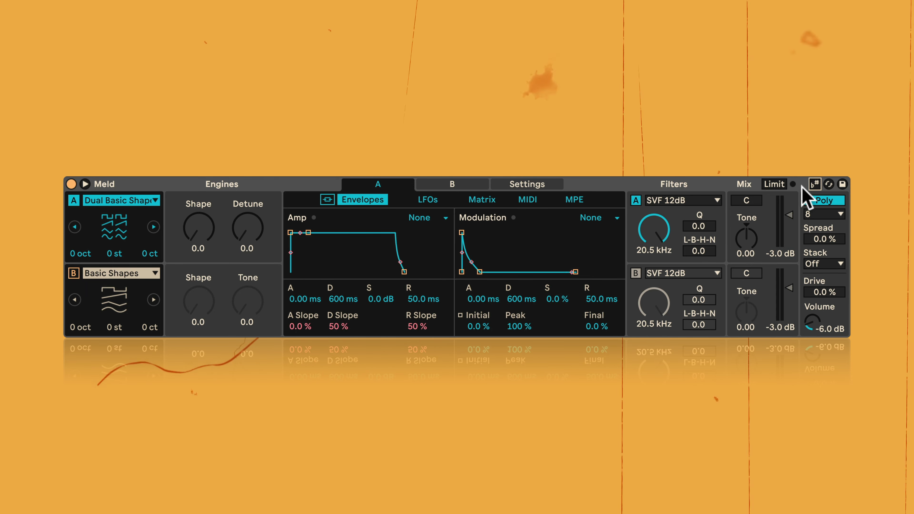
click(815, 184)
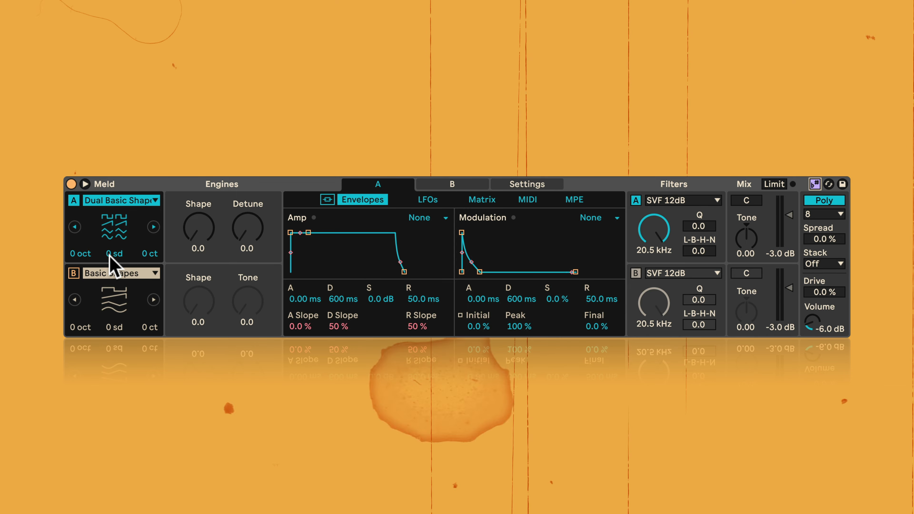
drag(109, 255, 109, 248)
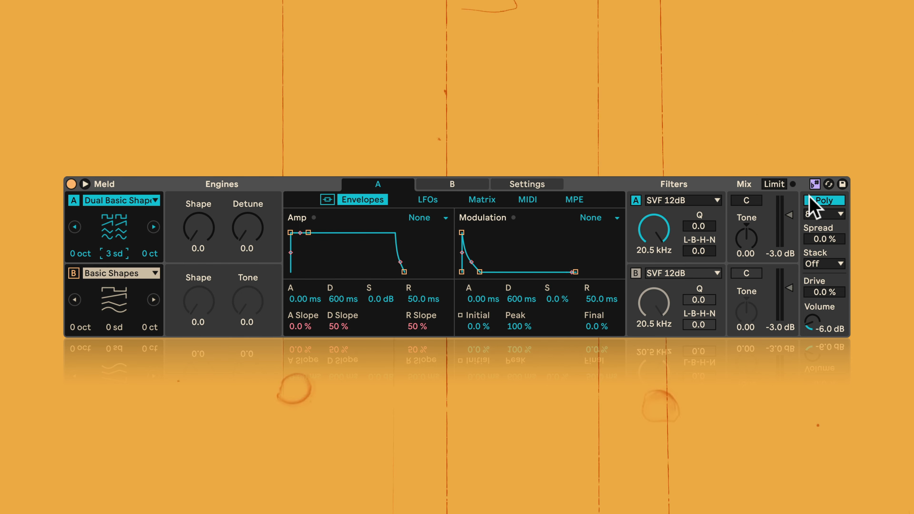
click(815, 185)
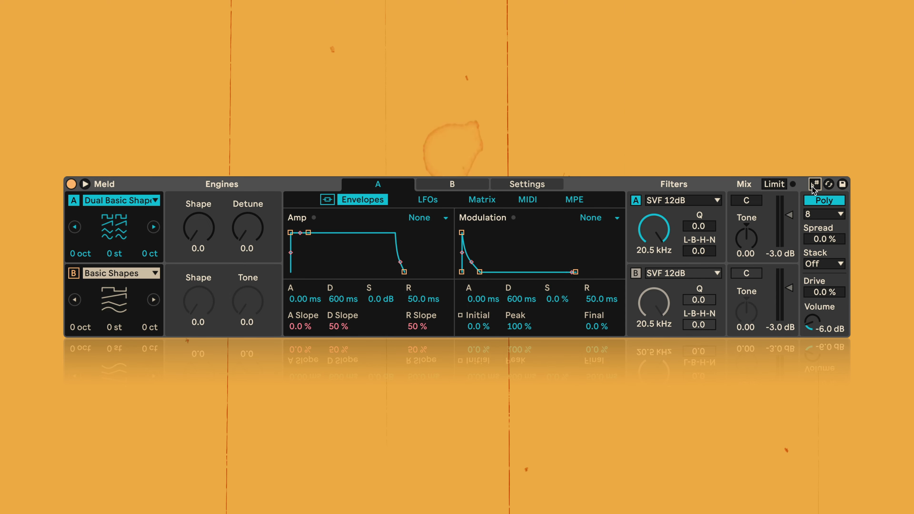
click(815, 185)
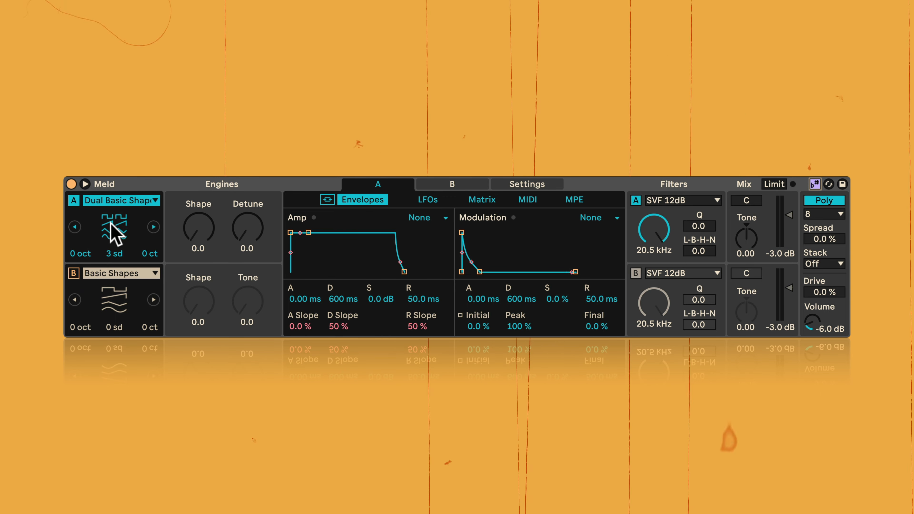
- Change engine A's oscillator type to Basic Shapes and start playback
click(151, 201)
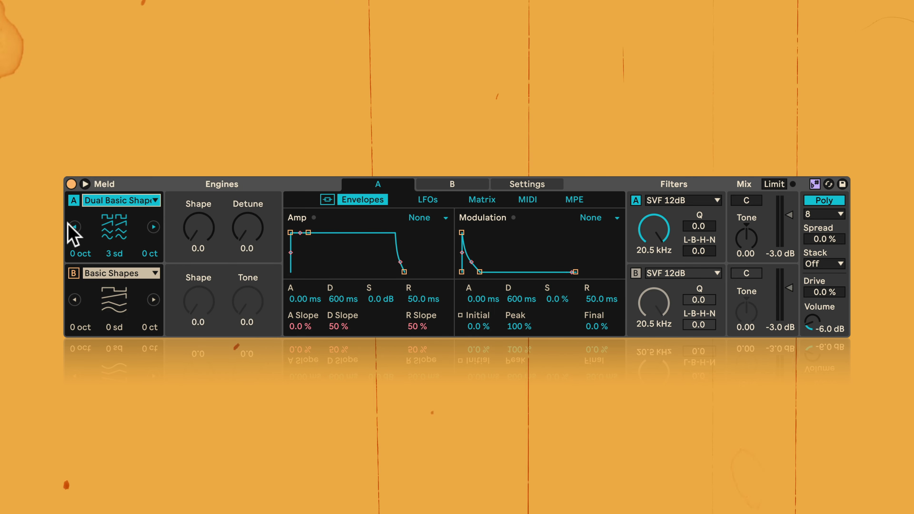
click(75, 227)
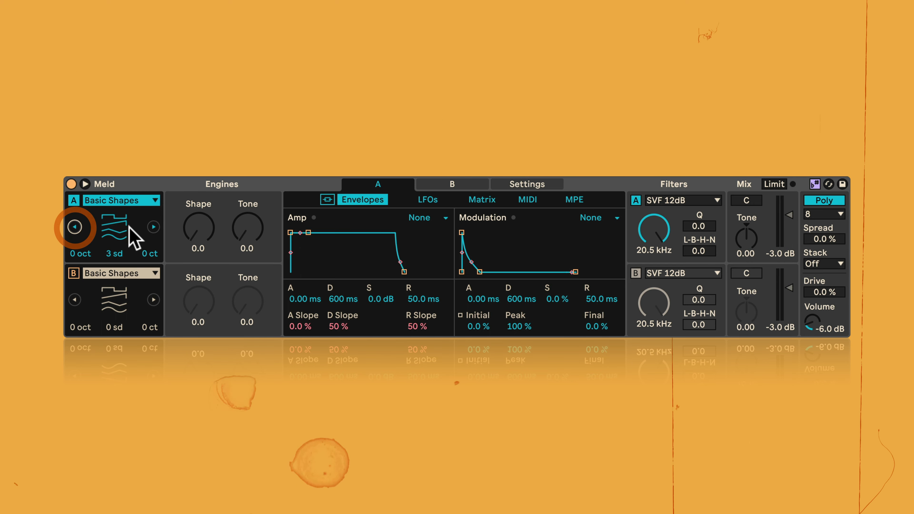
click(153, 227)
click(75, 227)
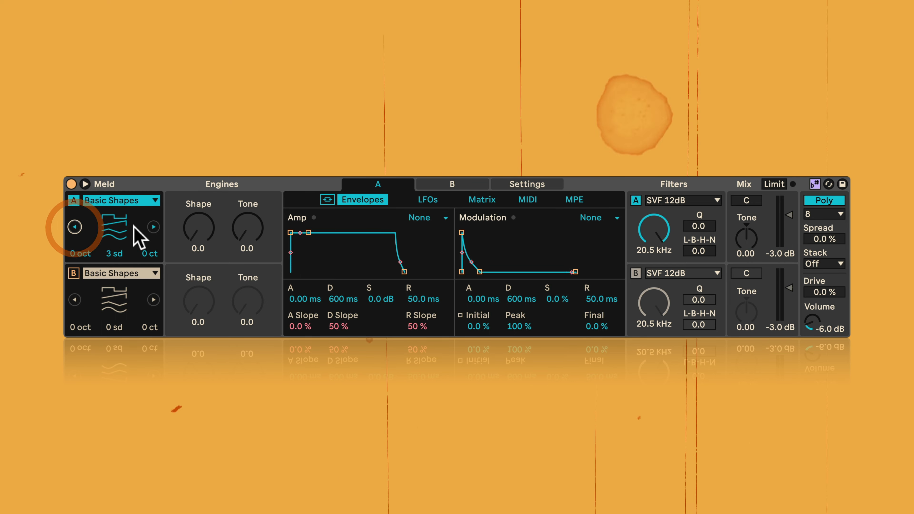
key(space)
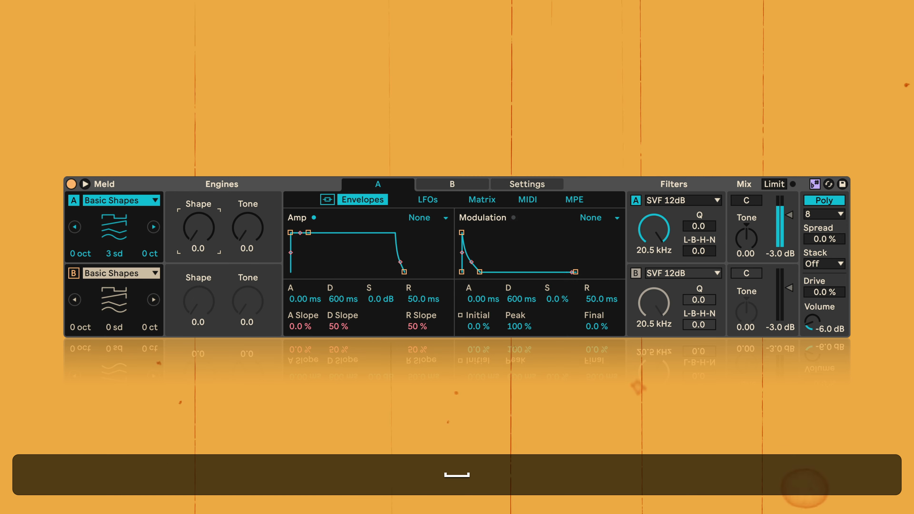
- Sweep engine A's Shape and Tone, ending with Shape at 61.9 and Tone at 0.0, and reset its transposition to 0 sd
drag(188, 234, 188, 163)
drag(241, 241, 241, 173)
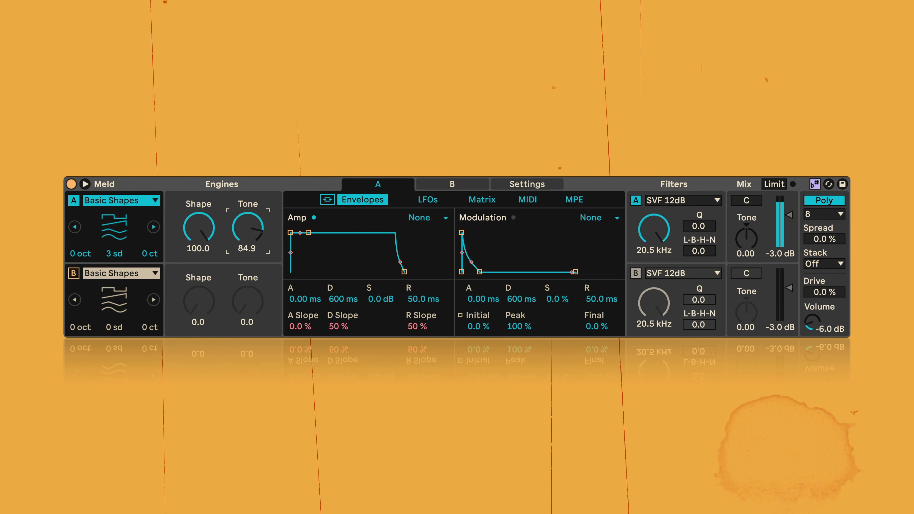
drag(240, 241, 241, 287)
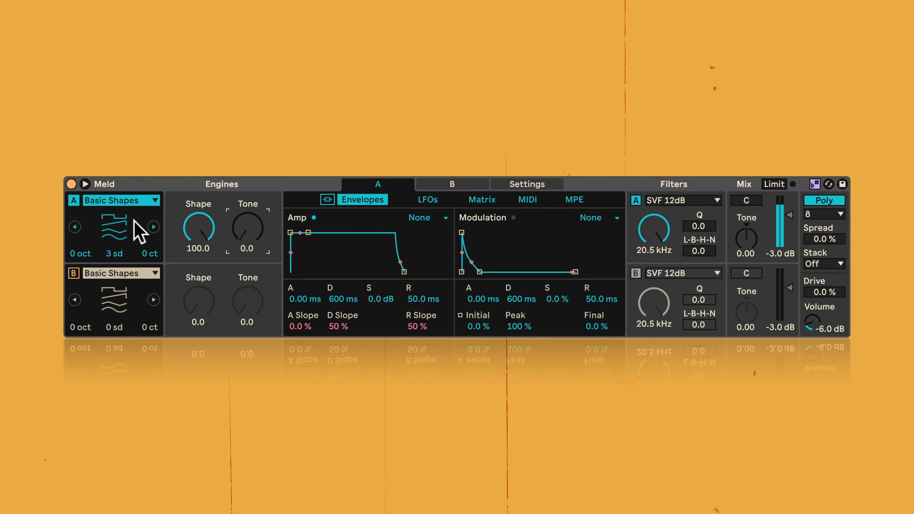
drag(190, 227, 190, 256)
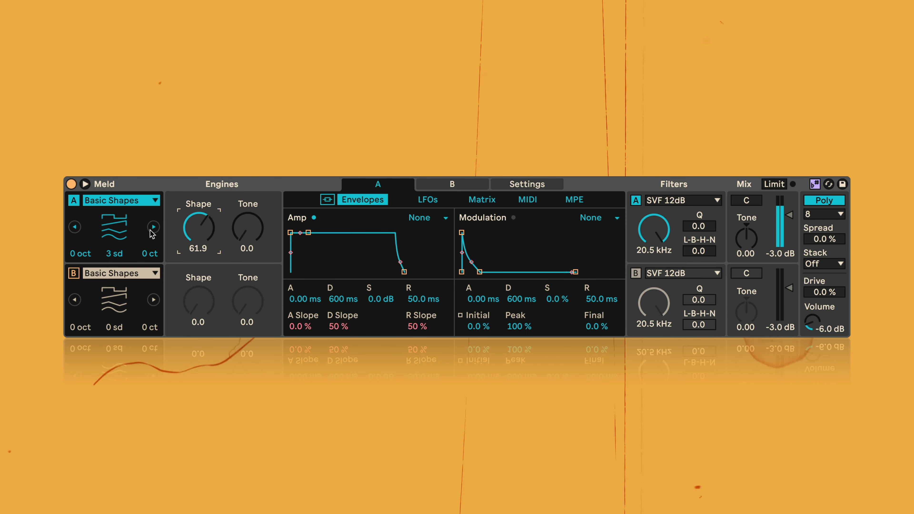
double_click(121, 250)
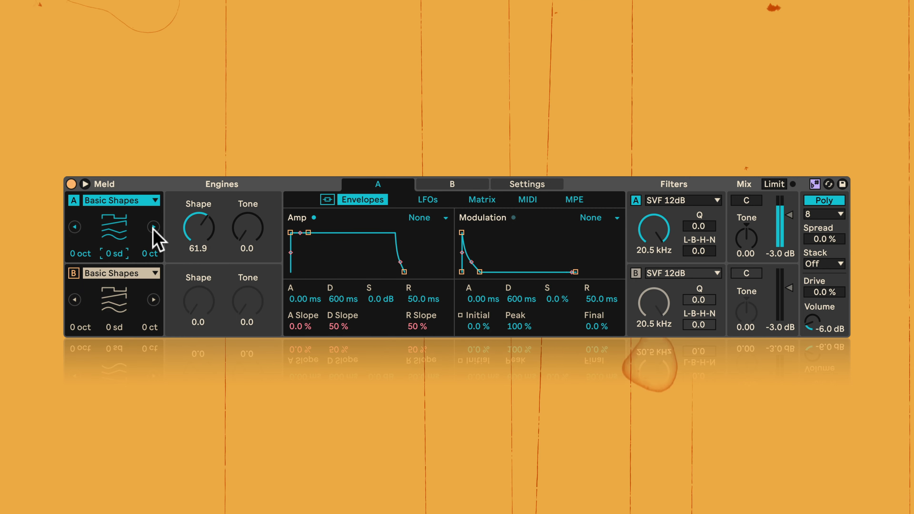
- Audition engine A's Noisy Shapes with Shape at 67.5, Square Sync, Square 5th with 5th Amt at 0.0, and Sub
click(153, 227)
drag(204, 239, 204, 233)
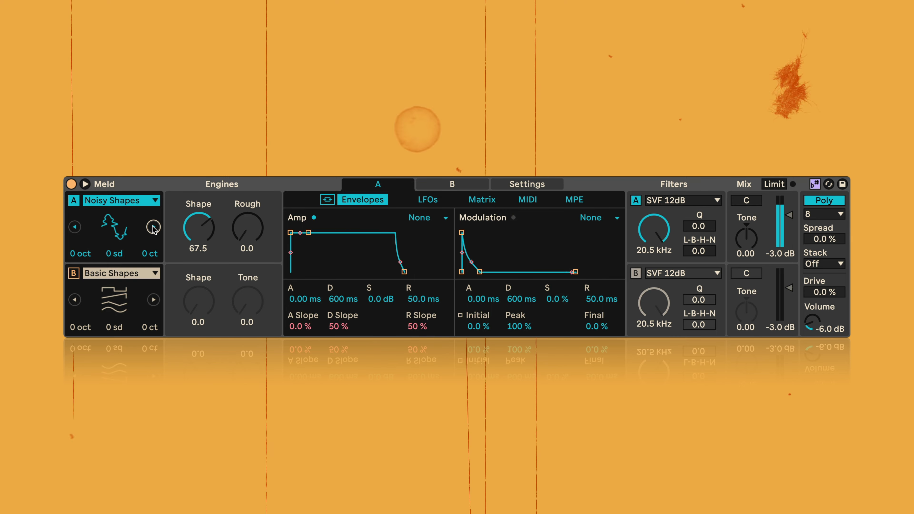
click(153, 227)
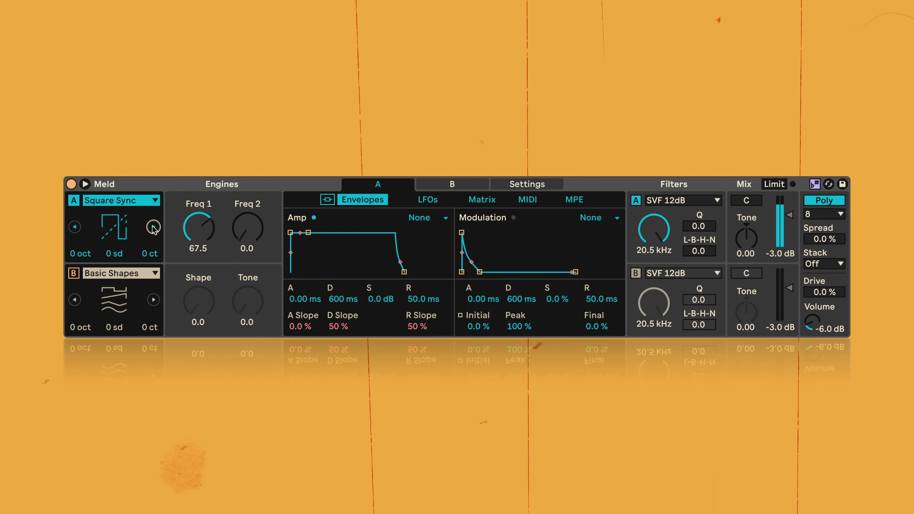
drag(189, 222, 189, 295)
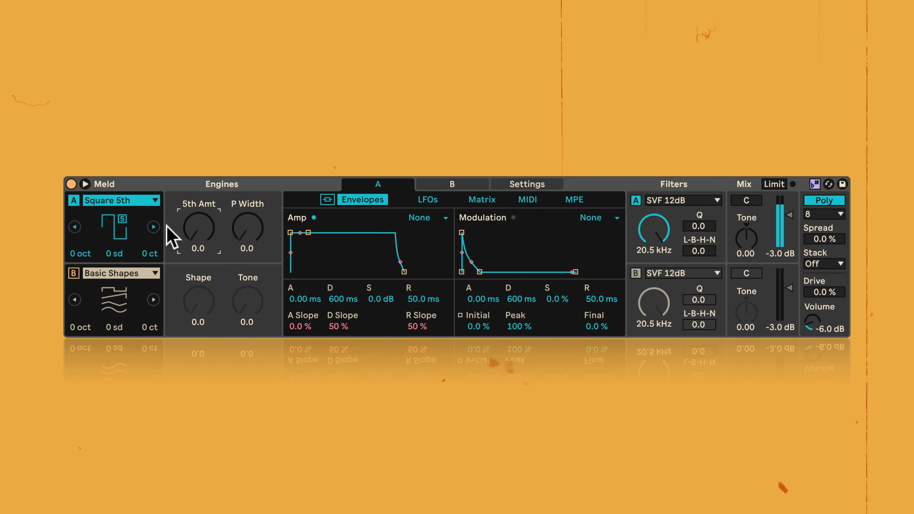
click(153, 227)
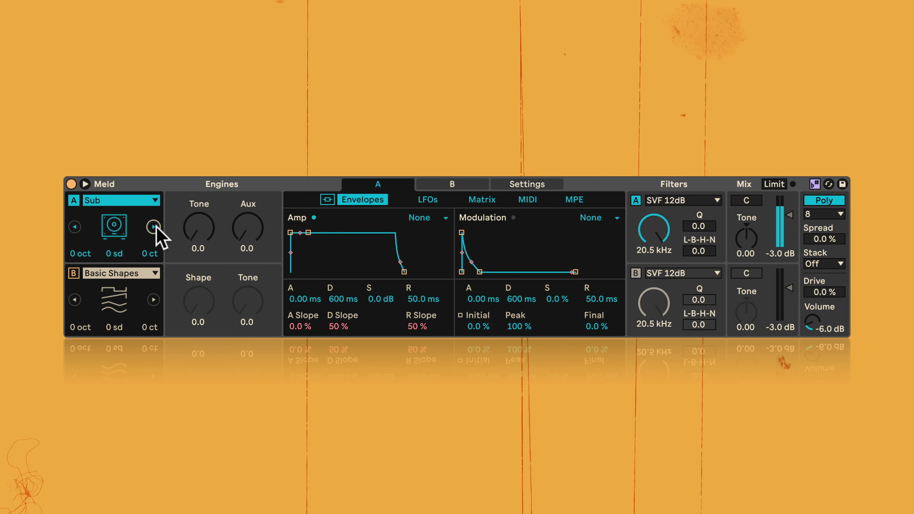
- Audition engine A's oscillator types from Swarm Sine and Swarm Triangle through Fold Fm and Squelch to Simple Fm
click(154, 227)
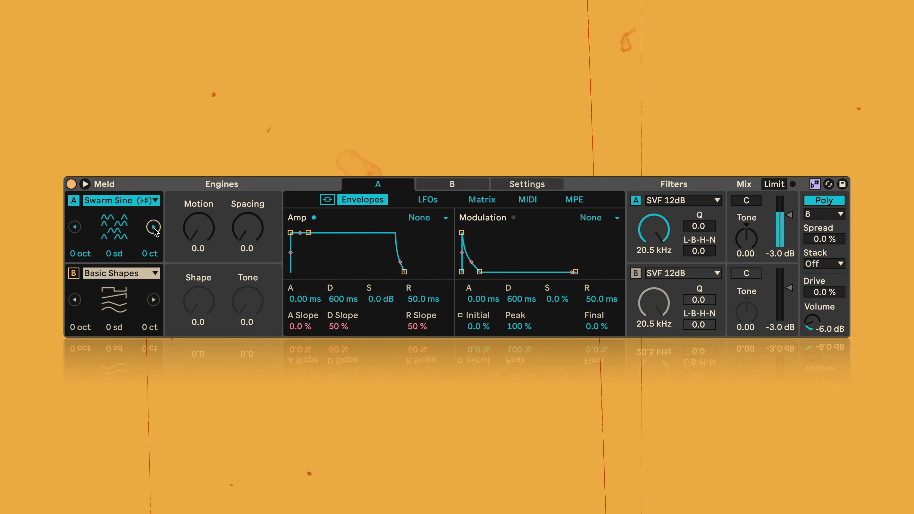
click(154, 227)
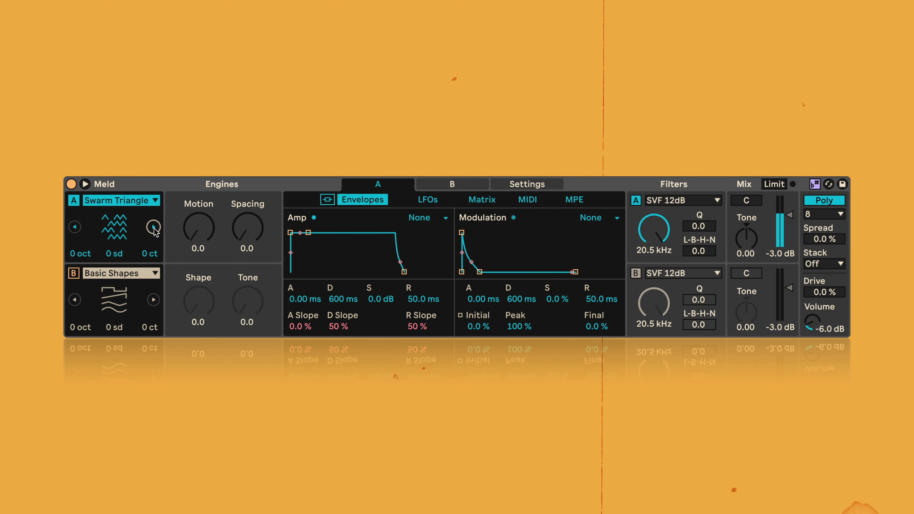
click(154, 227)
click(154, 227)
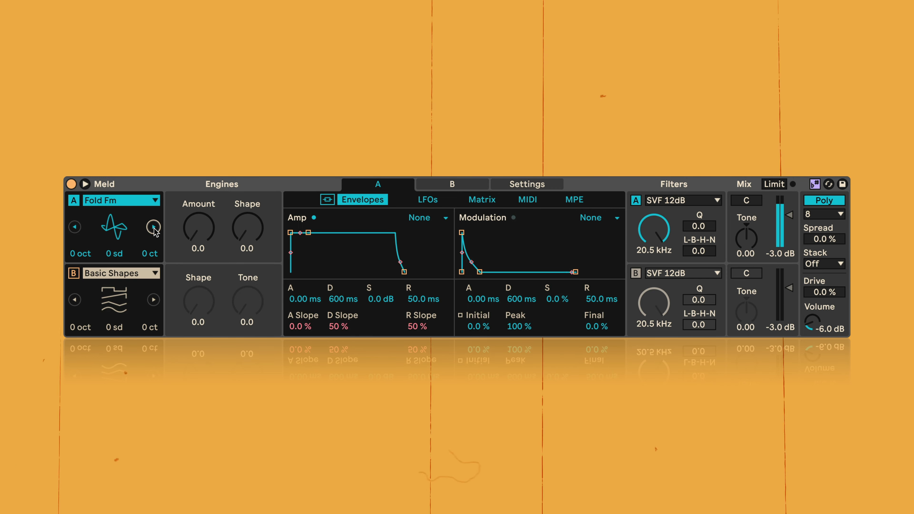
click(154, 227)
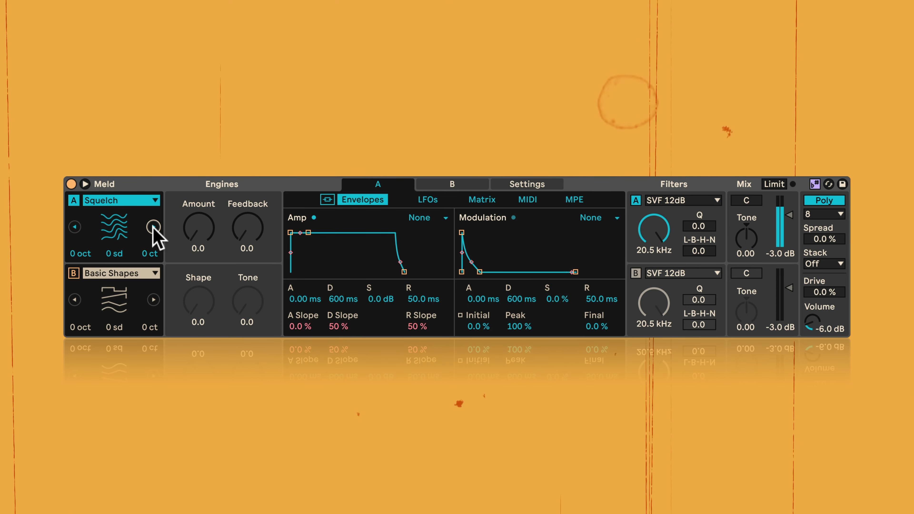
click(154, 227)
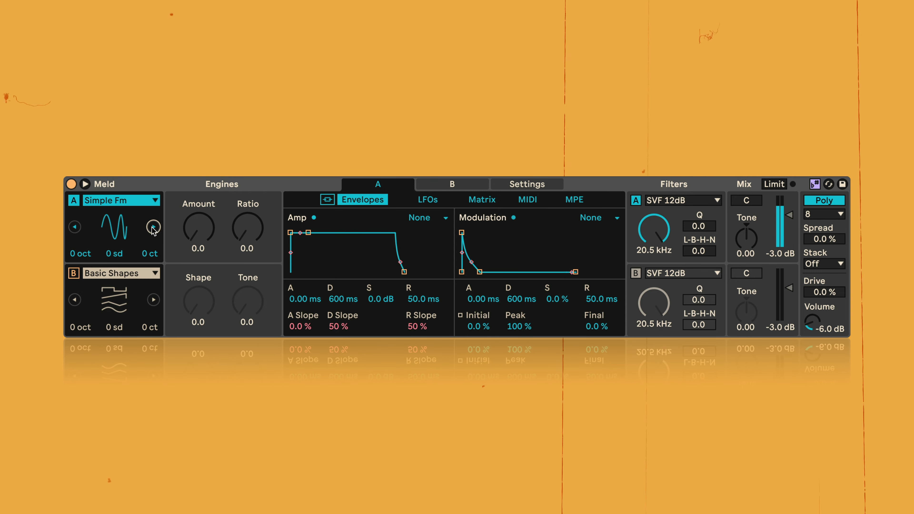
- Audition the Shepard's Pi, Tarp, Extratone and Noise Loop oscillator types on engine A
click(154, 227)
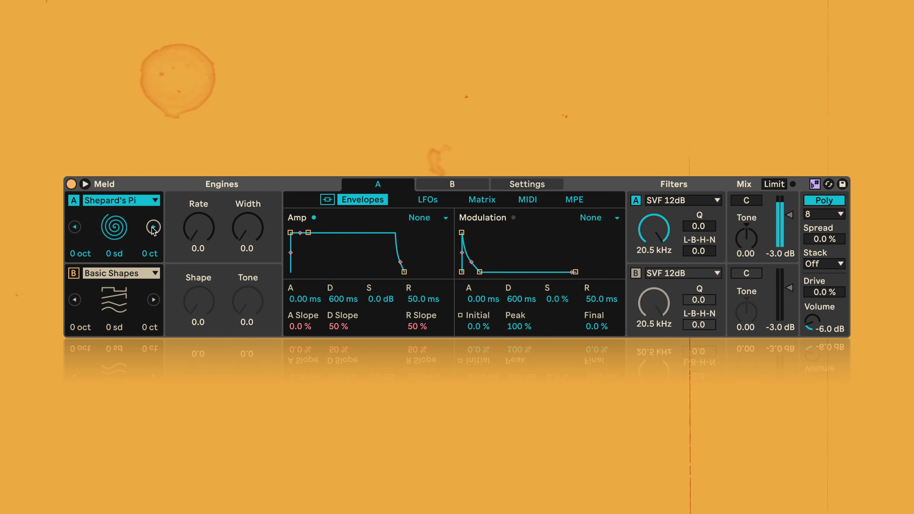
click(153, 227)
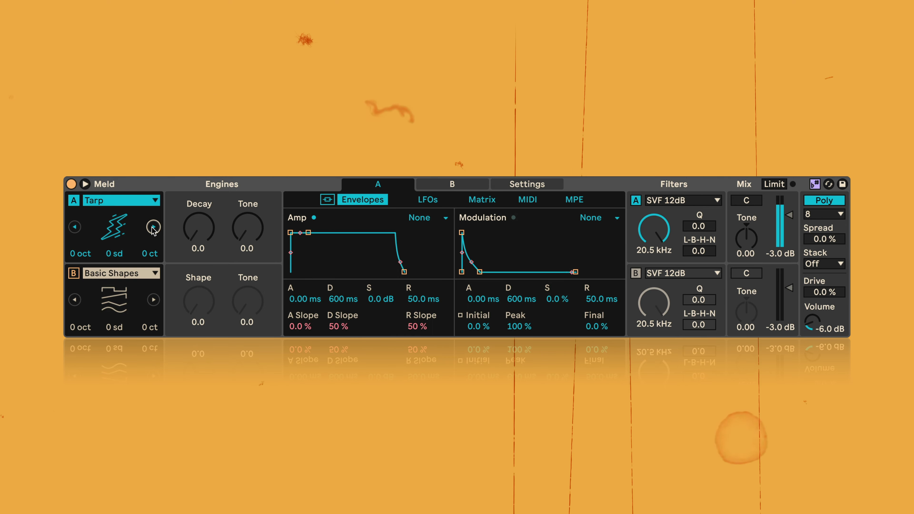
click(153, 227)
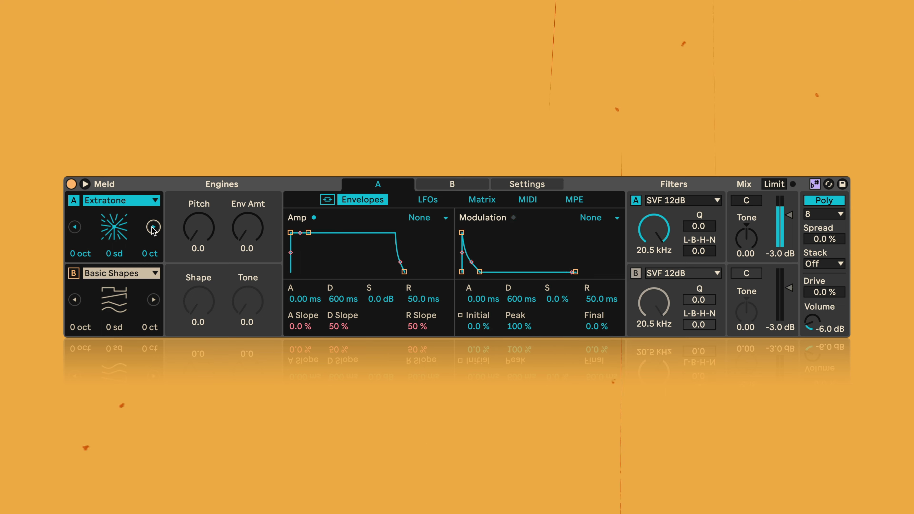
click(154, 227)
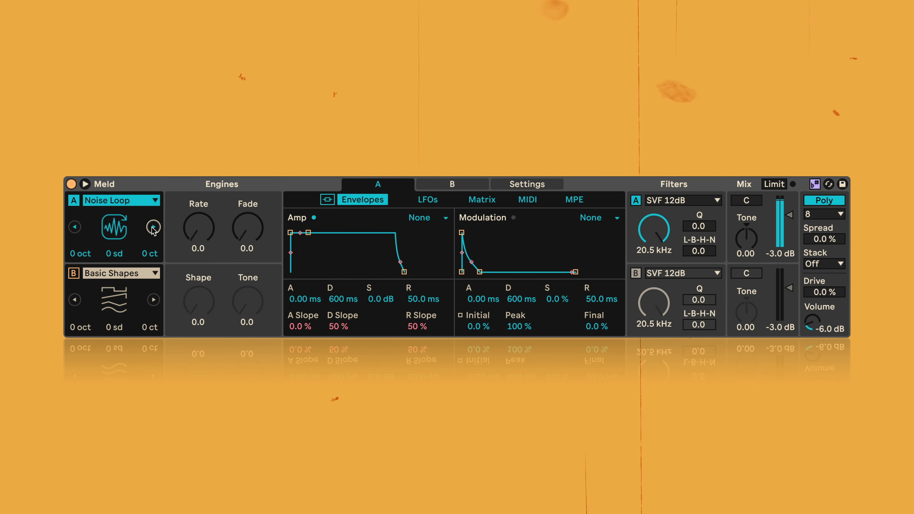
- Try Filtered Noise on engine A with Narrow at 100.0 and Freq at 73.0, and lower Freq back to 0.0
click(153, 227)
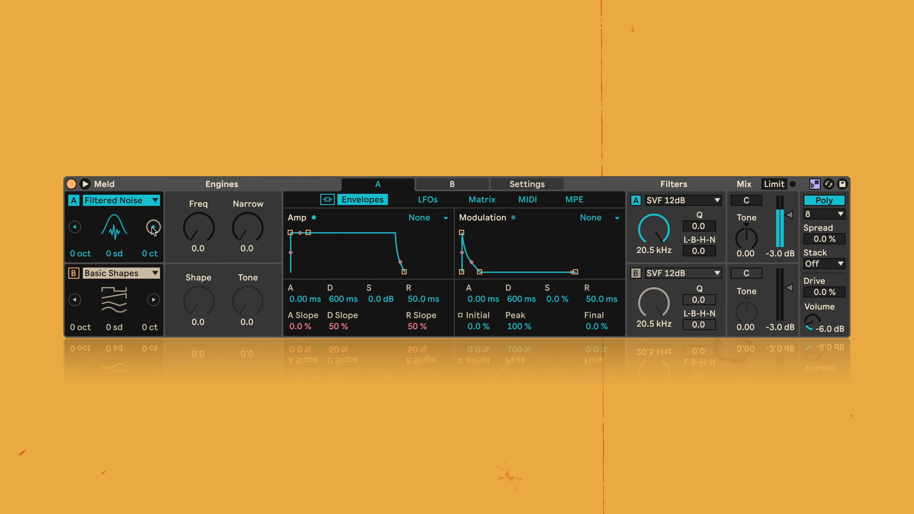
drag(239, 243, 199, 225)
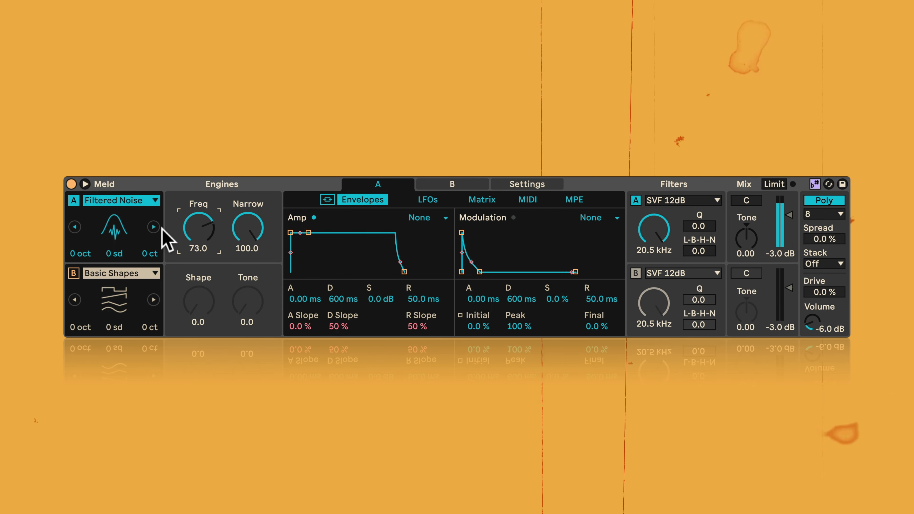
drag(199, 228, 199, 267)
- Audition the Bitgrunge, Crackle, Rain and Bubble oscillator types on engine A
click(154, 227)
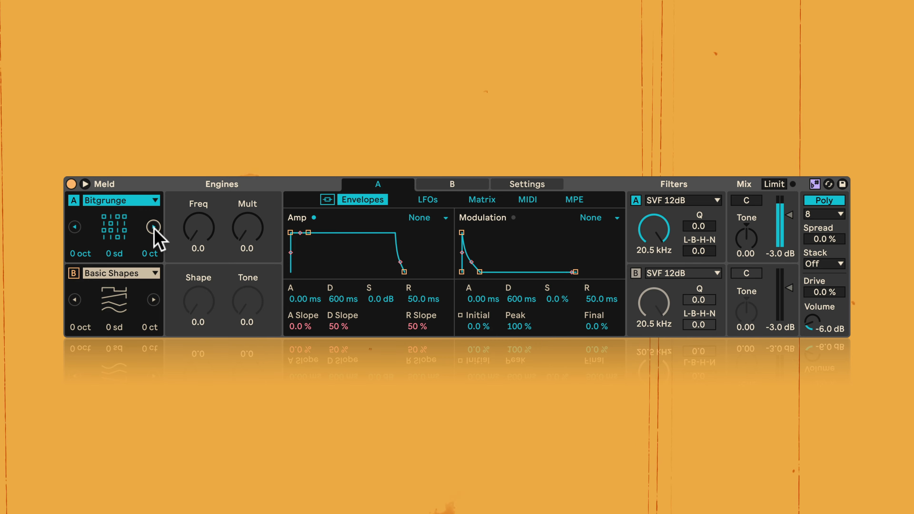
click(153, 227)
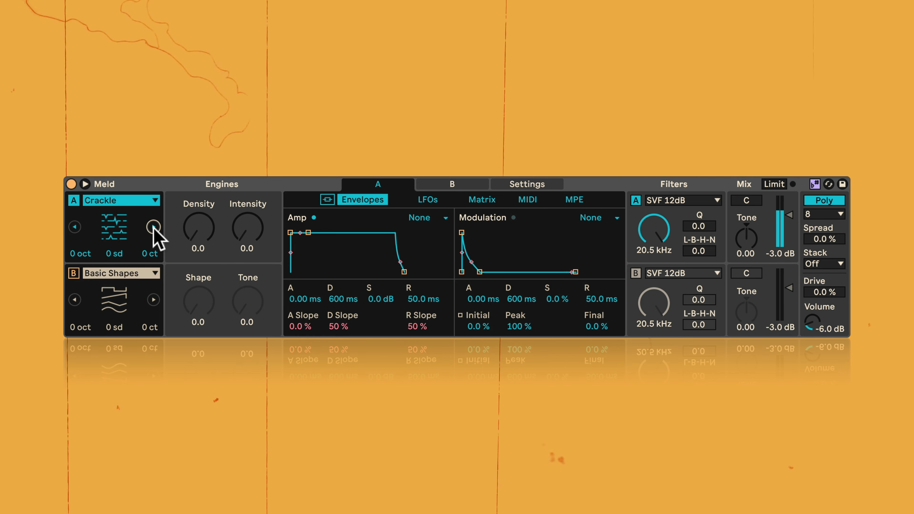
click(153, 227)
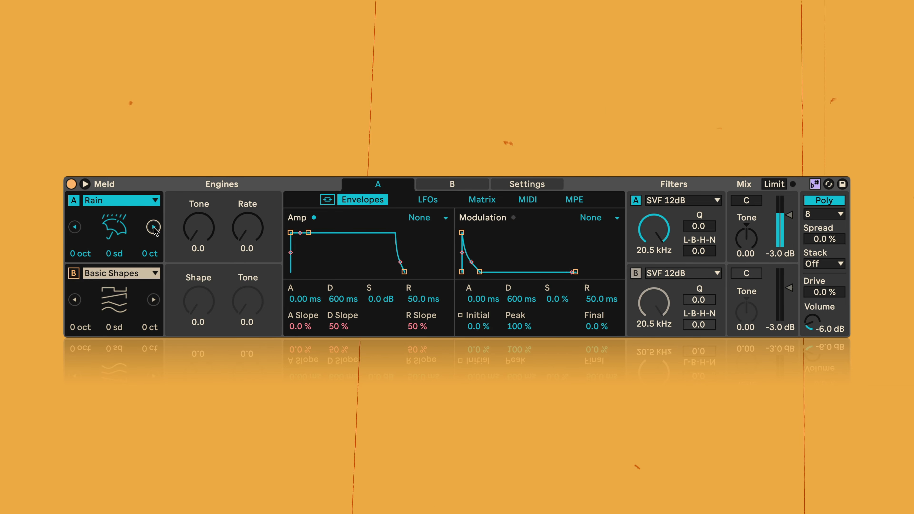
- Set engine A's oscillator type back to Basic Shapes and stop playback
click(126, 204)
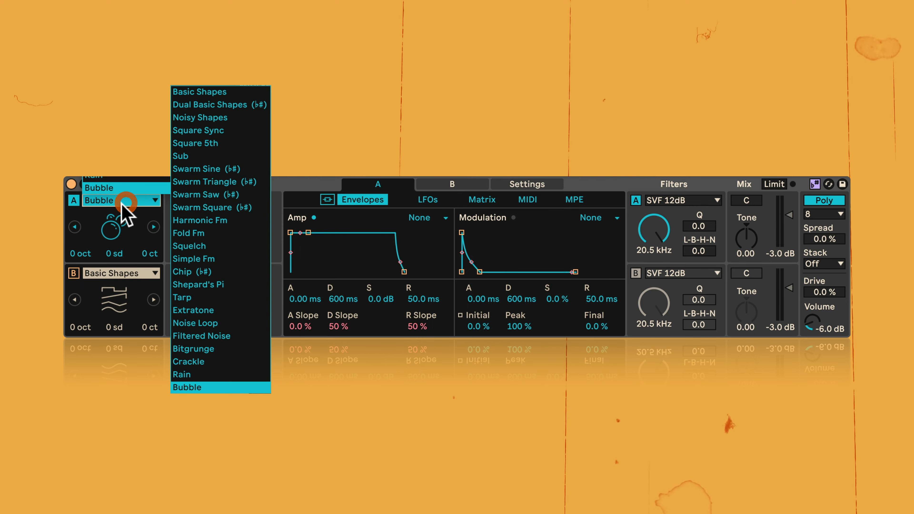
click(209, 92)
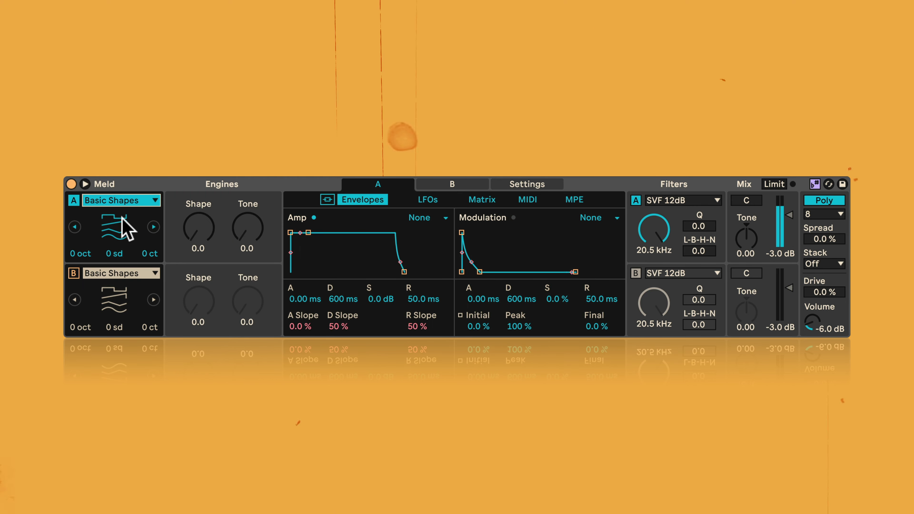
key(space)
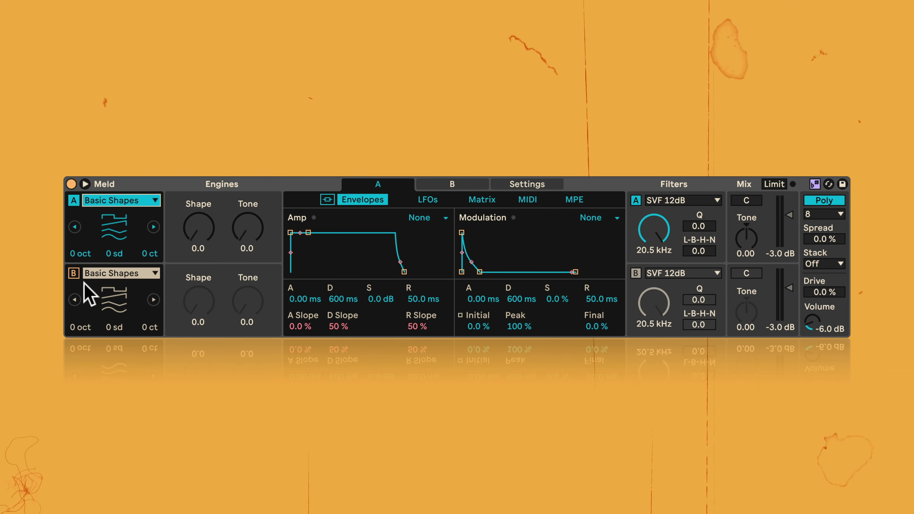
- Turn on engine B, audition it together with engine A, and enable the Limit option
click(73, 274)
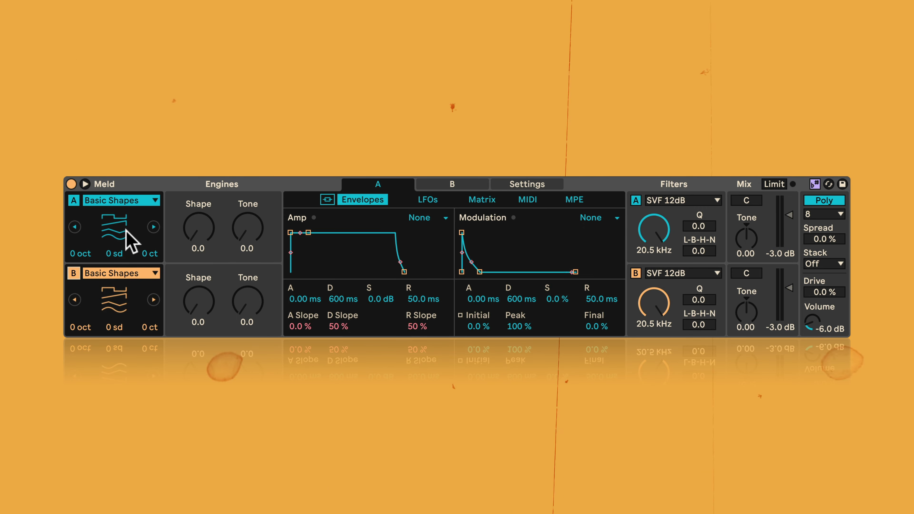
key(space)
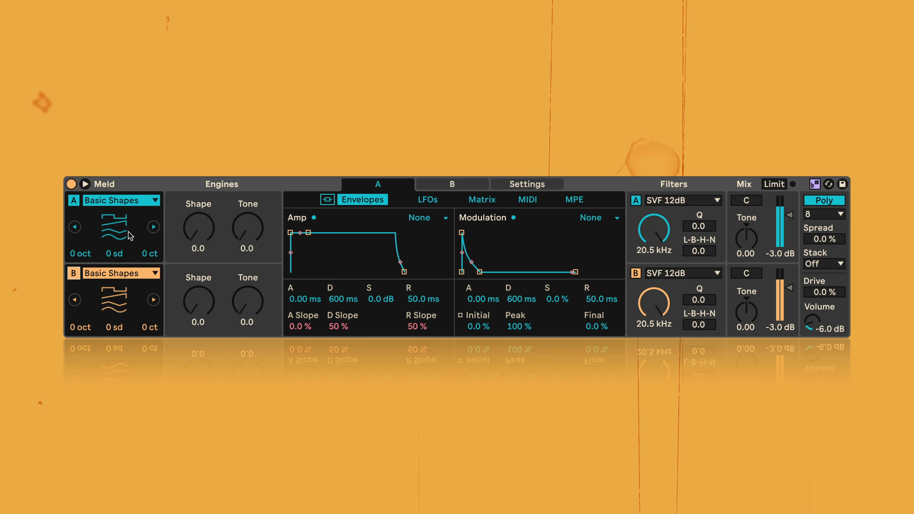
key(space)
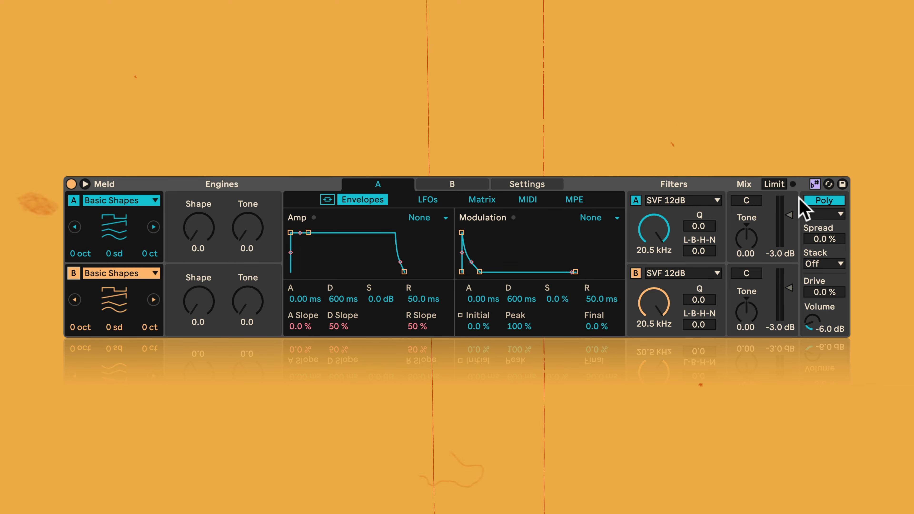
click(781, 186)
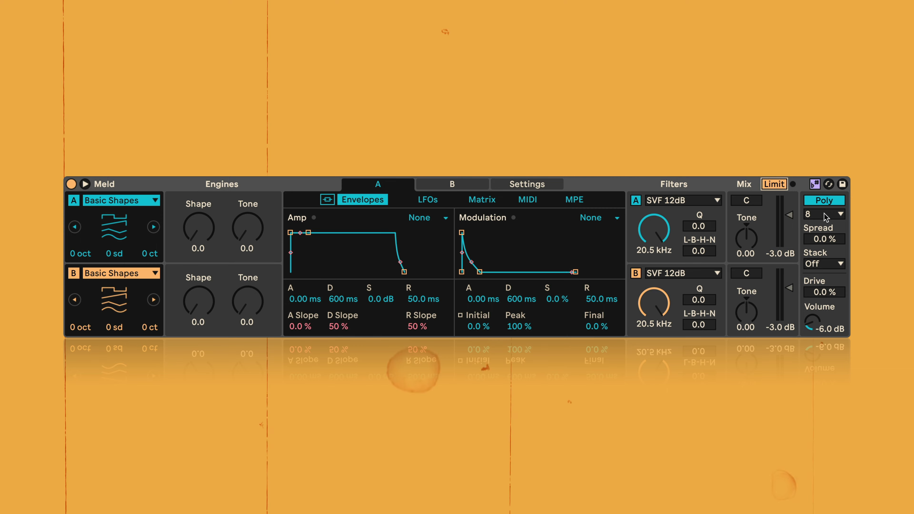
- Audition both engines in Mono voice mode and switch back to Poly
click(827, 201)
click(827, 201)
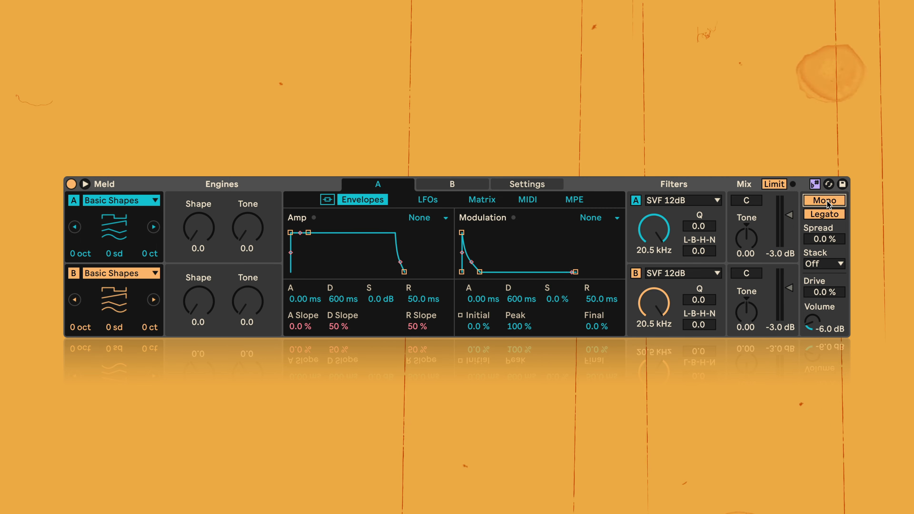
key(space)
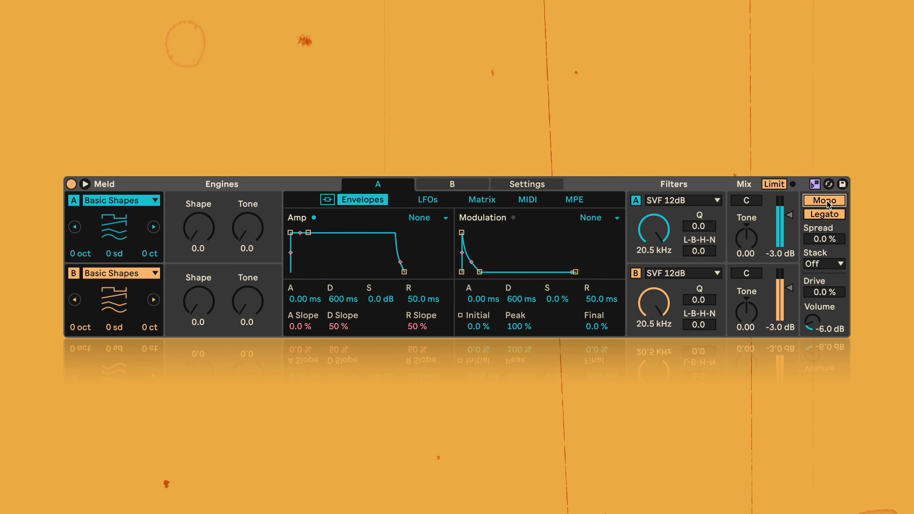
key(space)
click(827, 201)
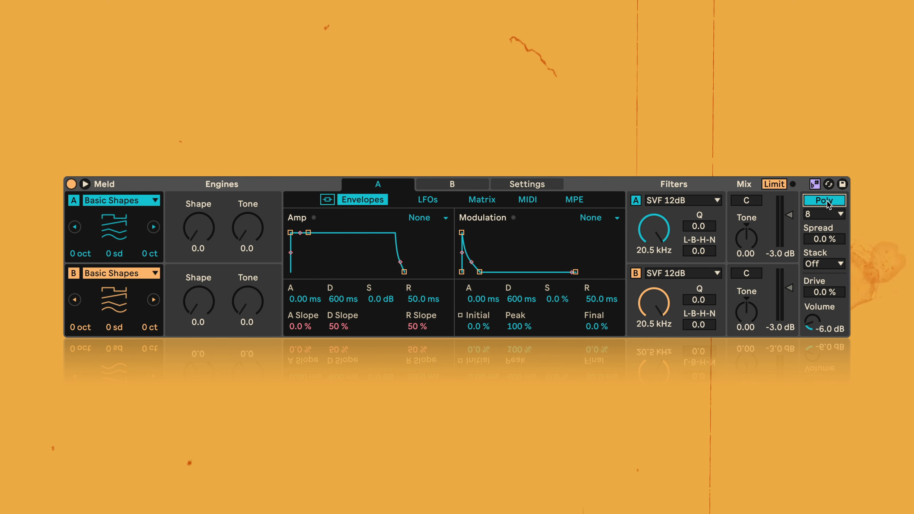
- Play the engines in Poly mode and review the available voice counts up to 12, keeping 8
key(space)
click(825, 215)
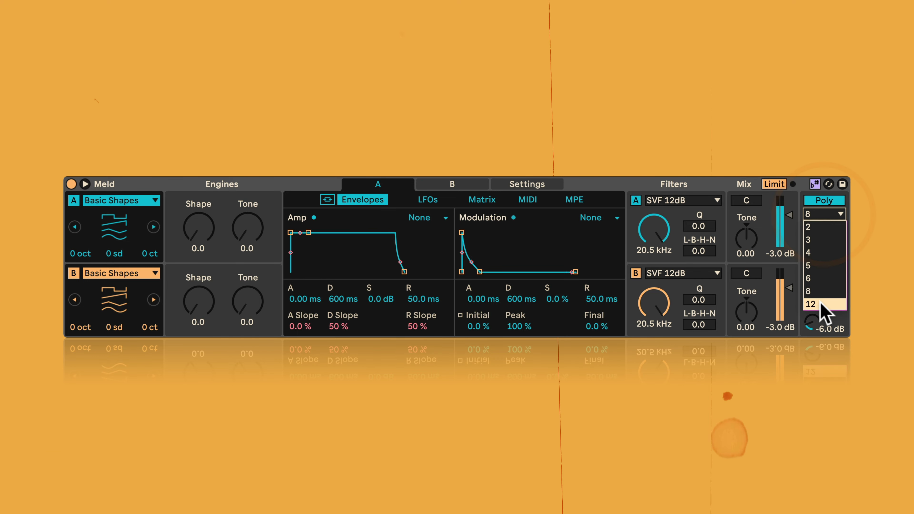
click(816, 212)
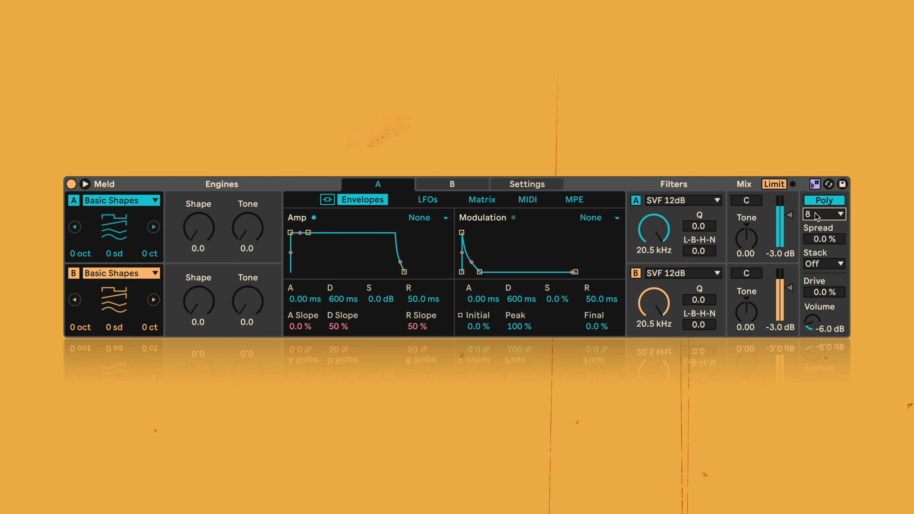
- Switch the voice mode to Mono, stop playback, and turn Legato off
click(825, 201)
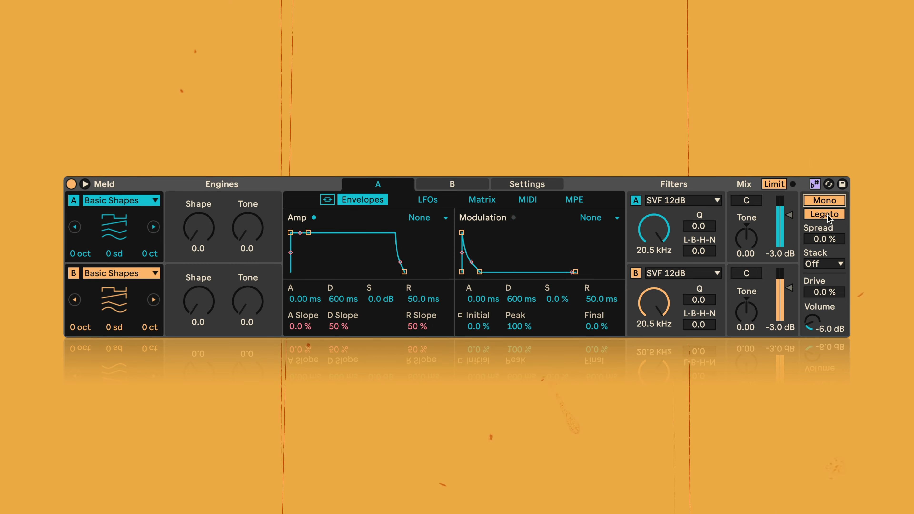
key(space)
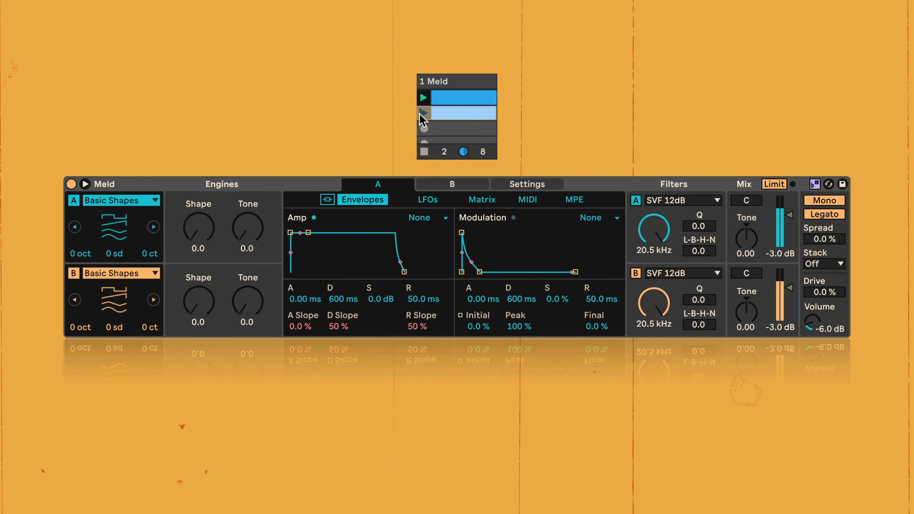
click(819, 216)
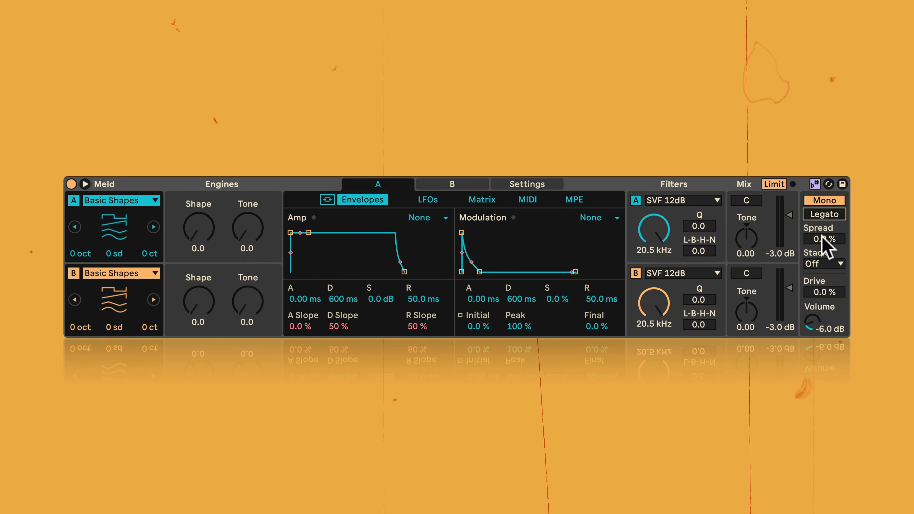
- Try Spread at 100 %, switch the voice mode to Poly, and bring Spread back down to 0.0 %
drag(825, 239, 825, 217)
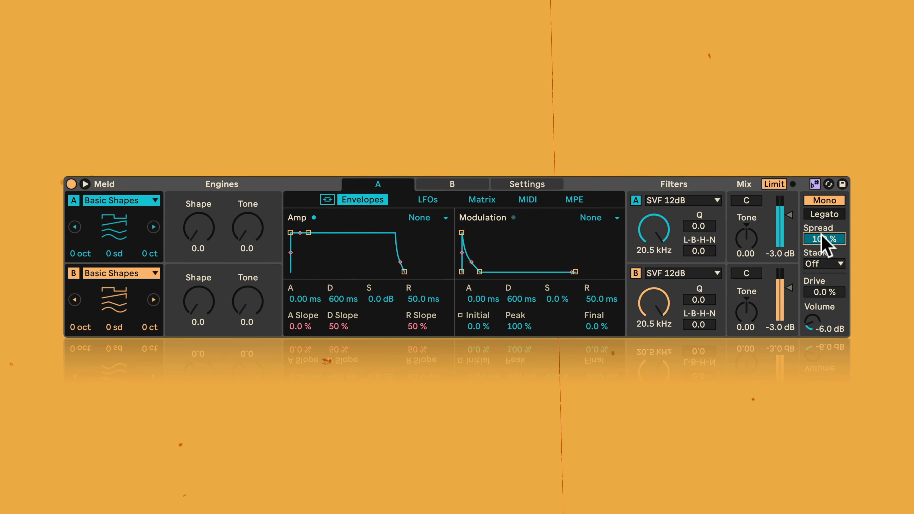
click(820, 202)
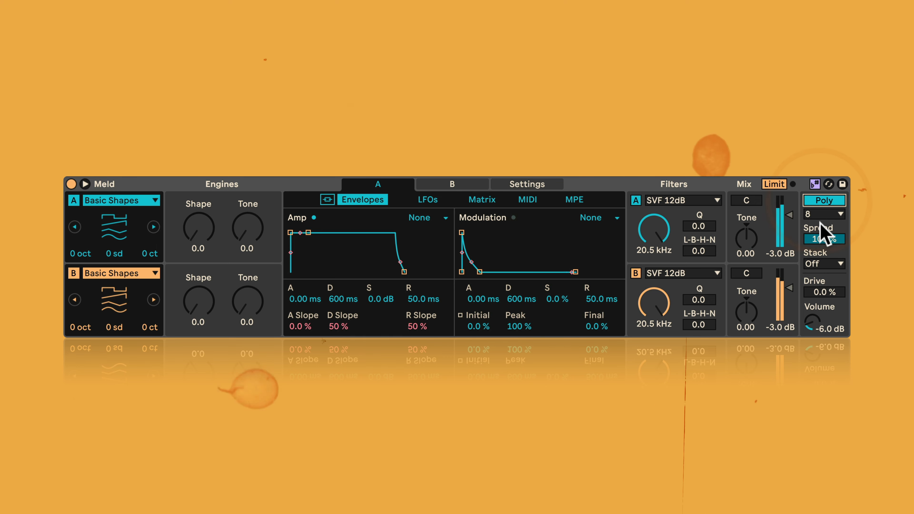
drag(830, 239, 831, 269)
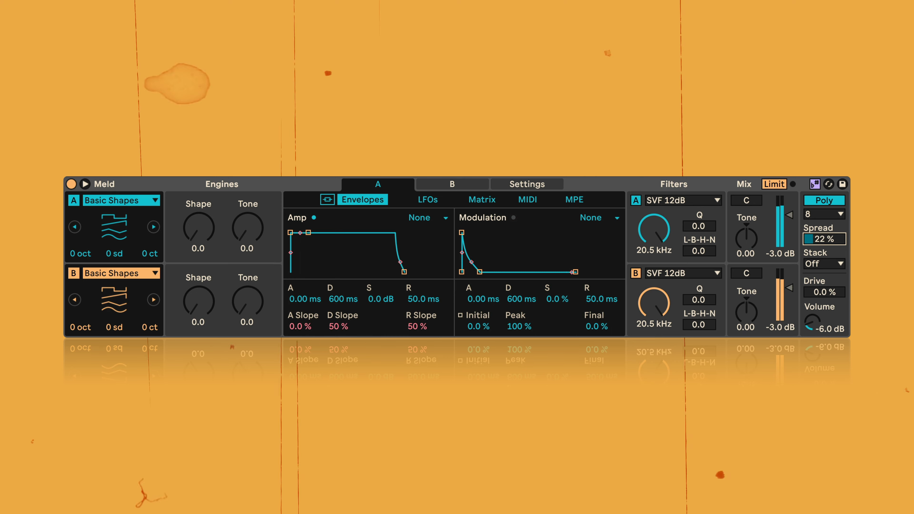
- Audition voice stacking with Stack at 2 and 3, and set it back to Off
click(819, 266)
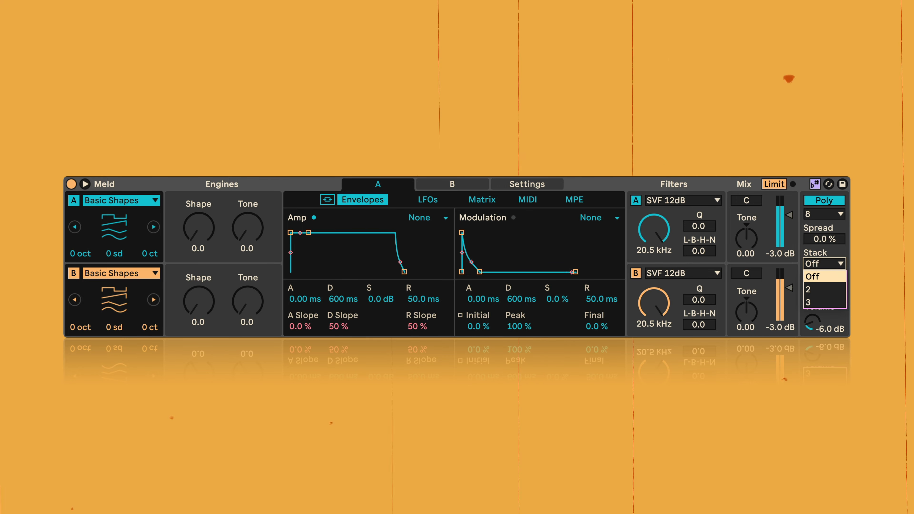
click(823, 290)
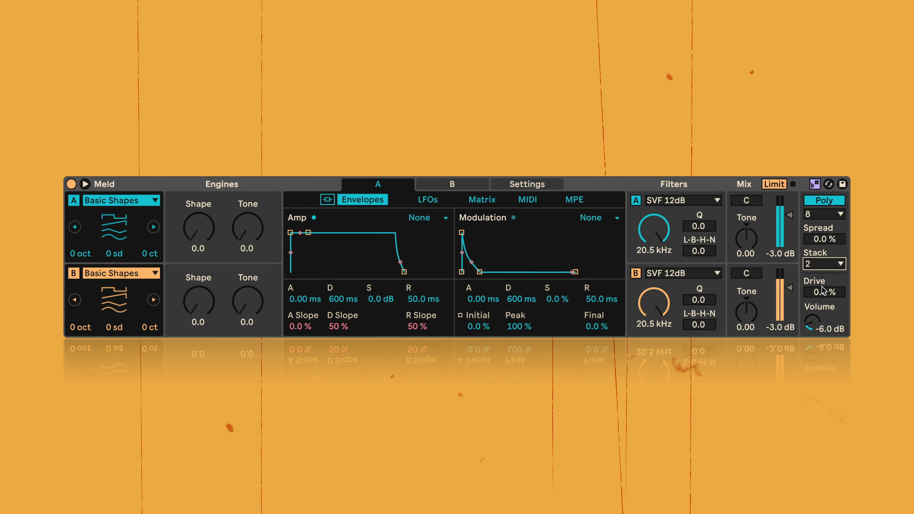
click(823, 269)
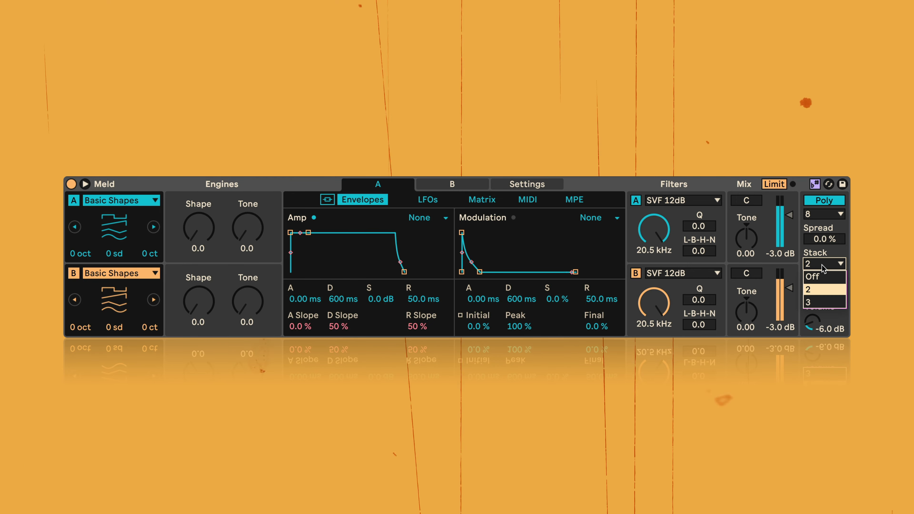
click(823, 300)
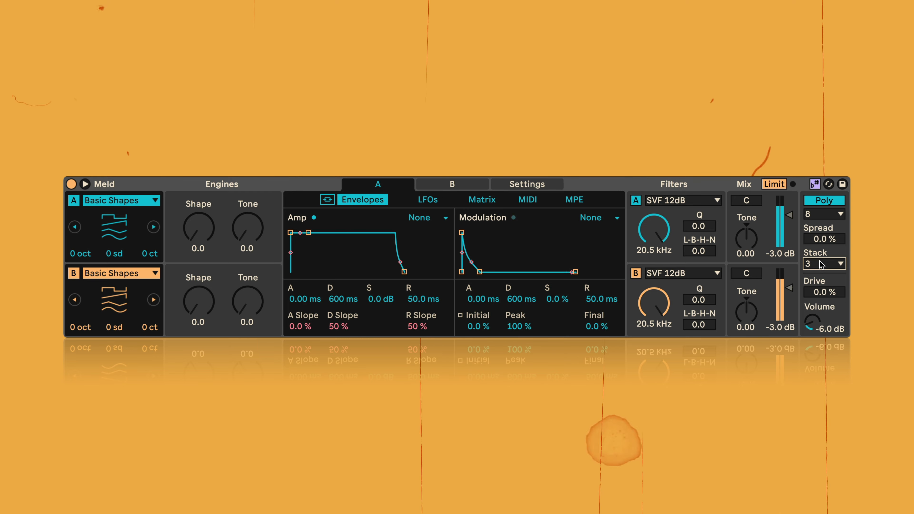
key(space)
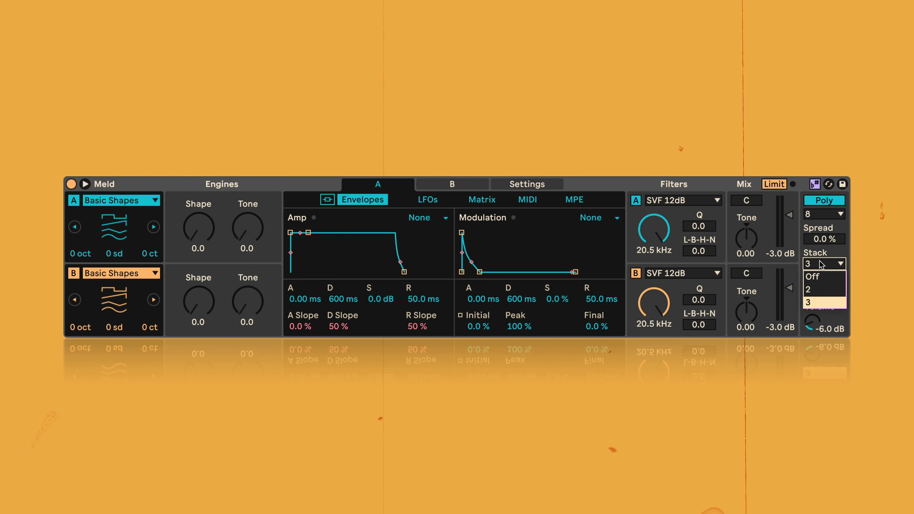
click(823, 276)
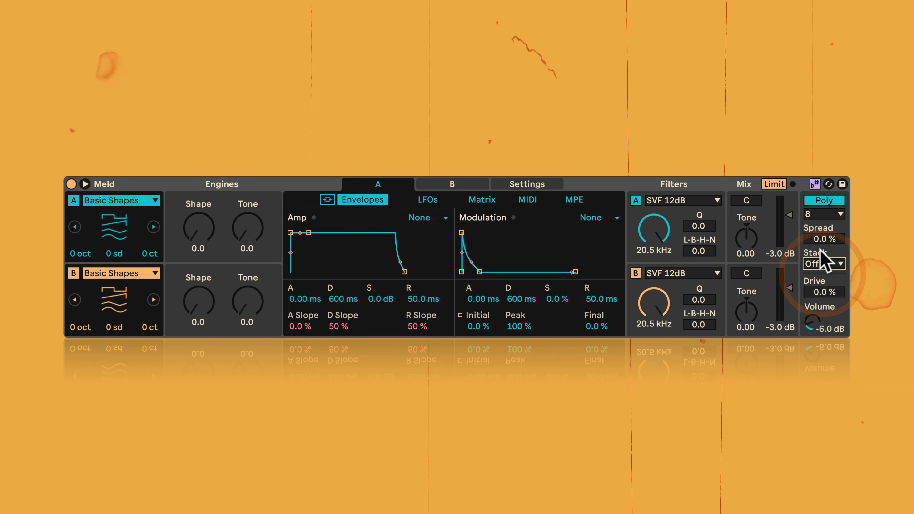
- Audition Drive at 72 %, lower it back to 0.0 %, and stop playback
key(space)
drag(824, 292, 824, 262)
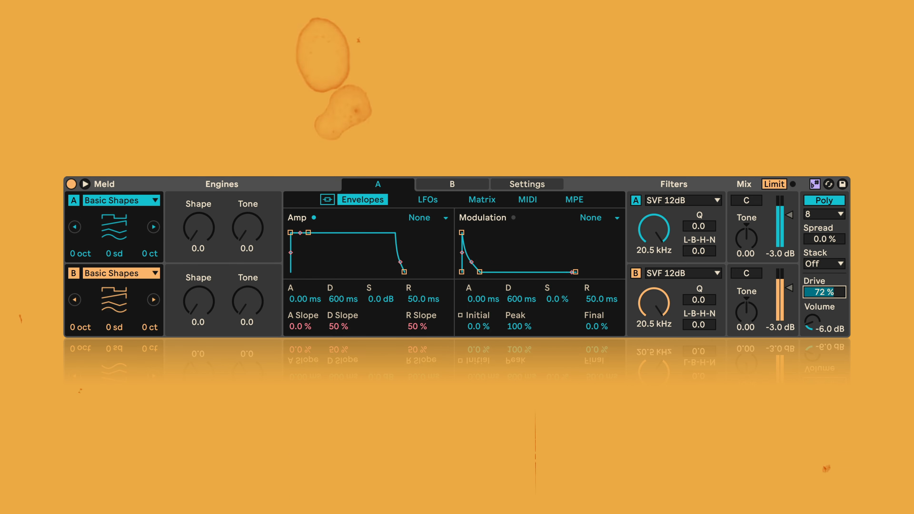
drag(824, 292, 826, 337)
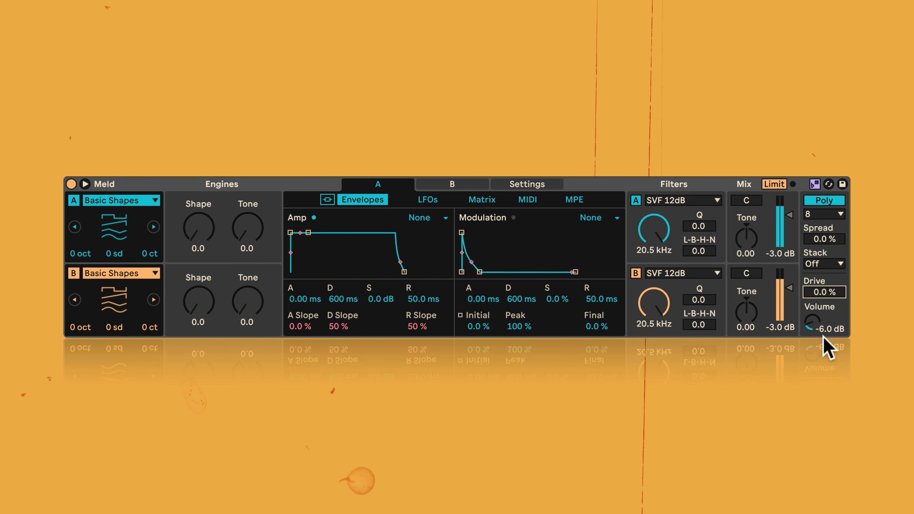
key(space)
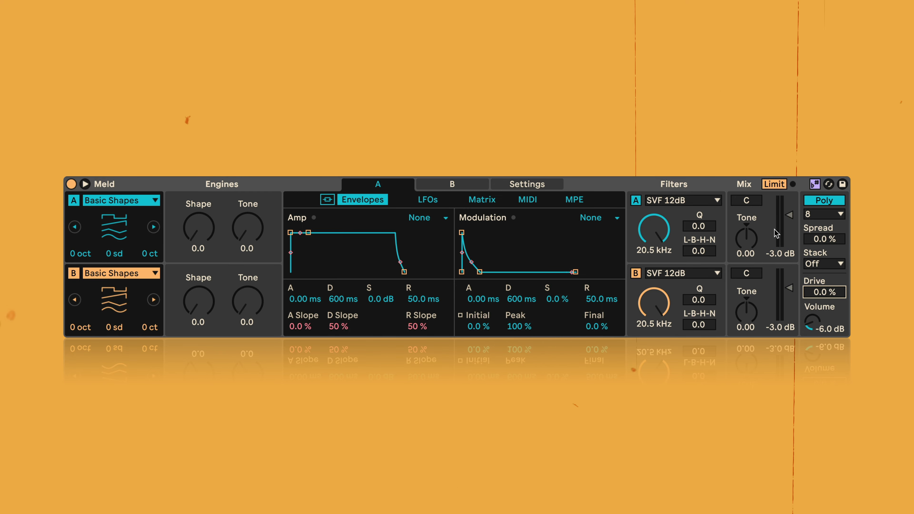
- Audition engine A's mix Tone at 1.00 and -1.00 during playback, and reset it to 0.00
key(space)
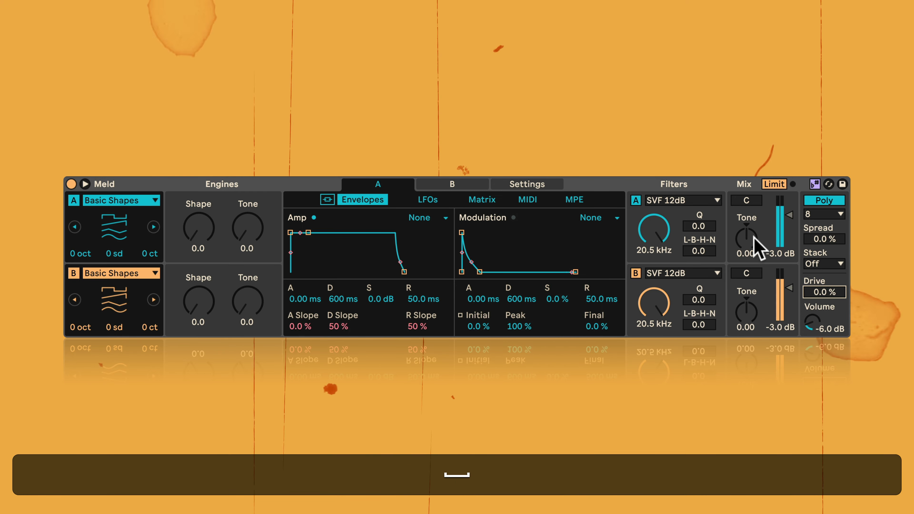
drag(747, 245, 747, 193)
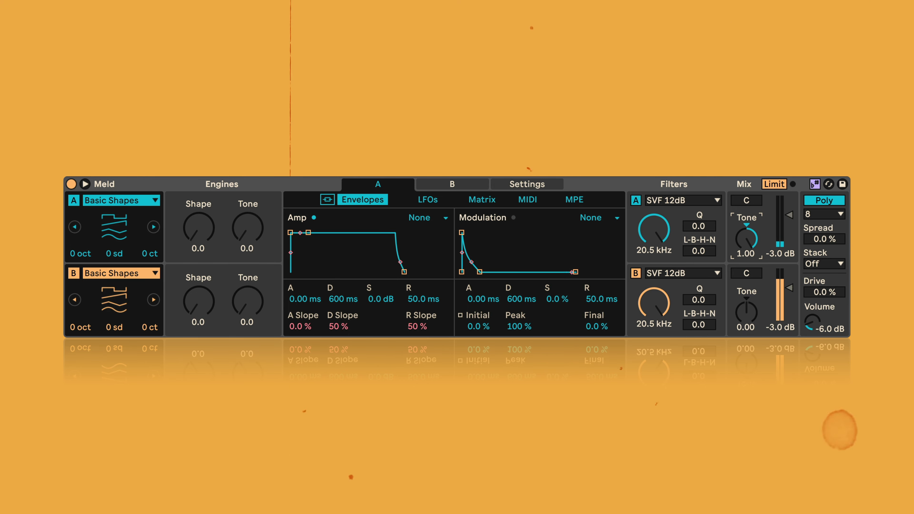
drag(747, 202, 746, 269)
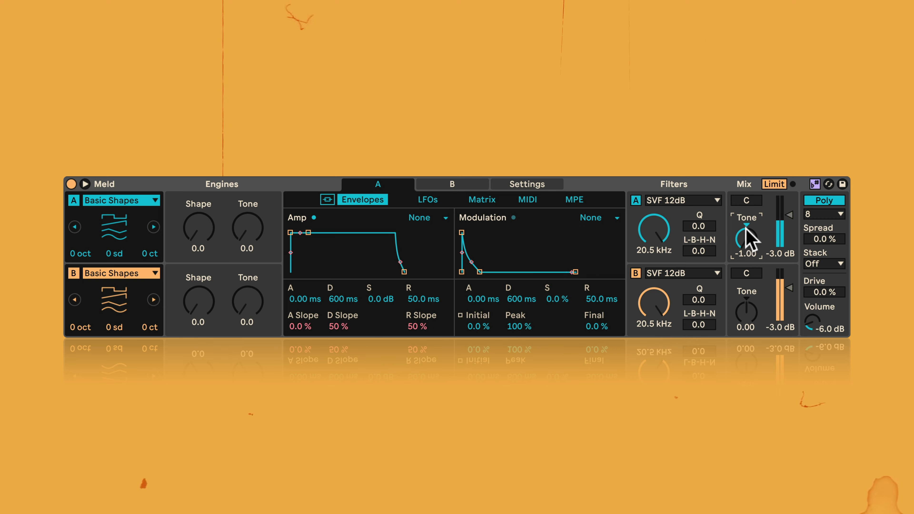
double_click(746, 237)
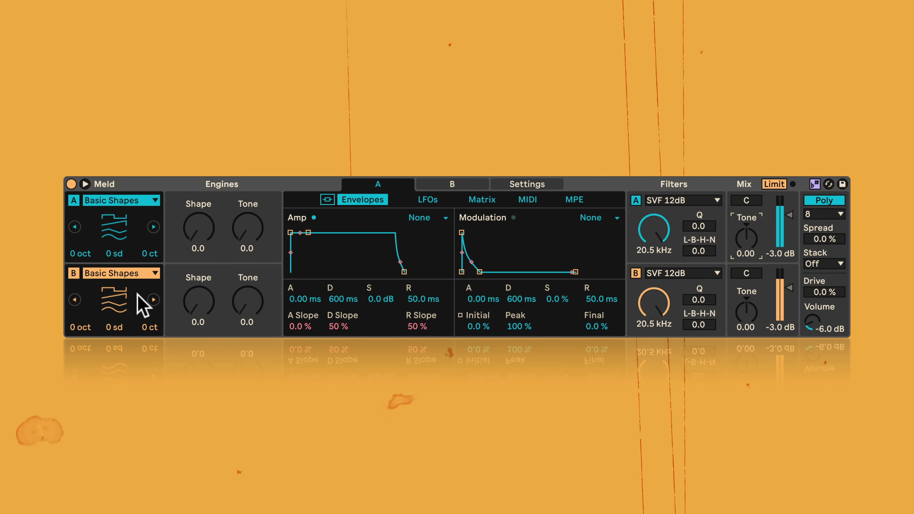
- Change engine B's oscillator type to Noisy Shapes
click(154, 301)
click(154, 301)
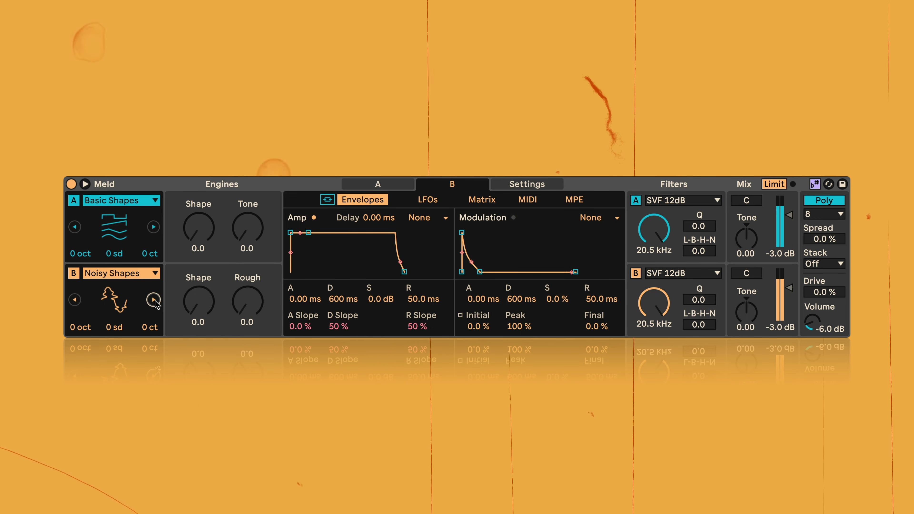
- Change engine B's oscillator type to Sub and set its Tone to 71.4 and Aux to 96.8
click(154, 300)
click(154, 300)
click(154, 300)
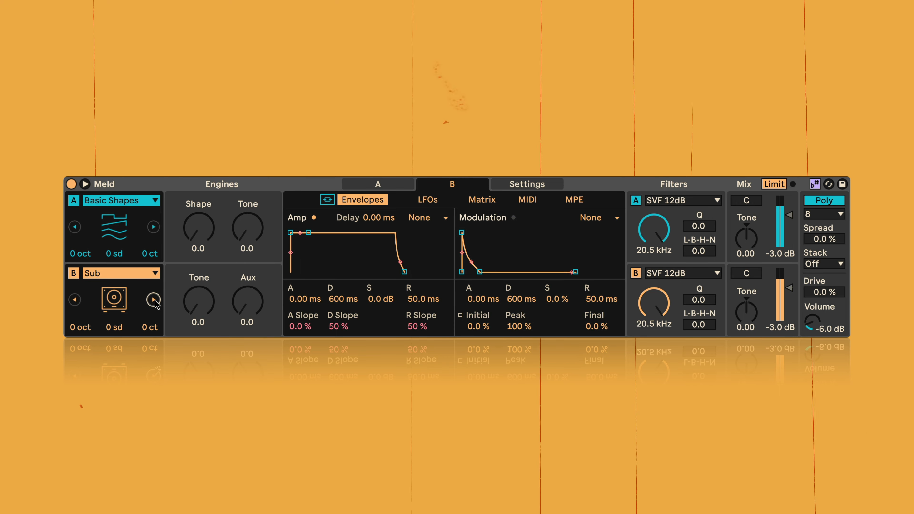
mouse_move(199, 302)
mouse_down()
mouse_move(198, 281)
mouse_move(198, 298)
mouse_up()
drag(245, 317, 245, 281)
- Set engine A's Shape to 65.1 and Tone to 79.4, and stop playback
drag(183, 237, 198, 211)
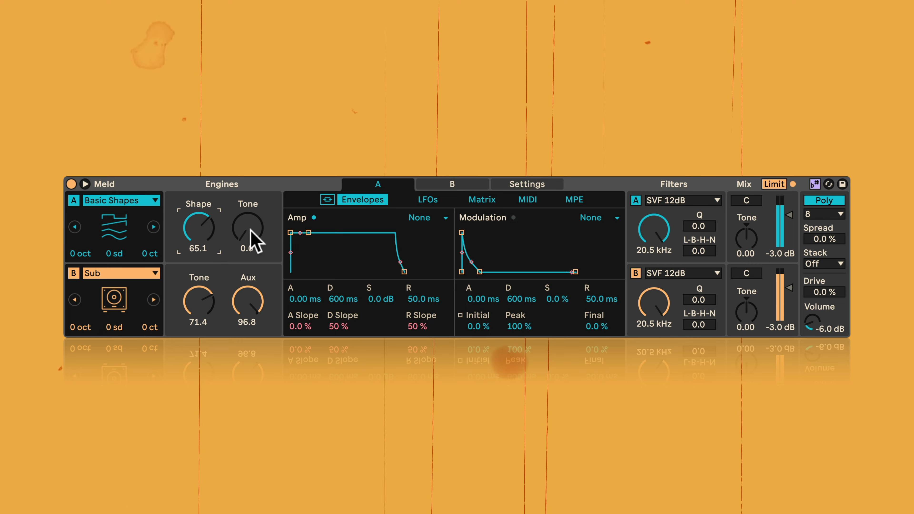
mouse_move(251, 231)
mouse_down()
mouse_move(251, 220)
mouse_move(245, 227)
mouse_up()
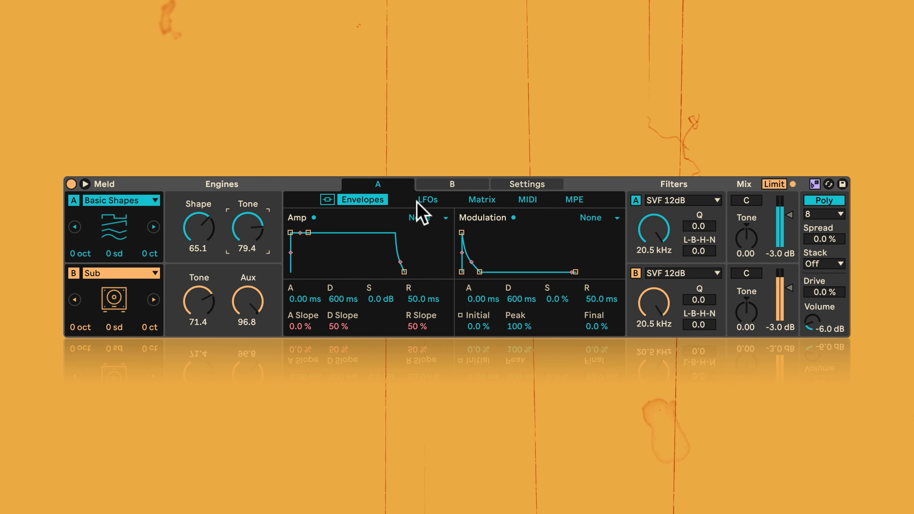
key(space)
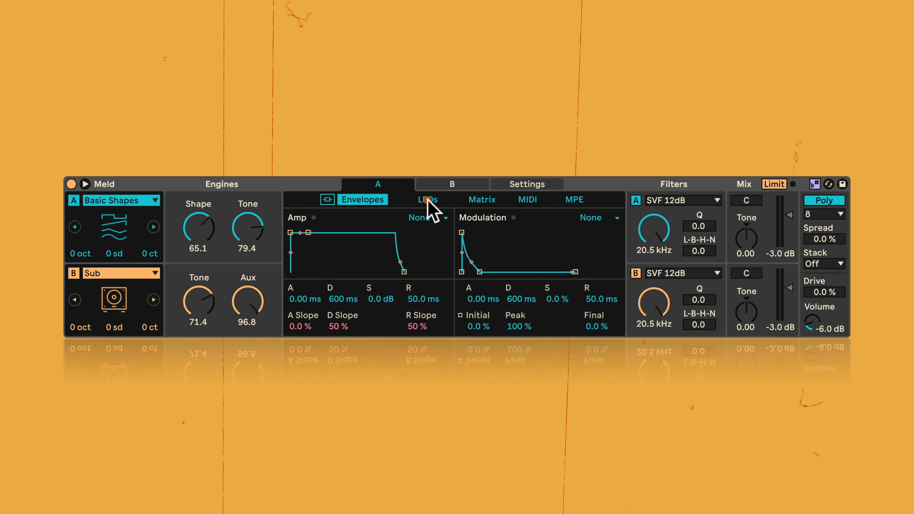
- Look through engine A's LFOs, Matrix, MIDI and MPE pages, and open the expanded modulation matrix
click(432, 208)
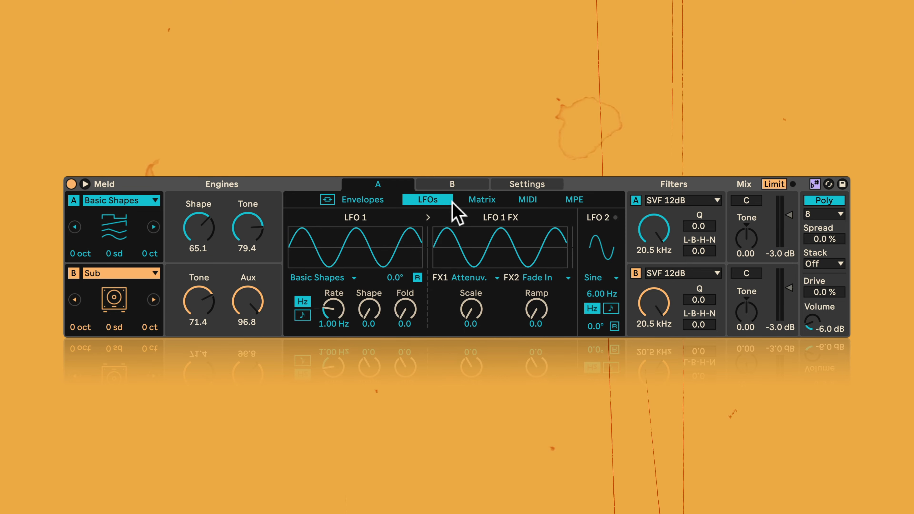
click(486, 201)
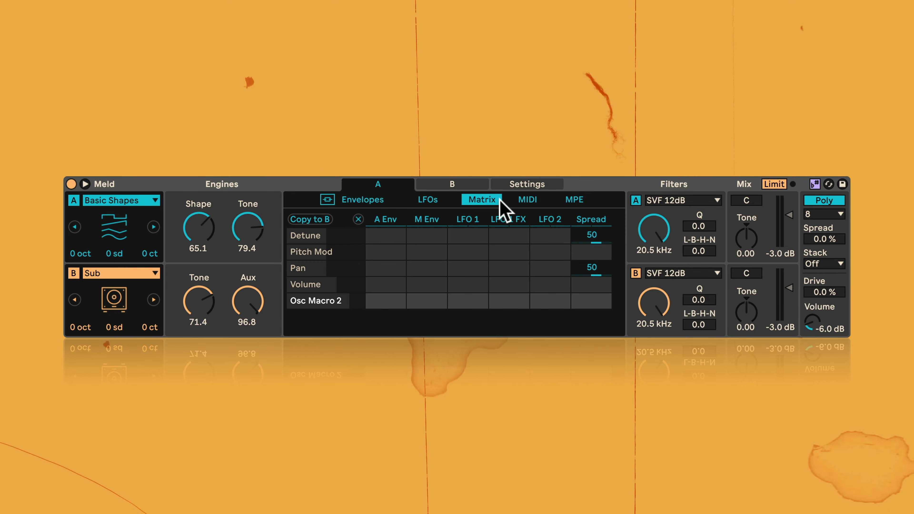
click(528, 201)
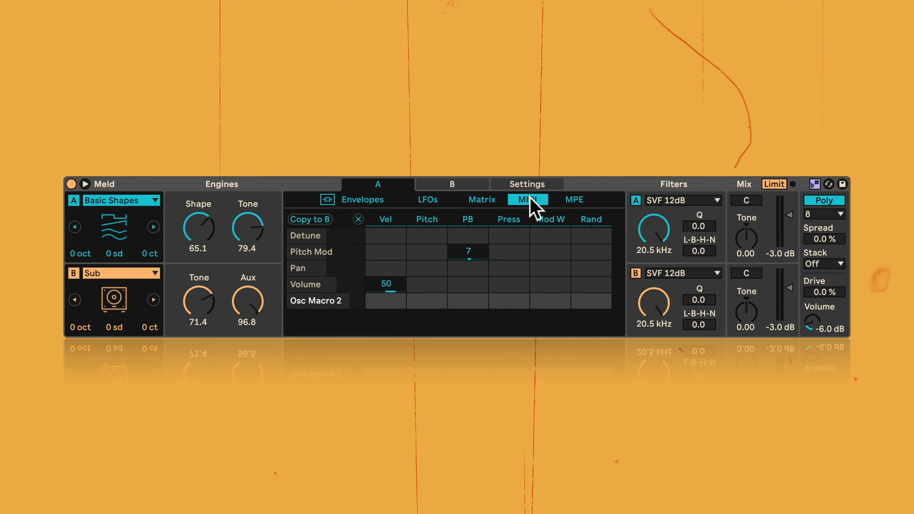
click(573, 200)
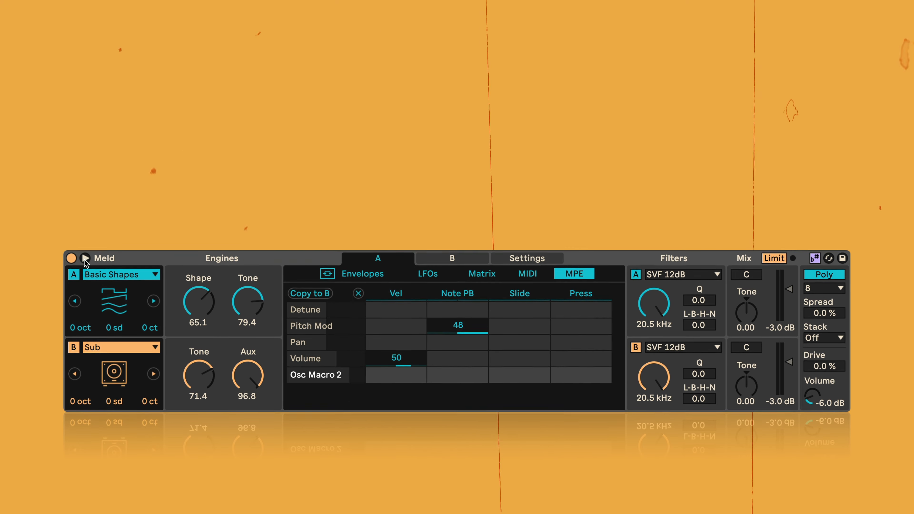
click(85, 185)
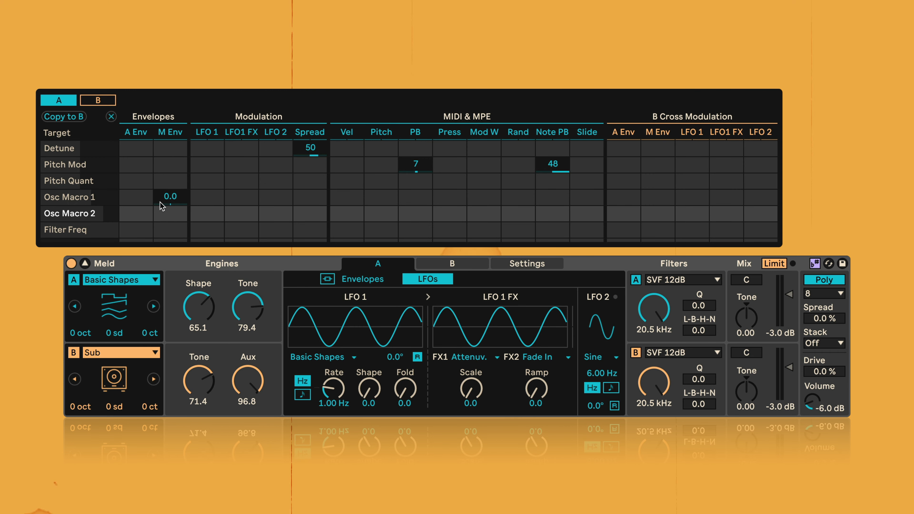
- Show engine A's envelopes and switch the modulation envelope to its slope values and back to Initial, Peak and Final
click(359, 279)
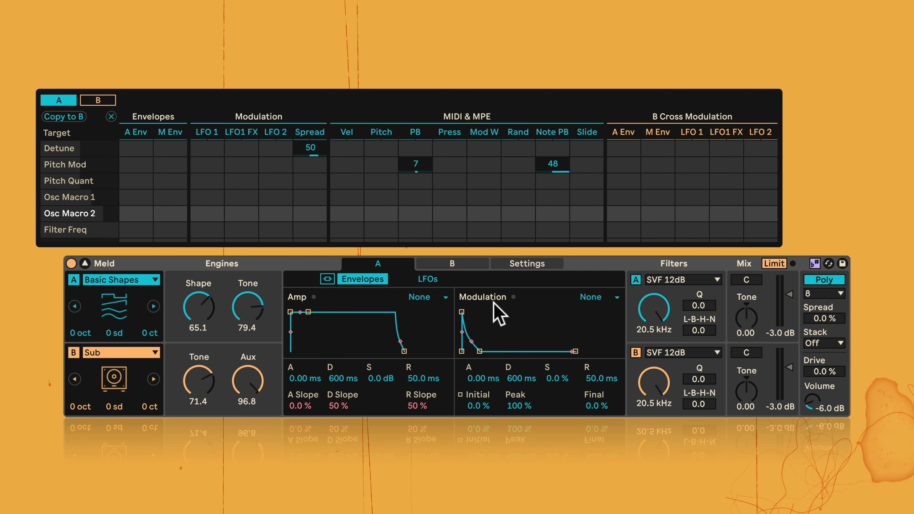
click(461, 395)
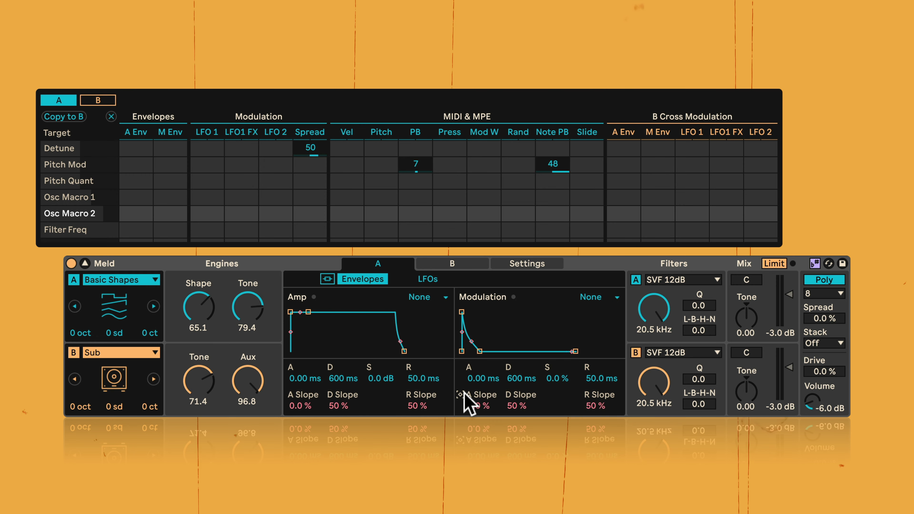
click(460, 395)
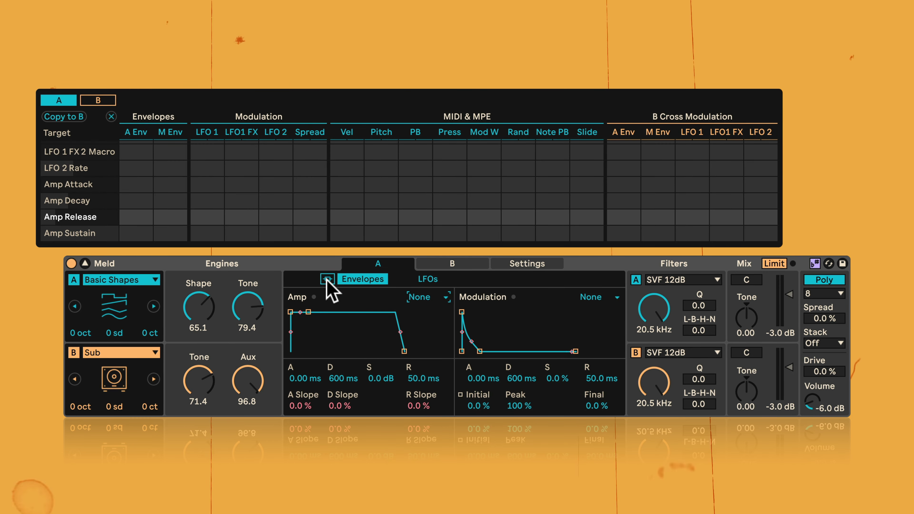
- Toggle the envelope link between the engines, set engine A's amp attack to 462 ms, and start playback
click(326, 280)
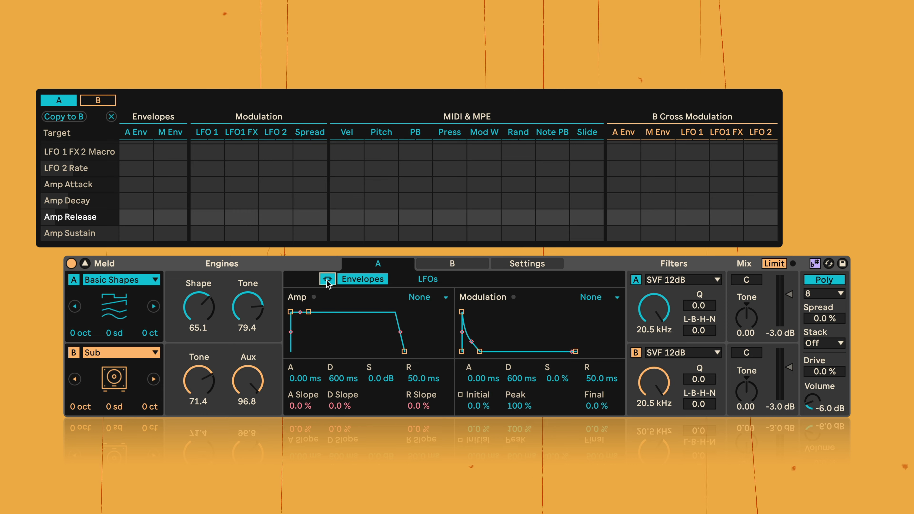
drag(291, 312, 292, 312)
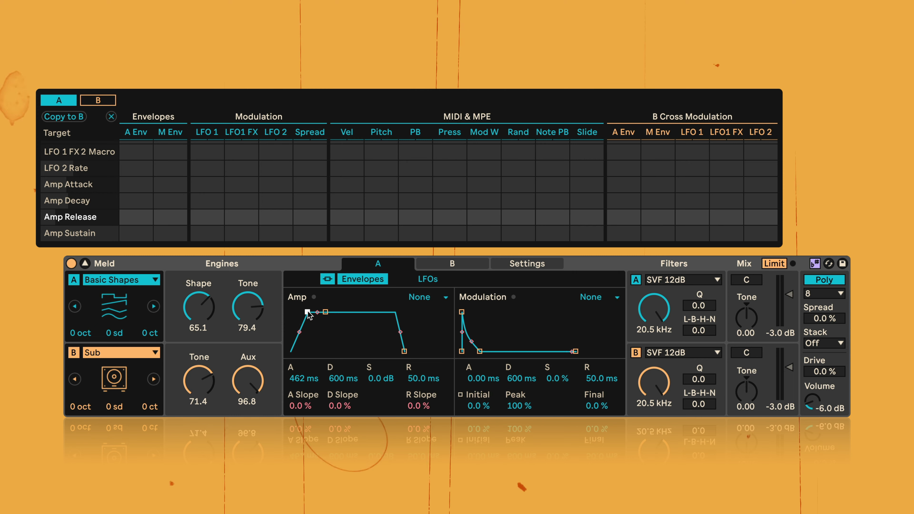
key(space)
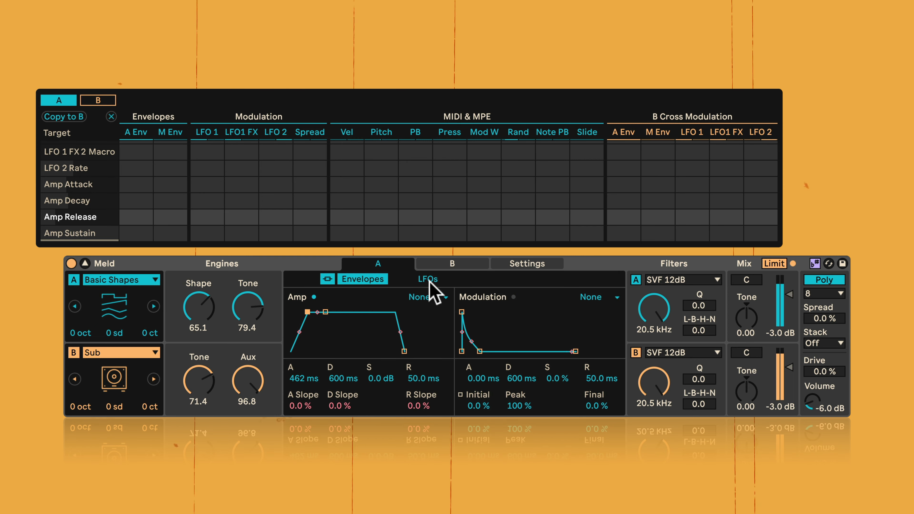
- Inspect engine B's amp envelope during playback, and return to engine A's envelopes
click(452, 270)
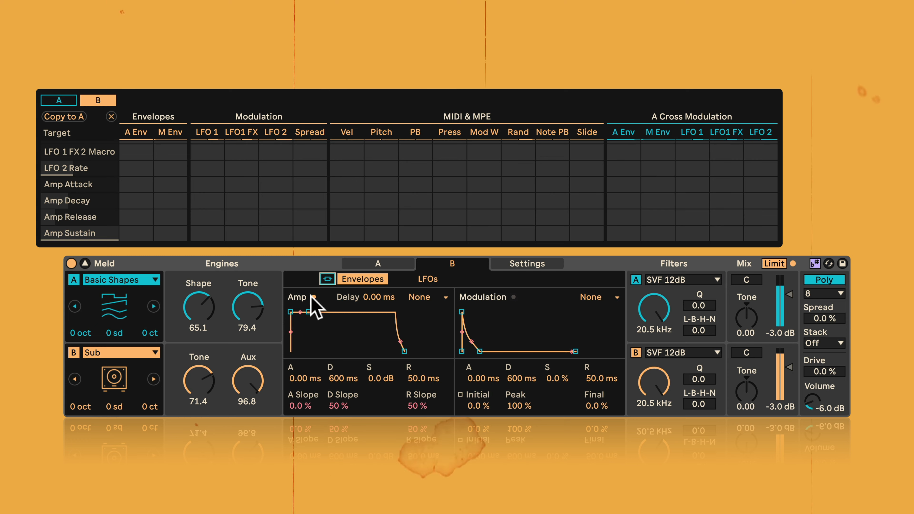
drag(307, 312, 290, 313)
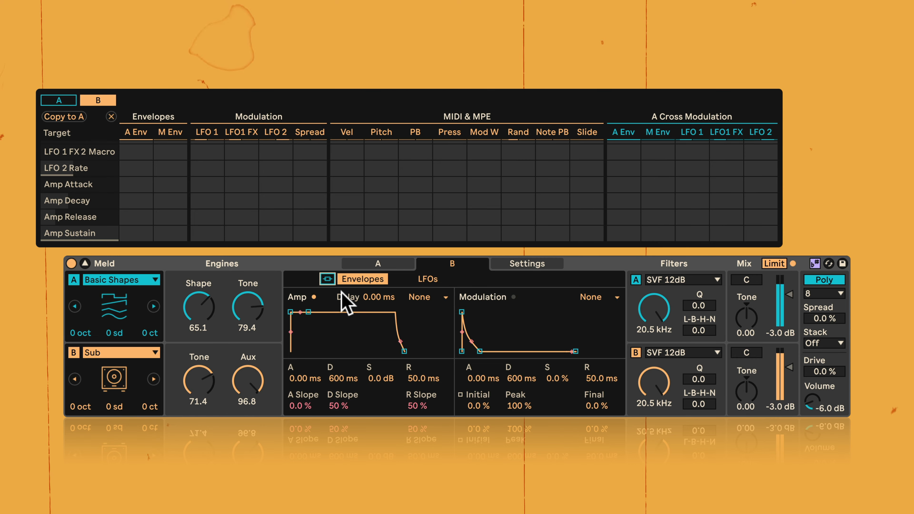
click(378, 267)
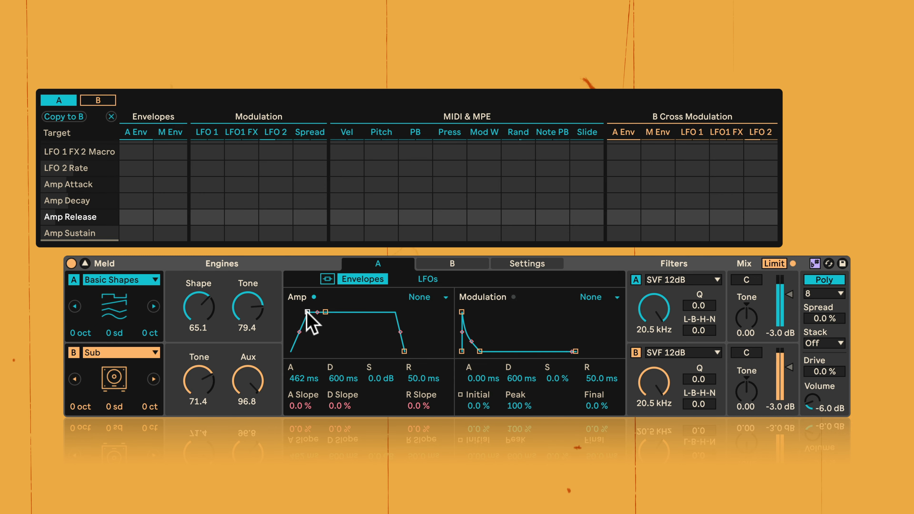
- Try a slow amp envelope on engine A with attack 667 ms, decay 37.6 s, sustain -7.9 dB, release 9.78 s and slopes 39, 27 and 27 %
mouse_move(404, 351)
mouse_down()
mouse_move(426, 351)
mouse_move(411, 333)
mouse_move(411, 348)
mouse_up()
drag(325, 312, 358, 321)
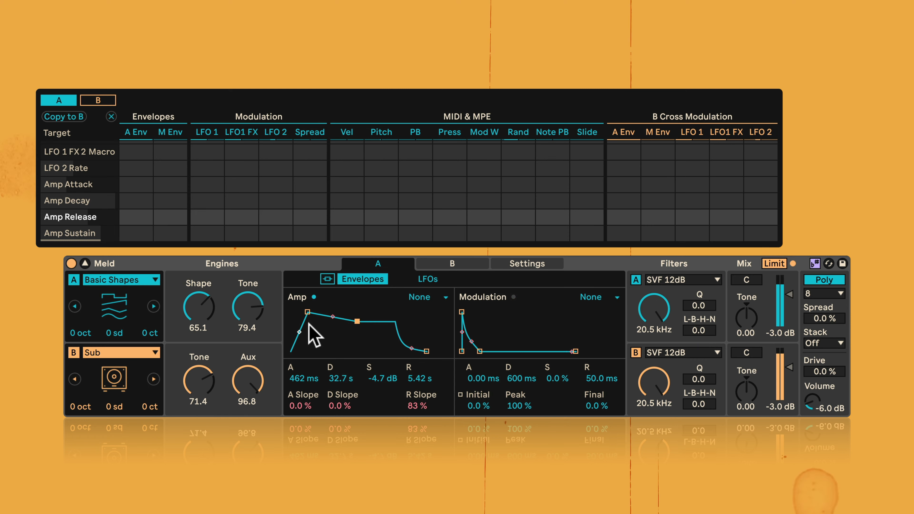
drag(300, 332, 332, 322)
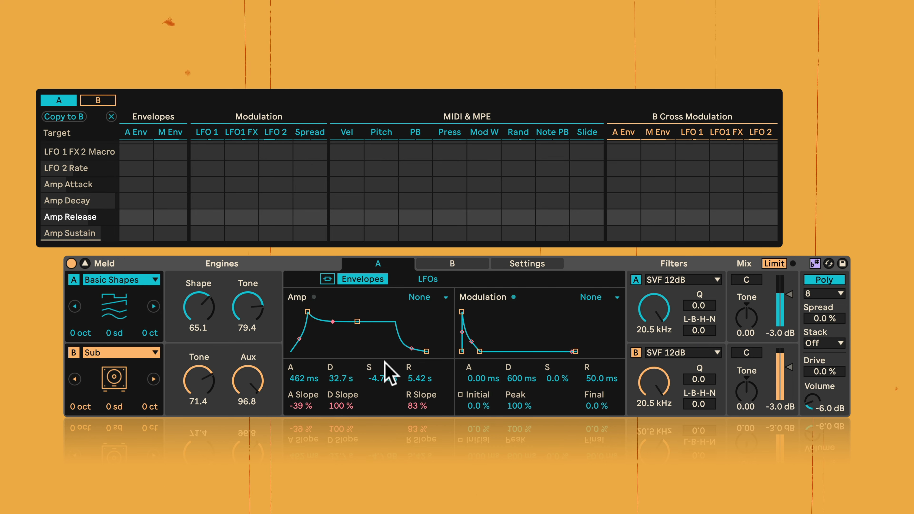
drag(302, 379, 419, 434)
drag(341, 406, 341, 433)
drag(306, 405, 306, 395)
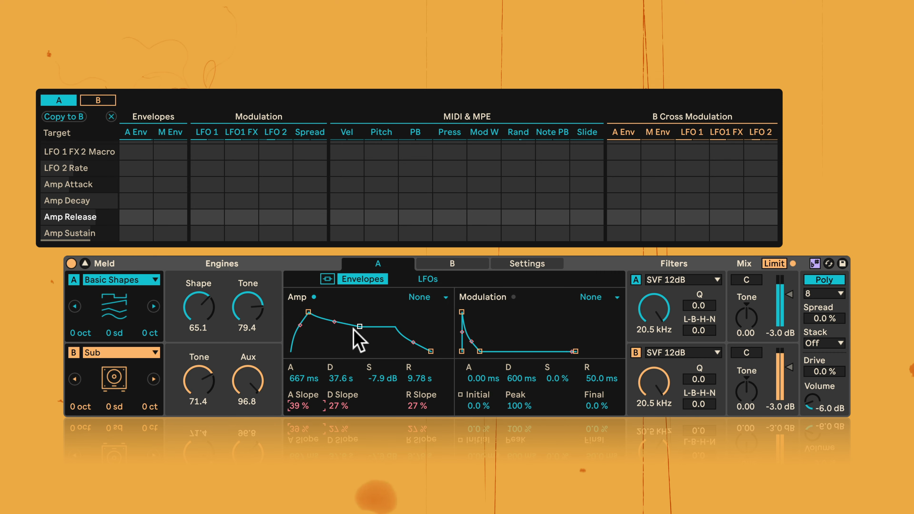
- Reset engine A's amp envelope to attack 0.00 ms, decay 600 ms, sustain 0.0 dB, release 50.0 ms and all slopes 0.0 %
click(331, 407)
key(Delete)
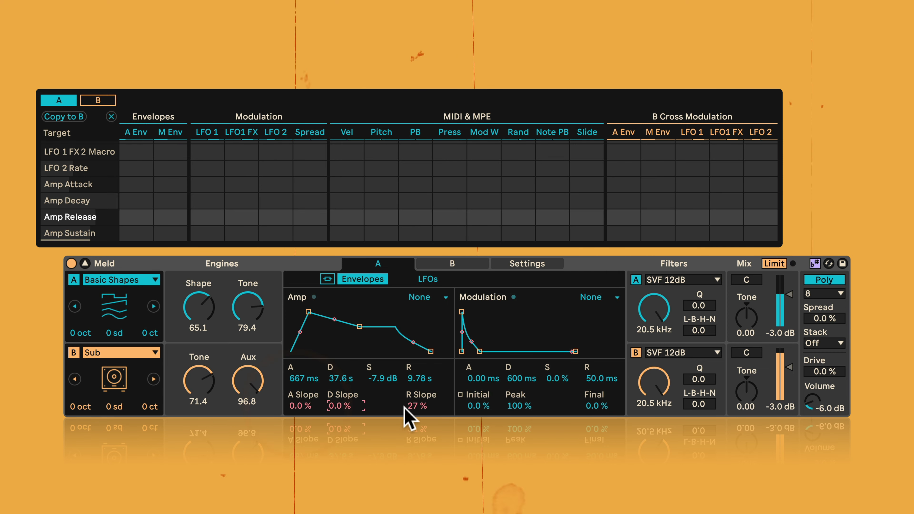
double_click(420, 406)
double_click(421, 378)
double_click(383, 377)
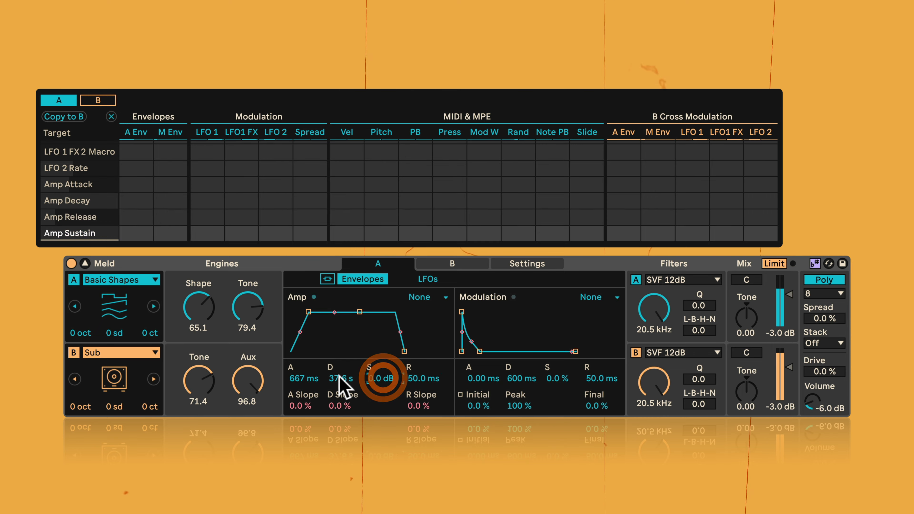
double_click(341, 376)
double_click(306, 379)
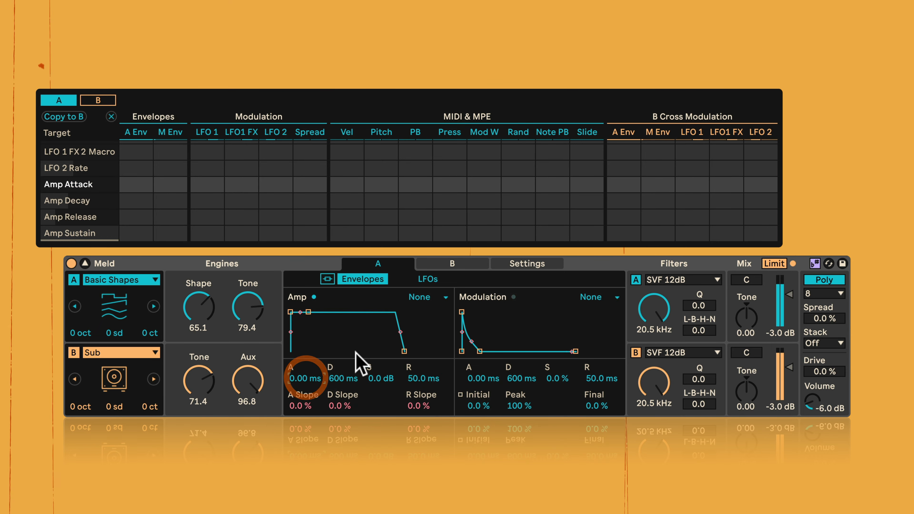
- Audition the Trigger and Loop modes on engine A's amp envelope, set it to AD Loop, and keep the modulation envelope at None
click(425, 302)
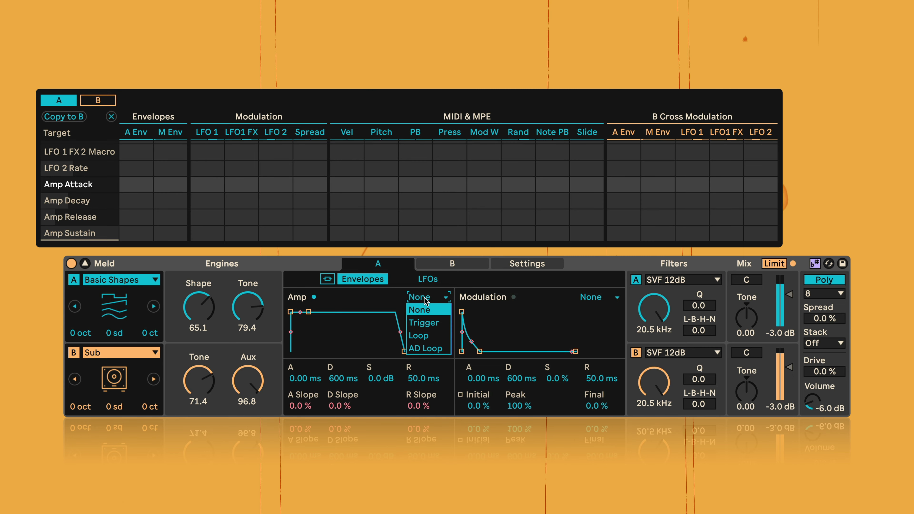
click(426, 322)
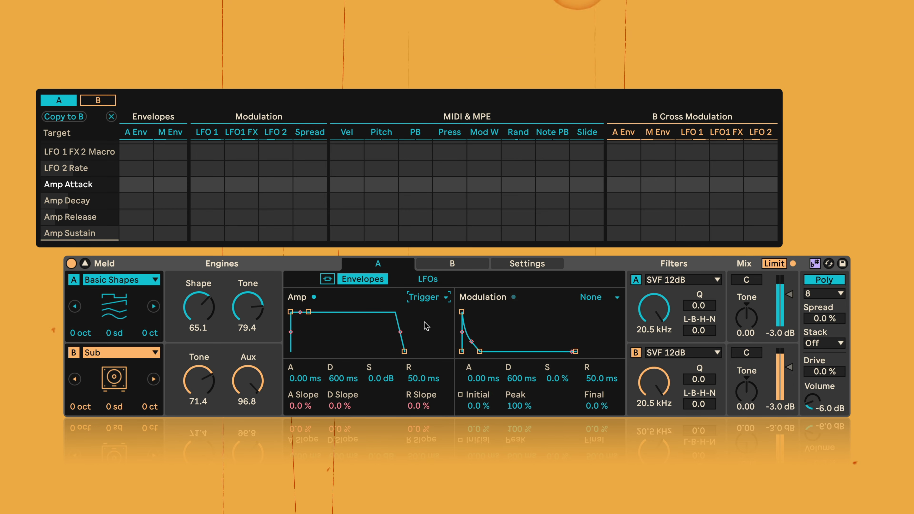
click(422, 300)
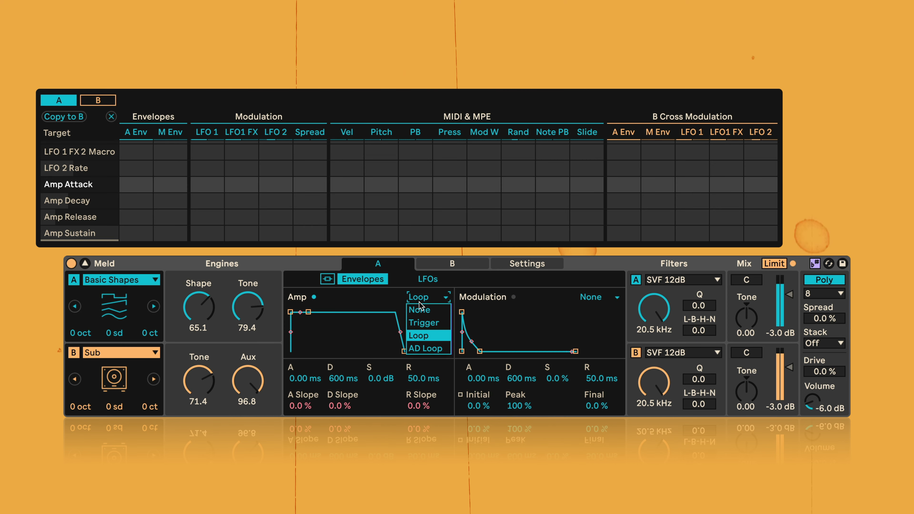
click(421, 348)
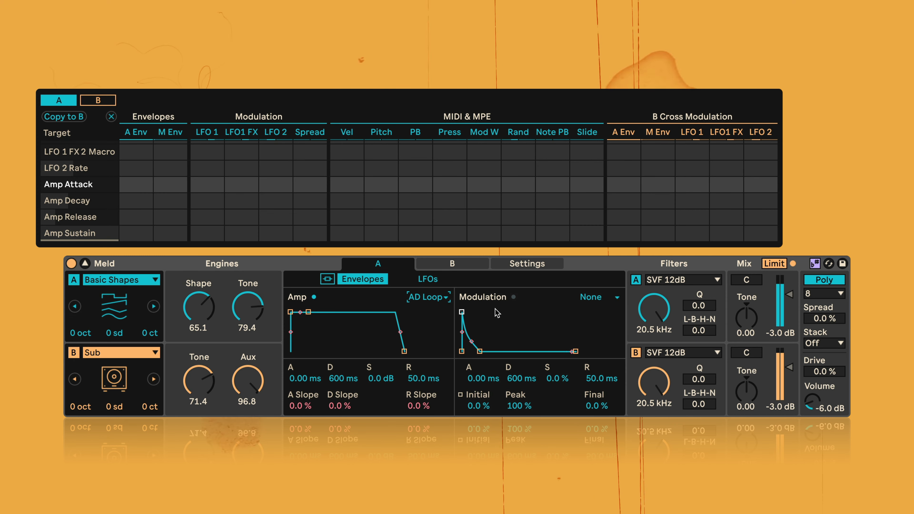
click(603, 300)
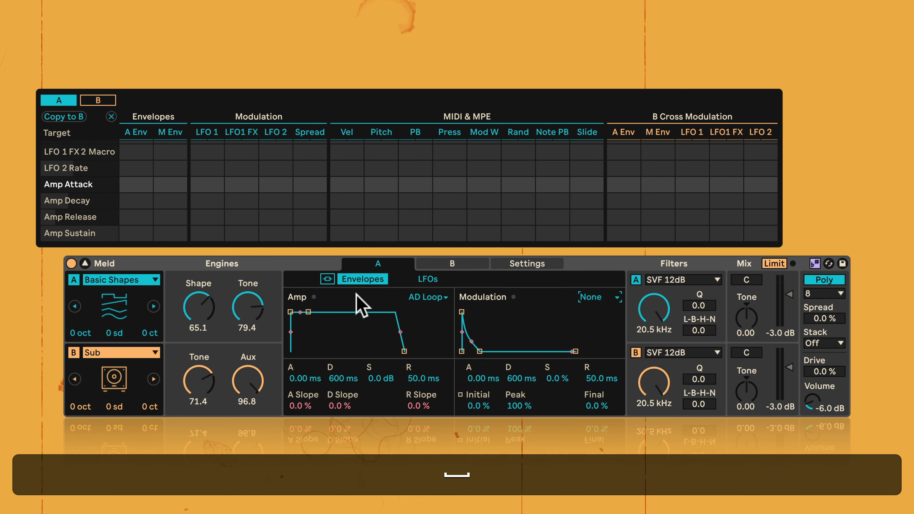
- On engine A's LFO 1, keep Basic Shapes, try Shape at 39.7 and 0.0, and set it to 54.0
click(428, 280)
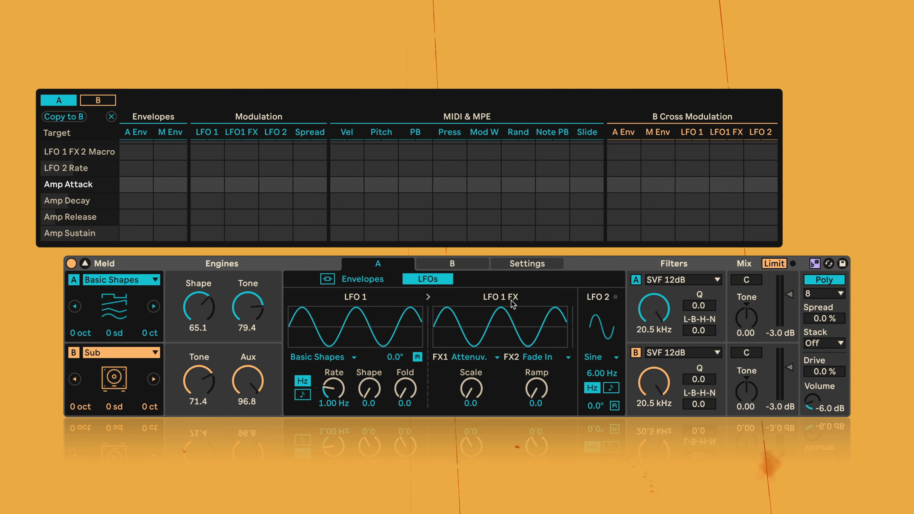
click(323, 357)
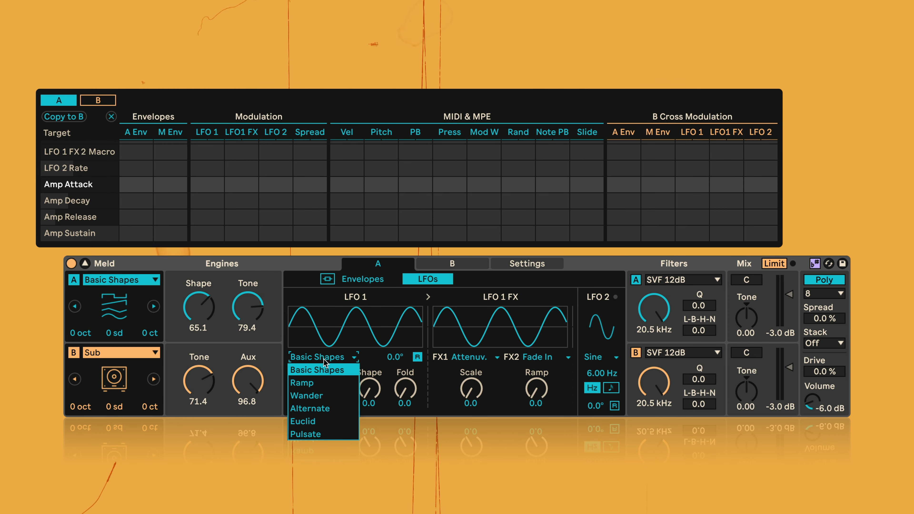
click(325, 369)
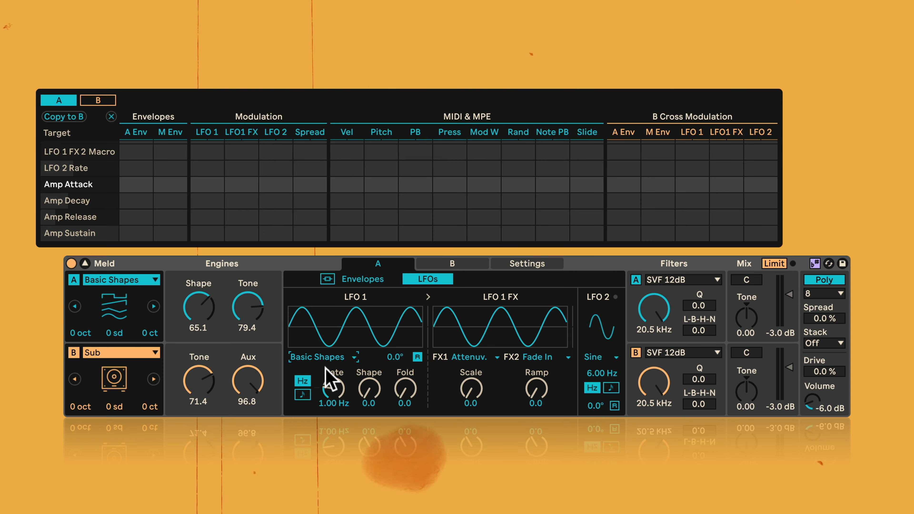
drag(370, 389, 369, 364)
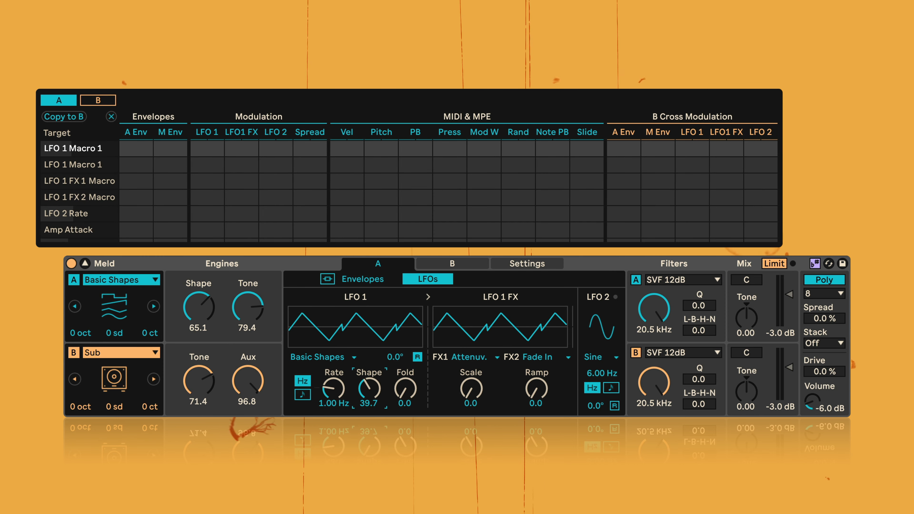
key(Delete)
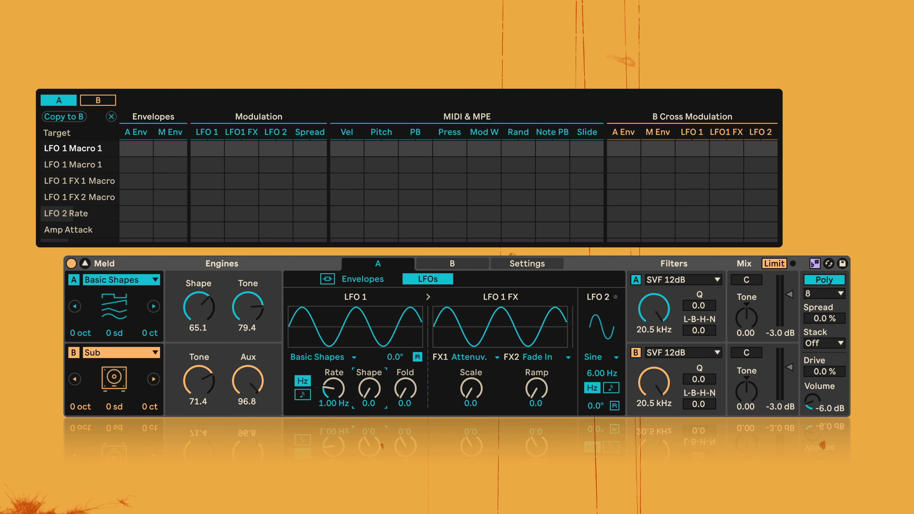
drag(369, 389, 369, 383)
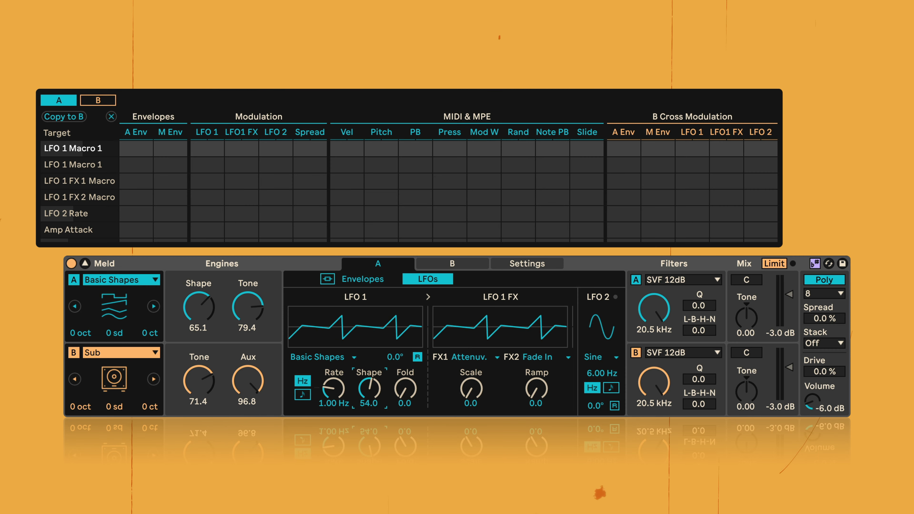
- Set engine A's LFO 1 Shape to 100.0 and audition the square wave
drag(367, 392, 366, 368)
key(space)
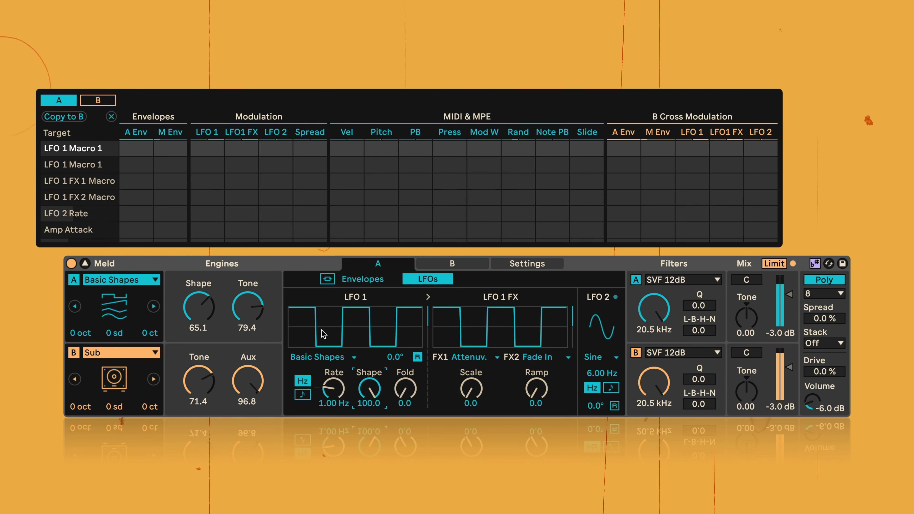
key(space)
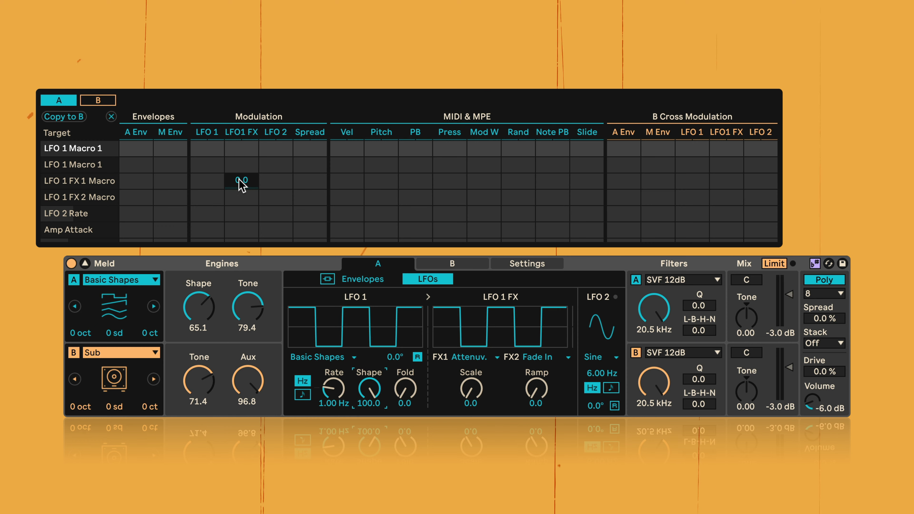
- On engine A's Pan target, clear the Spread modulation and set the LFO 1 amount to 100
scroll(240, 182, down, 10)
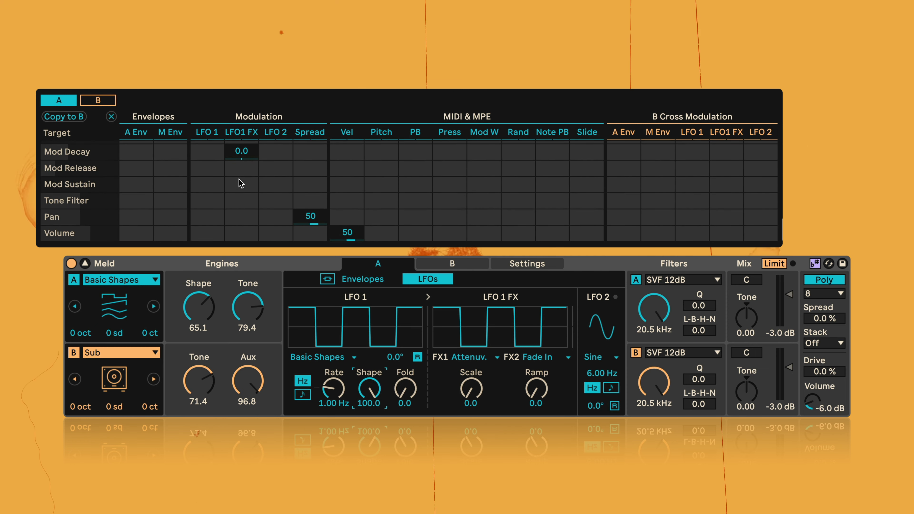
double_click(310, 218)
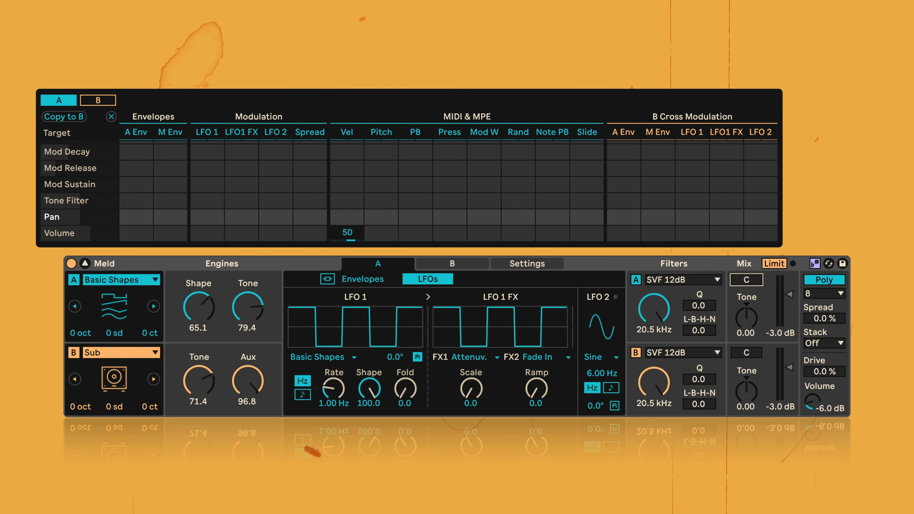
click(747, 322)
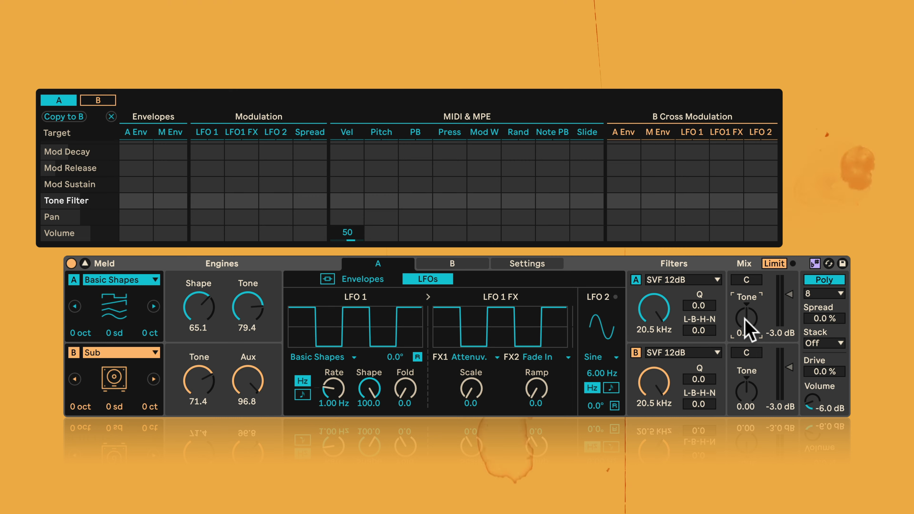
click(747, 281)
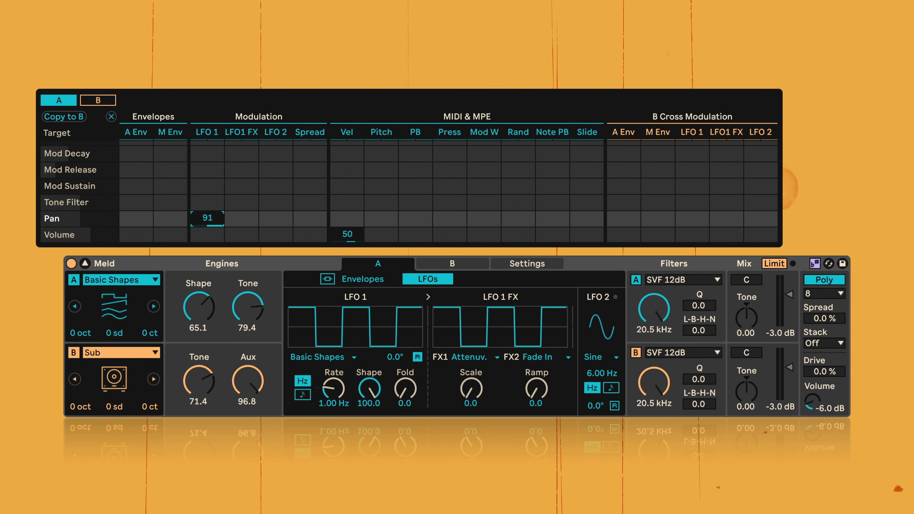
drag(228, 231, 229, 216)
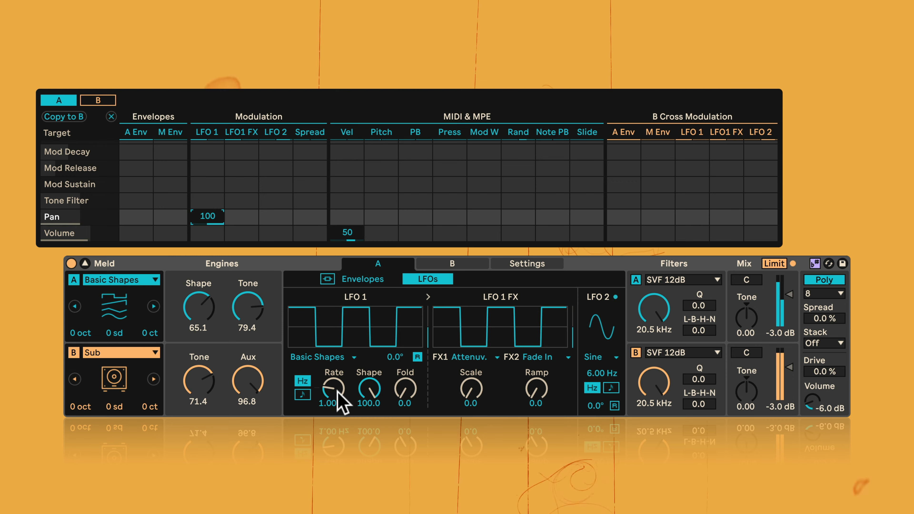
- Try a very fast free-running LFO 1 rate, switch it to tempo sync and set the rate to 1/2
drag(332, 393, 332, 317)
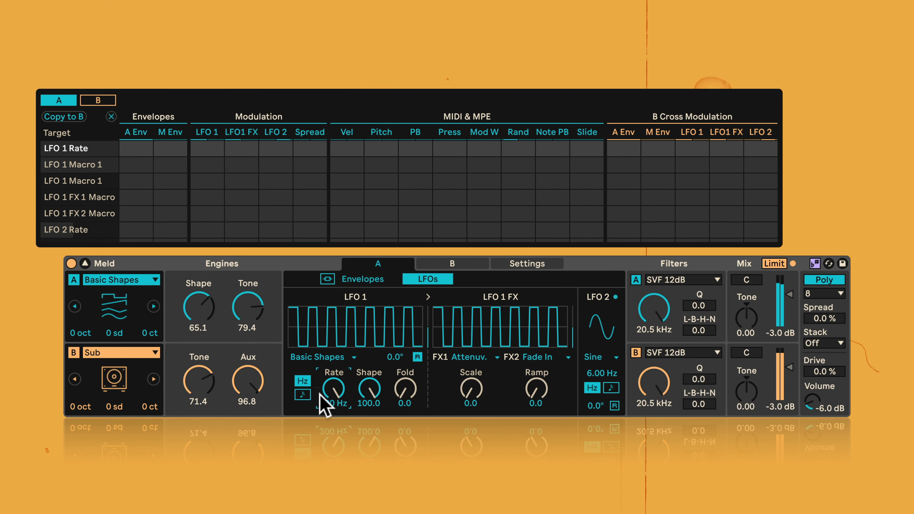
click(303, 395)
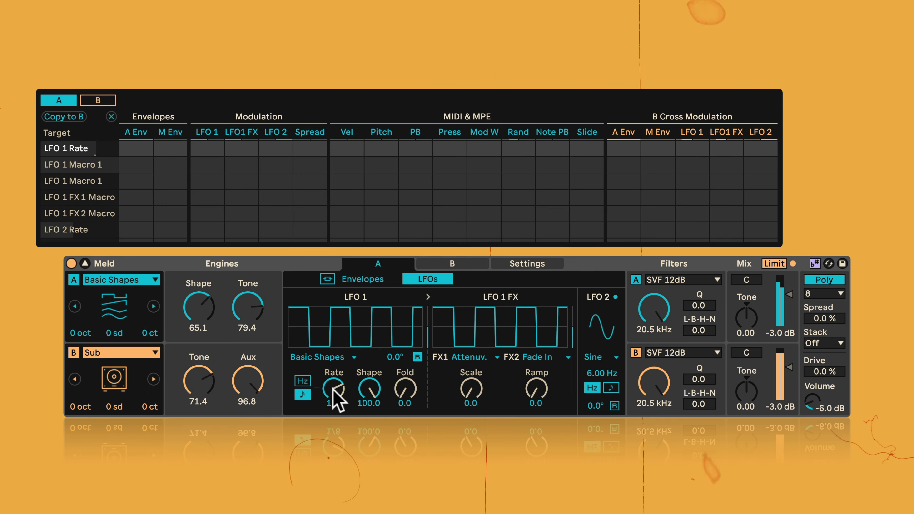
drag(333, 388, 333, 395)
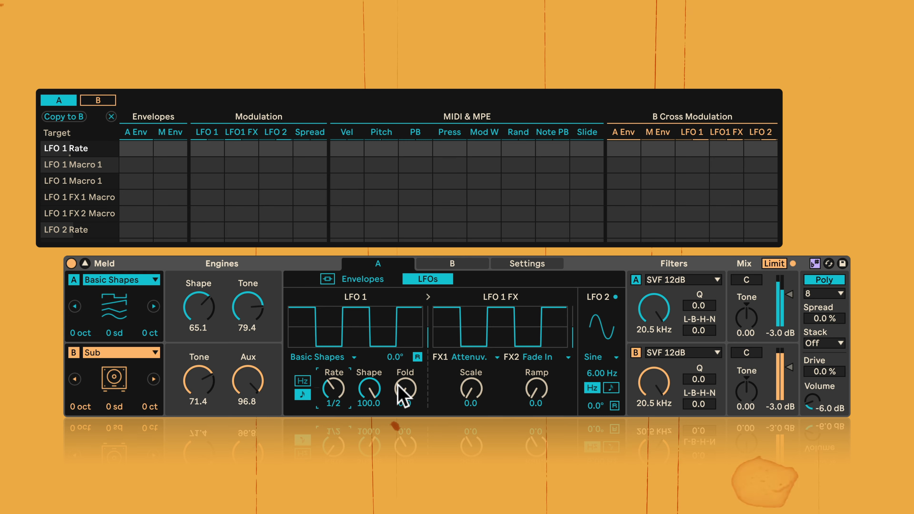
- Audition LFO 1 with Fold at 99.2 and Shape at 72.2 and 1.6, and try a phase offset before resetting it to 0.0°
drag(405, 397, 376, 393)
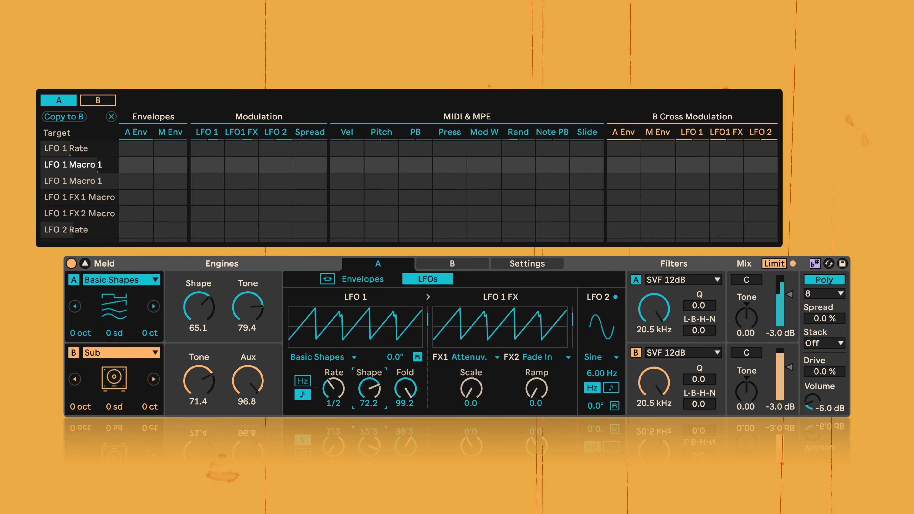
drag(376, 392, 370, 393)
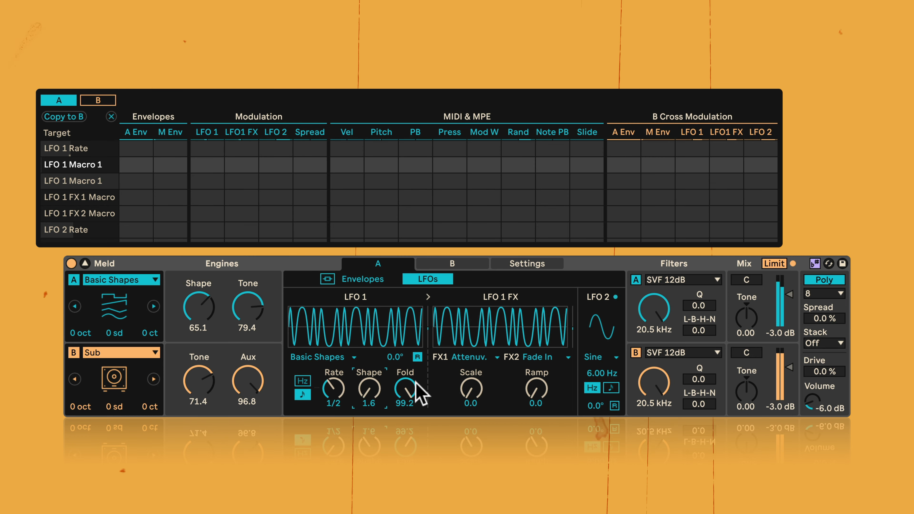
drag(396, 357, 396, 286)
key(Delete)
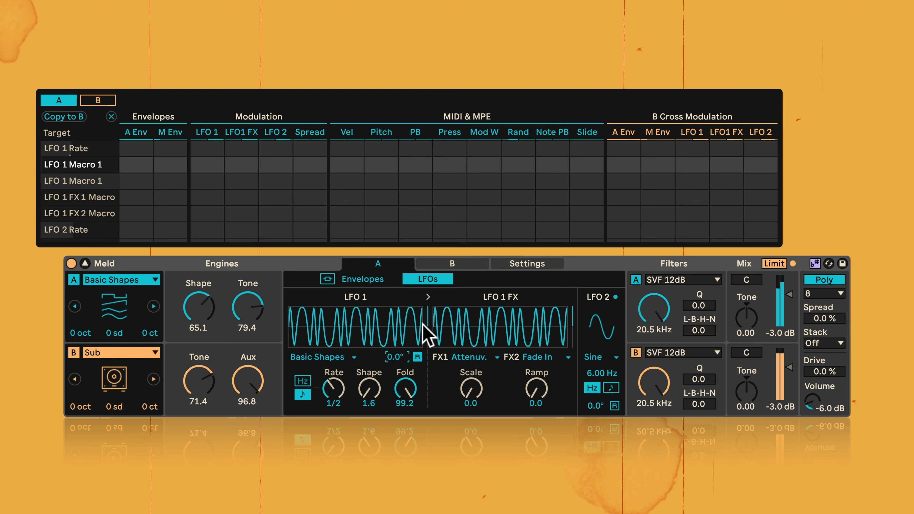
key(space)
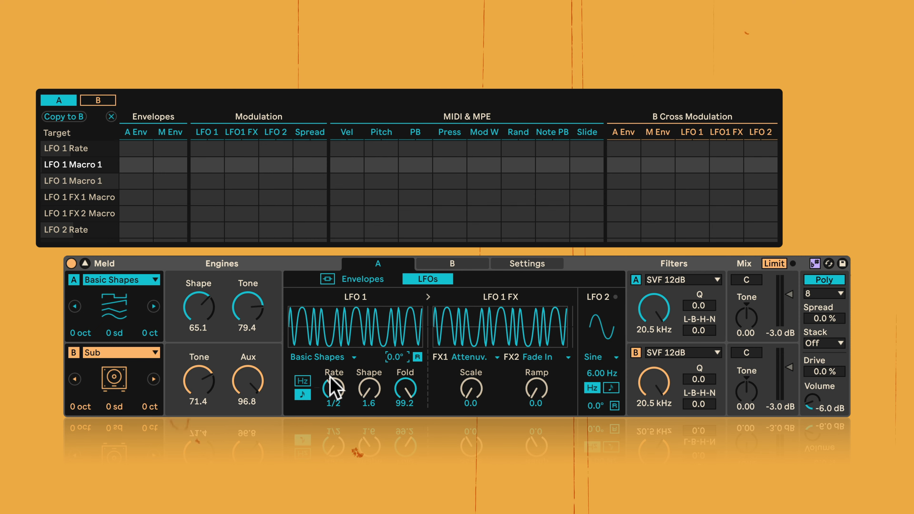
- Audition the Ramp waveform on LFO 1, setting Shape to 39.7 and Slope to 1.6
click(357, 356)
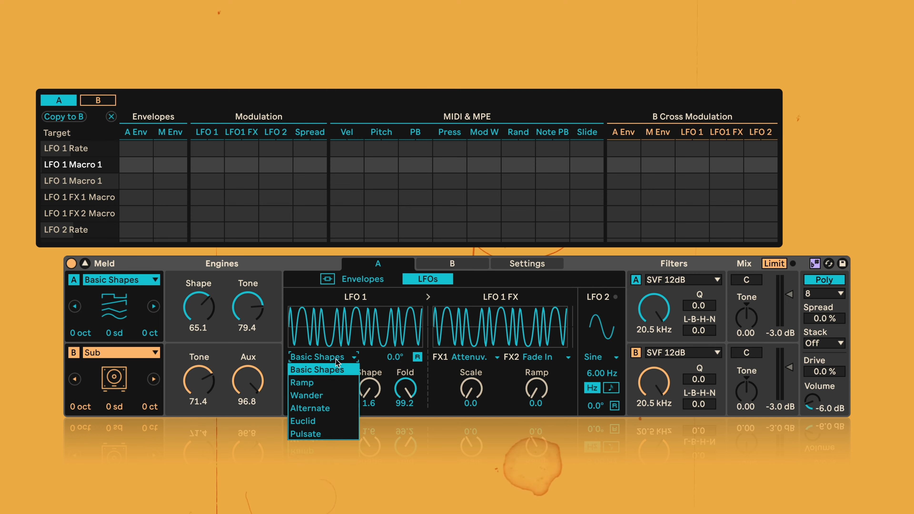
click(328, 385)
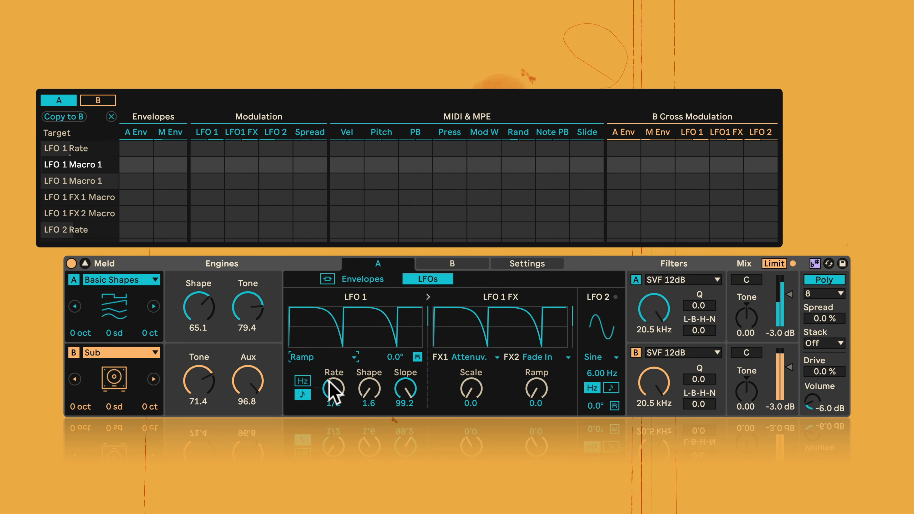
drag(366, 393, 391, 418)
drag(343, 394, 370, 412)
- Audition the Wander waveform on LFO 1 with rate 1/64, Morph 13.5 and Step 73.0
click(316, 355)
click(315, 395)
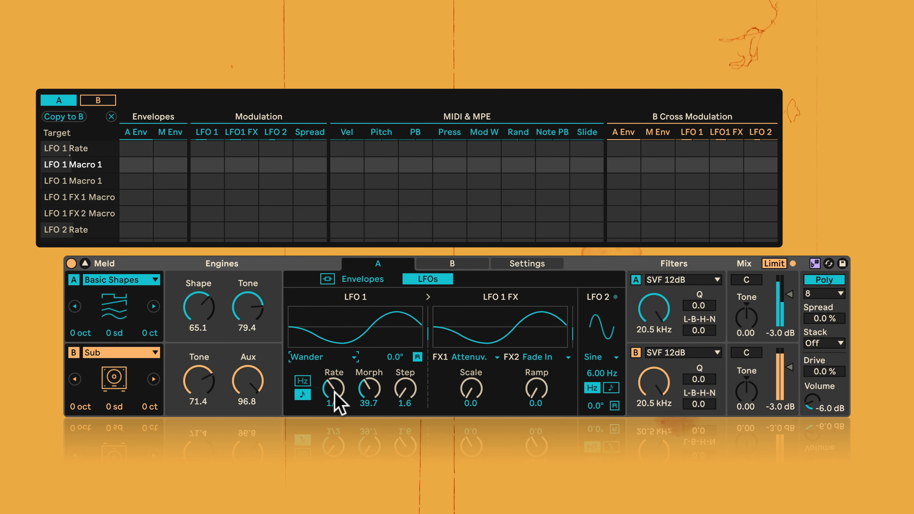
drag(336, 401, 337, 436)
drag(369, 388, 369, 418)
mouse_move(407, 389)
mouse_down()
mouse_move(406, 375)
mouse_move(408, 402)
mouse_up()
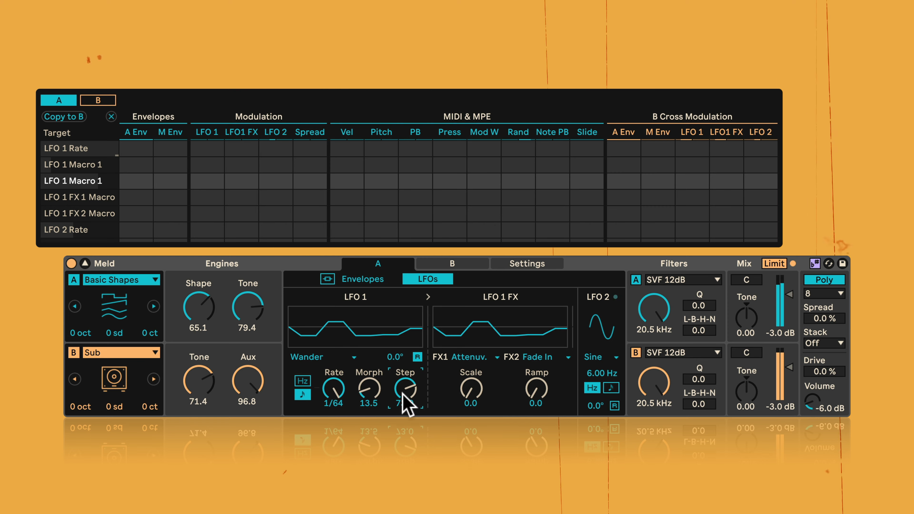
- Audition the Alternate waveform on LFO 1 with rate 1/4, L1 41.3 and L2 58.7
click(317, 357)
click(317, 406)
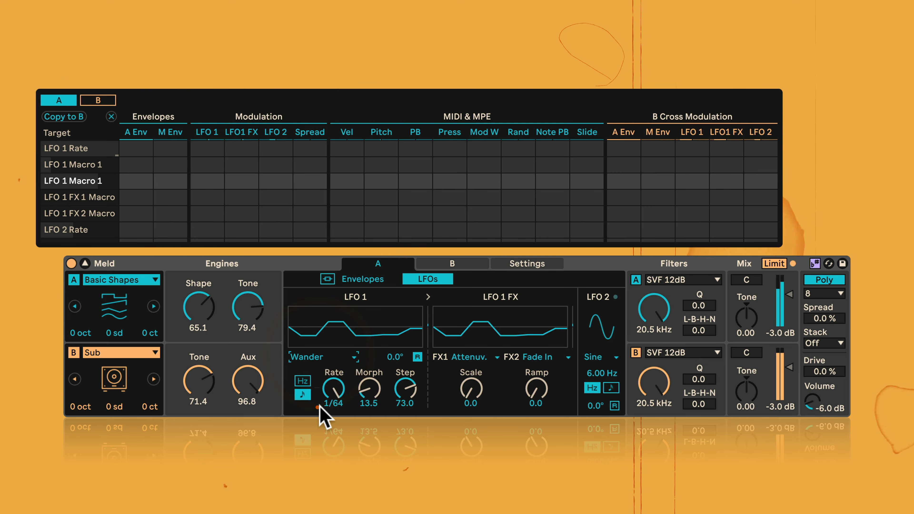
drag(334, 389, 406, 404)
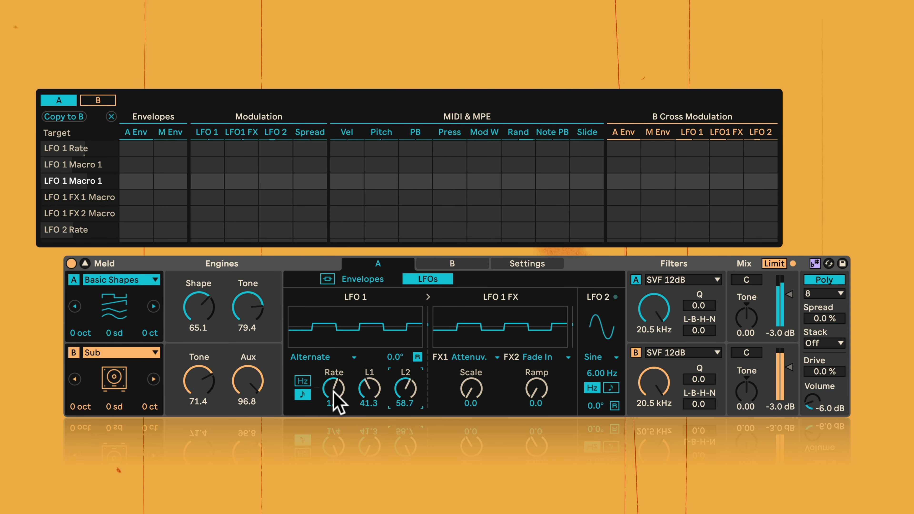
click(334, 392)
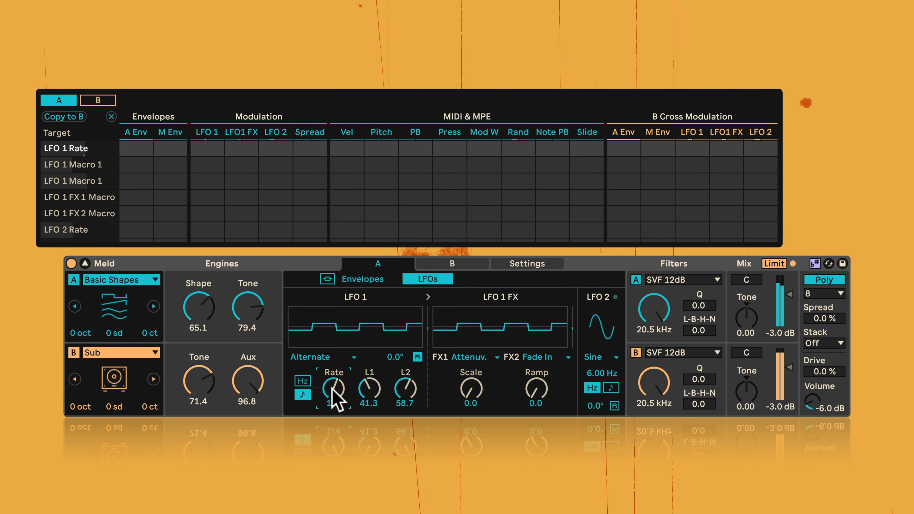
- Audition the Euclid waveform on LFO 1 with rate 1/4, Steps 48.4 and Pulses 94.4
click(351, 357)
click(316, 422)
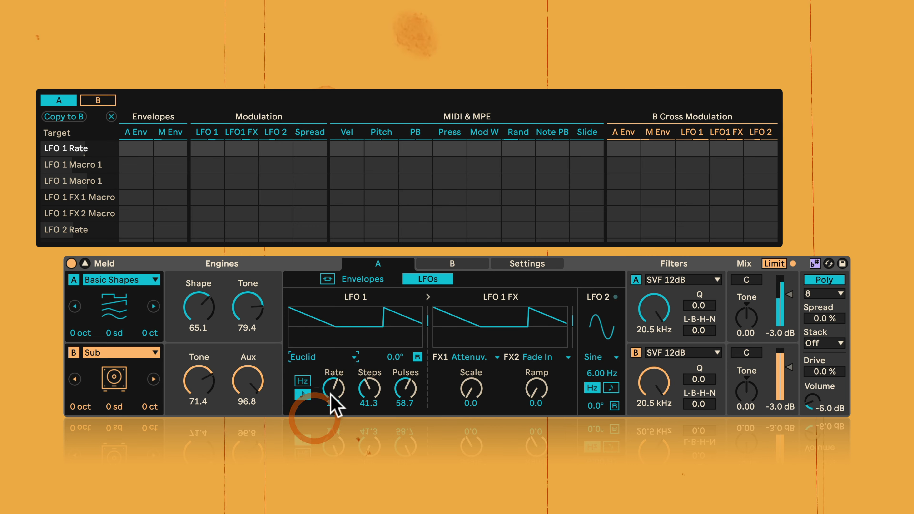
drag(333, 388, 371, 367)
drag(408, 392, 341, 385)
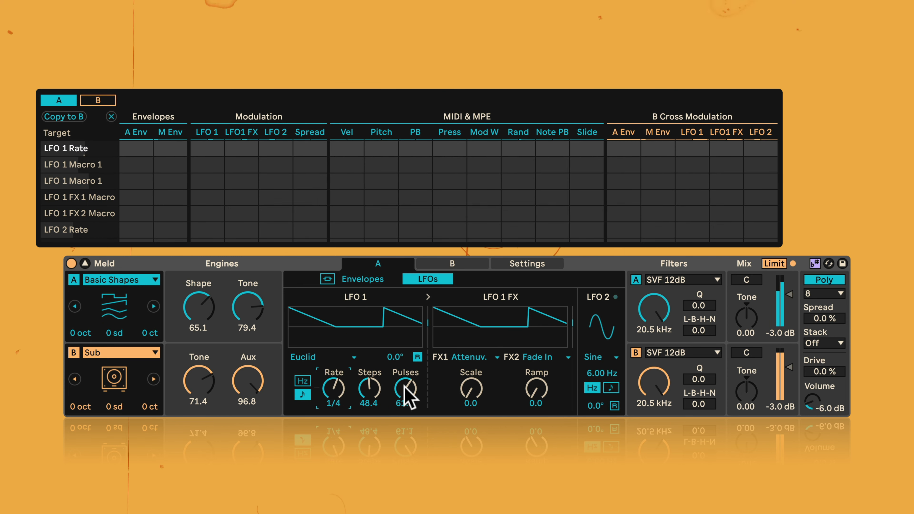
drag(405, 387, 405, 377)
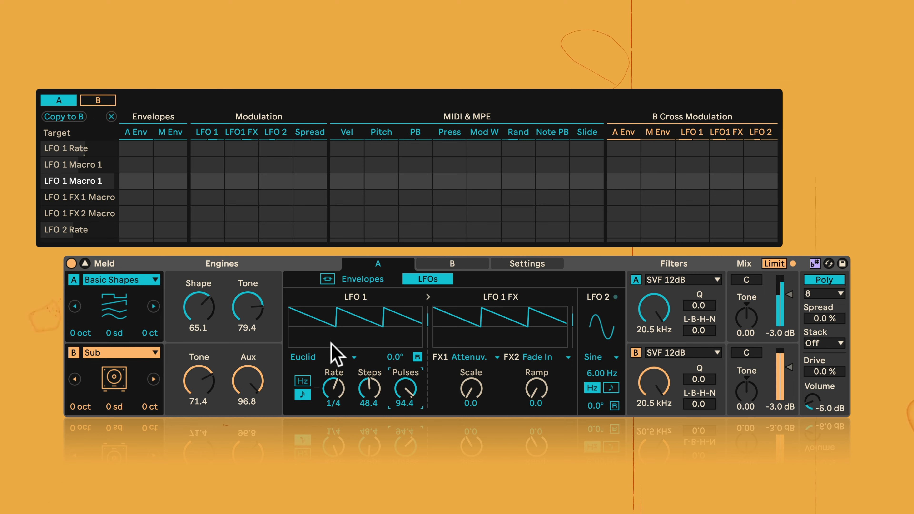
- Set LFO 1 to the Pulsate waveform with Chance 86.5 and Length 19.8, and stop playback after auditioning it
click(304, 358)
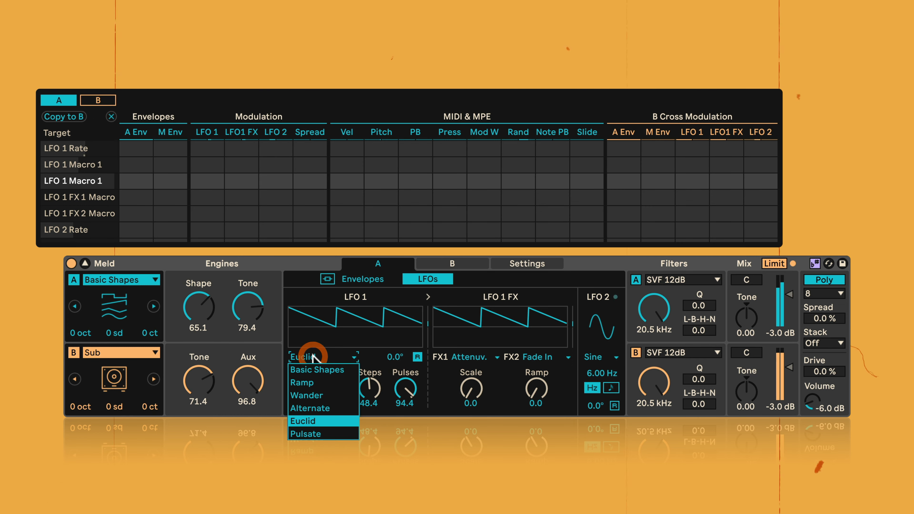
click(306, 432)
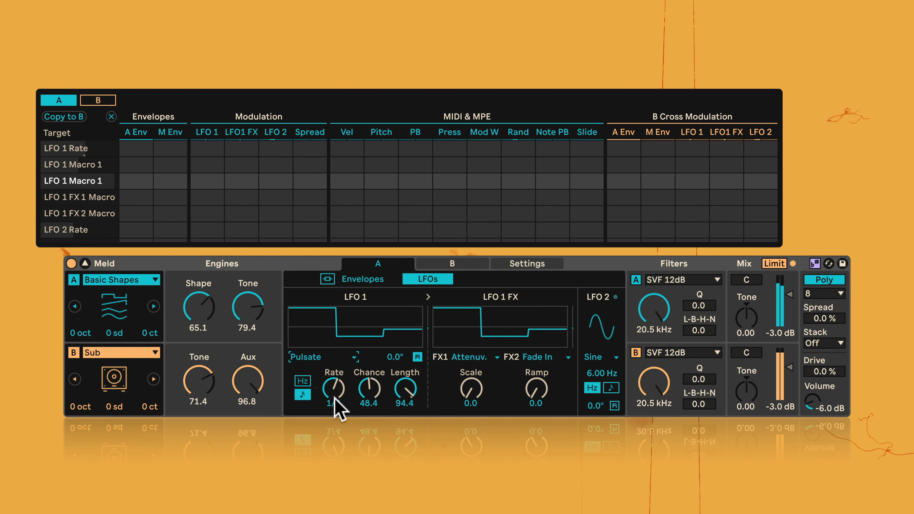
drag(368, 393, 402, 432)
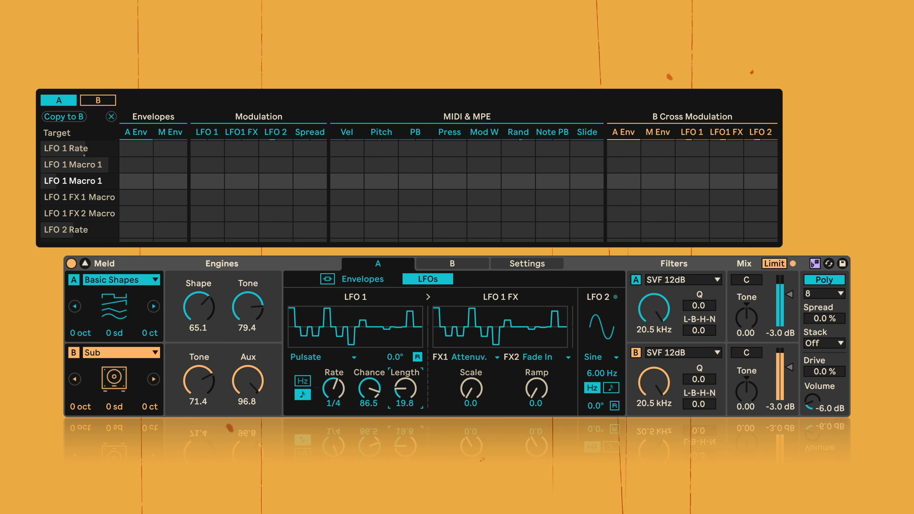
key(space)
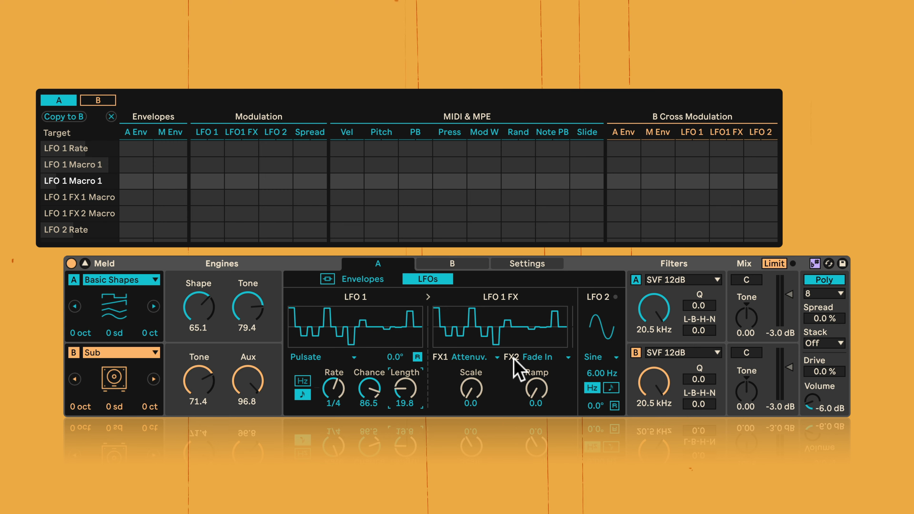
- Set LFO 1's FX1 to Skew Unipolar, start playback and set its Shape to 29.4
click(471, 359)
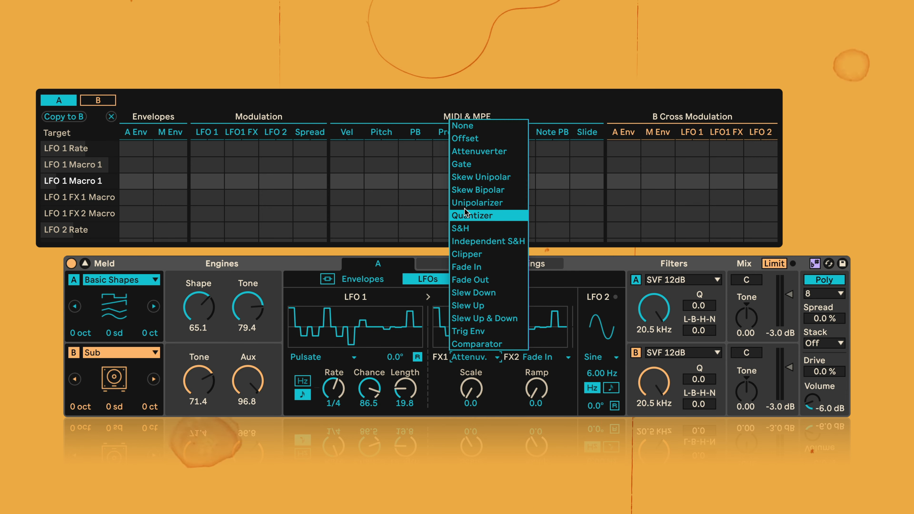
click(470, 177)
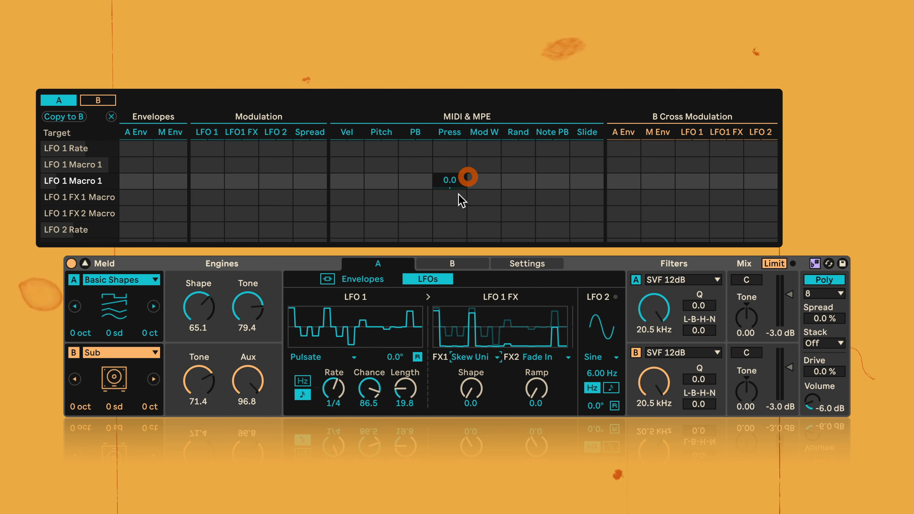
key(space)
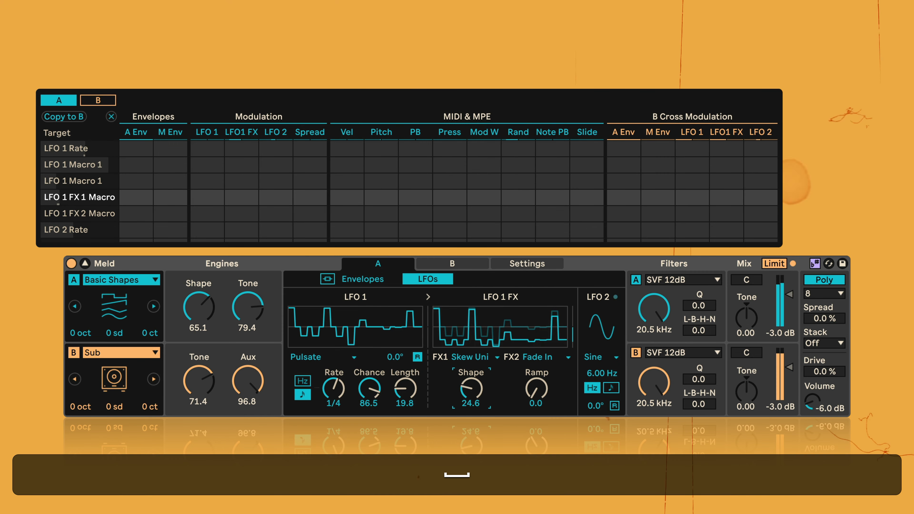
drag(470, 388, 474, 392)
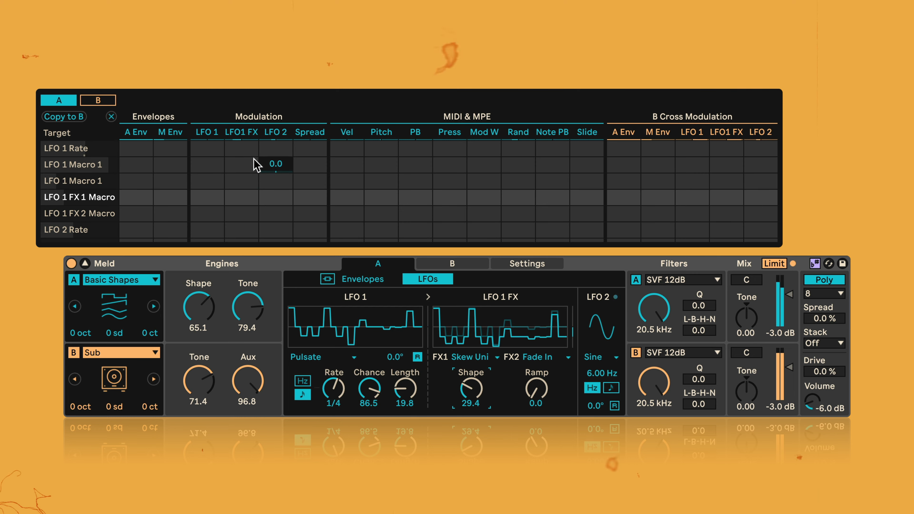
- Modulate engine A's Osc Macro 1 with LFO1 FX, trying an amount of -100 and setting it to 100
scroll(232, 198, up, 5)
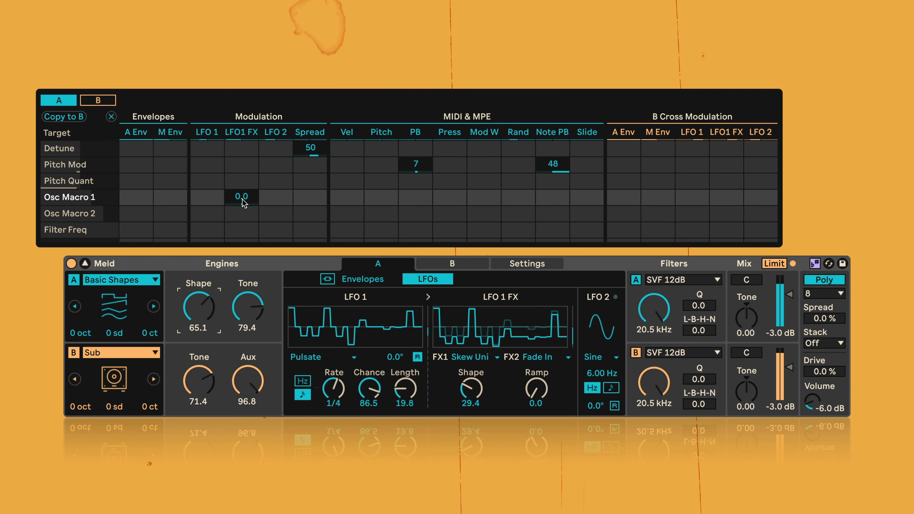
drag(242, 197, 242, 147)
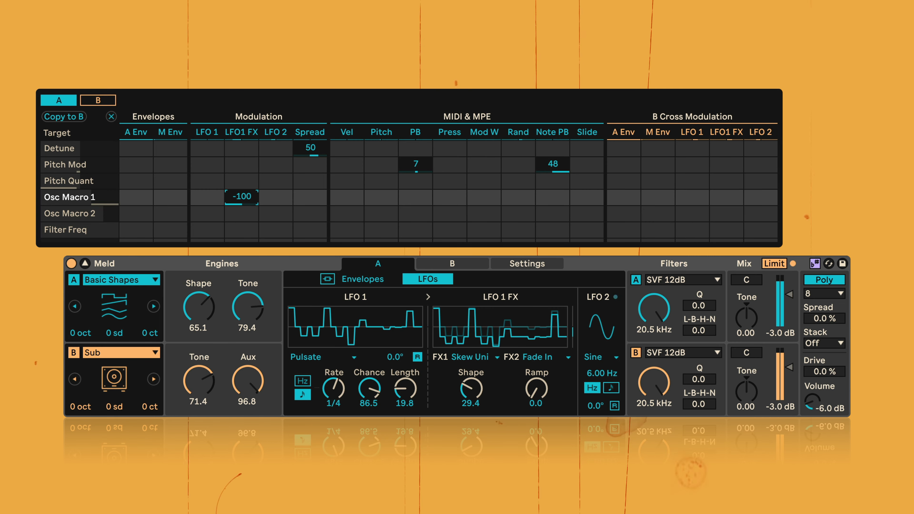
drag(242, 197, 254, 204)
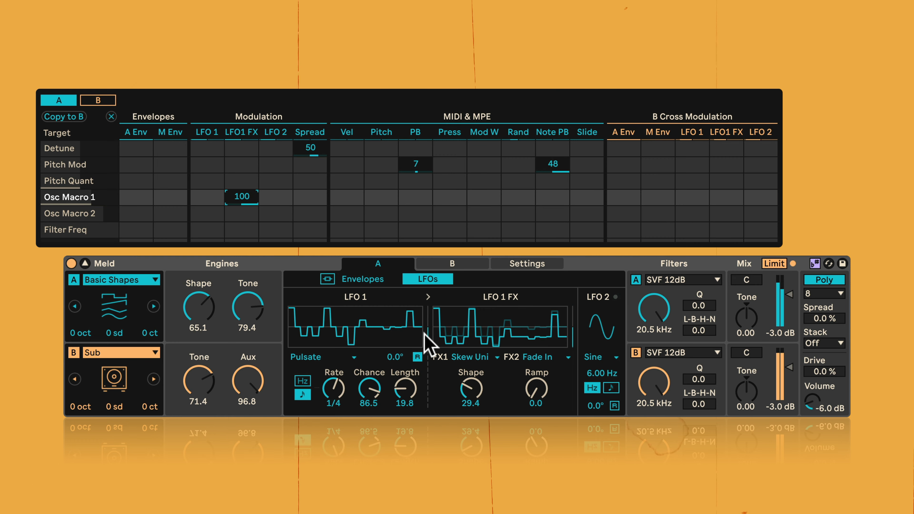
- Set FX1's Shape to 79.4, and audition FX1 as Trig Env with Decay 46.0
mouse_move(466, 381)
mouse_down()
mouse_move(465, 371)
mouse_move(470, 378)
mouse_up()
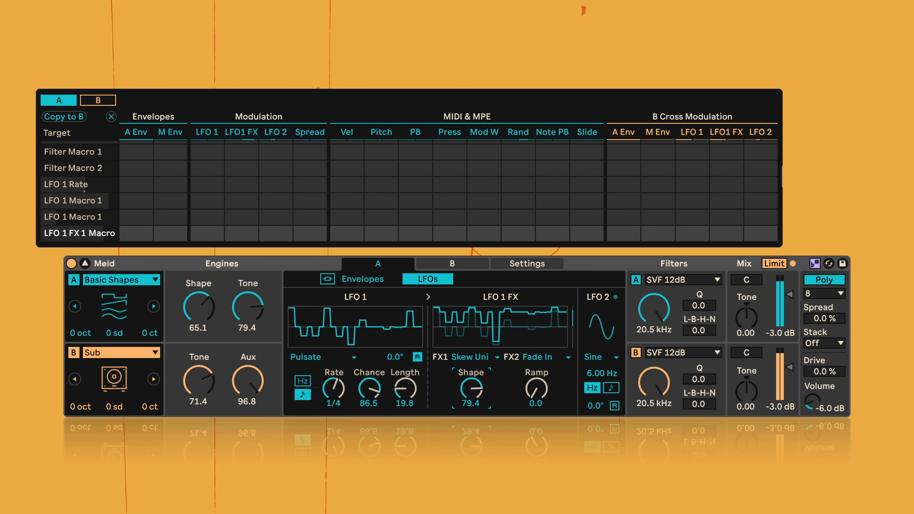
click(474, 360)
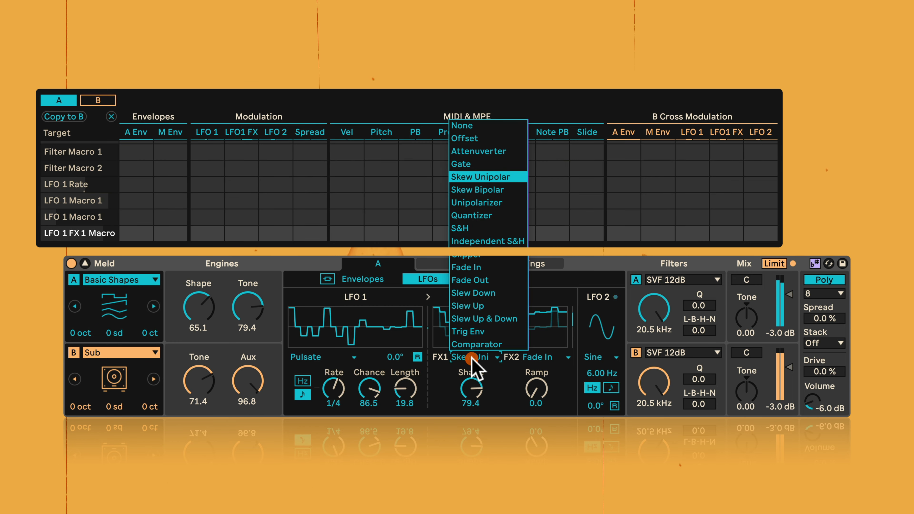
click(473, 327)
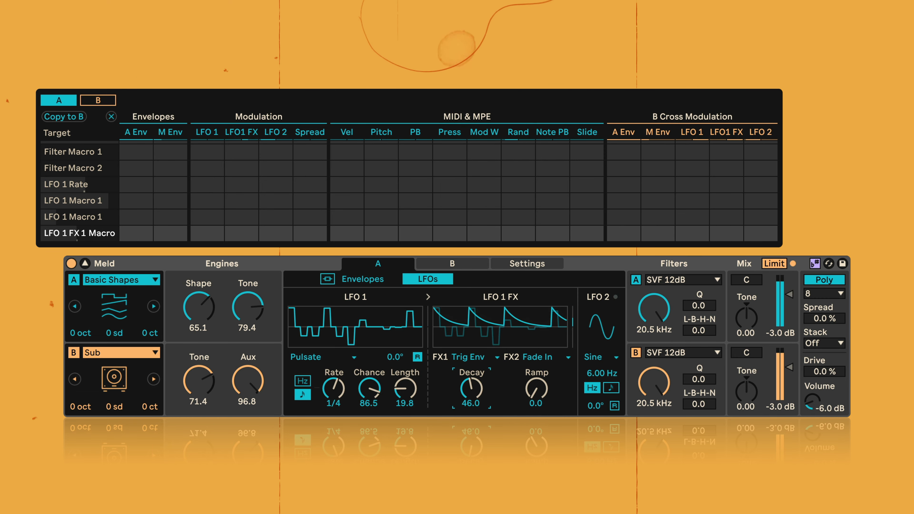
- Audition LFO 1's FX1 as Slew Up & Down with Slope 97.6 and 20.6, and as Attenuverter with Scale 12.7
click(471, 357)
click(481, 319)
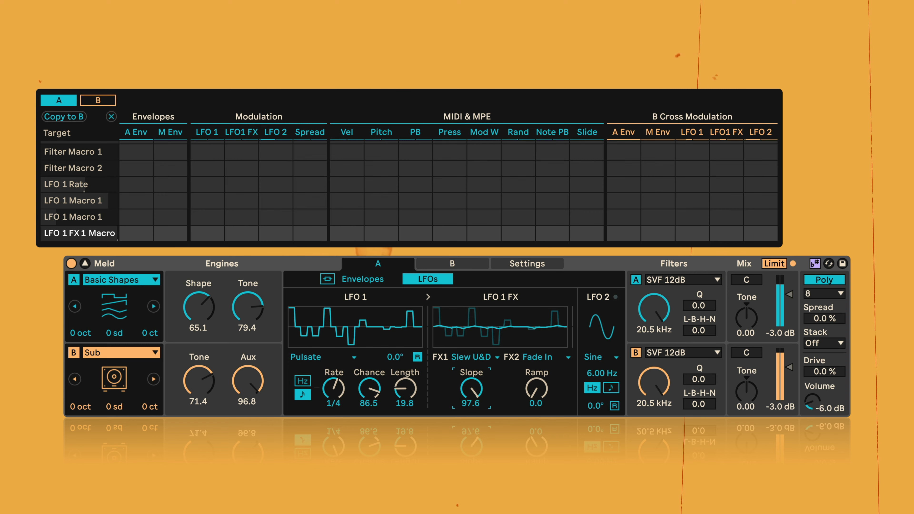
click(471, 356)
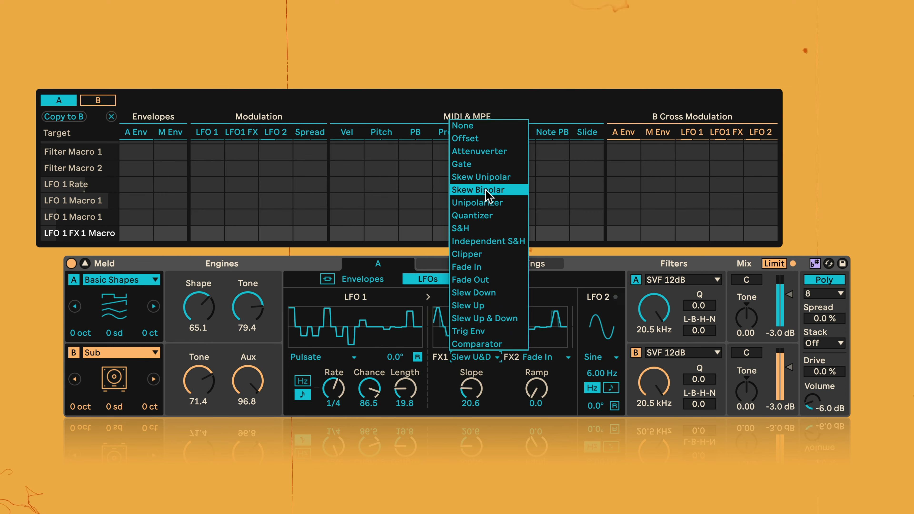
click(483, 154)
drag(470, 388, 469, 414)
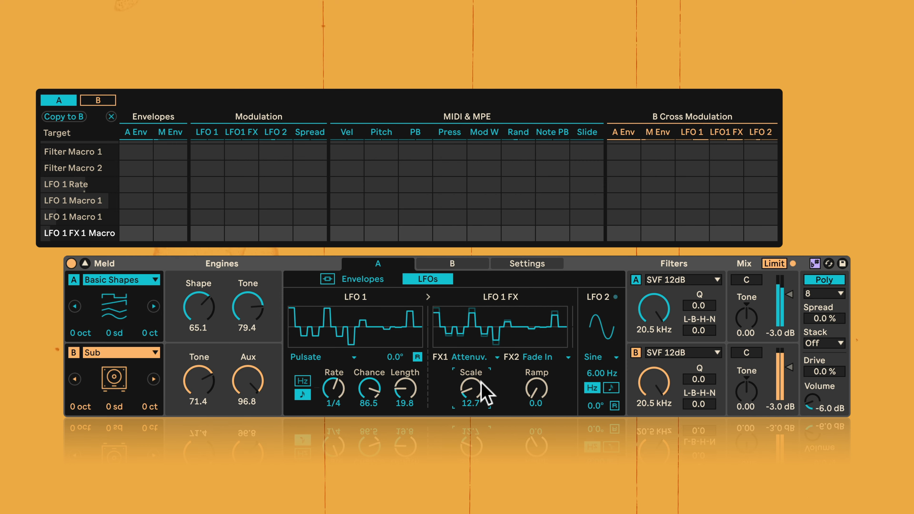
- Audition FX1 as Slew Up & Down again with Slope 44.4 and 33.3
click(476, 356)
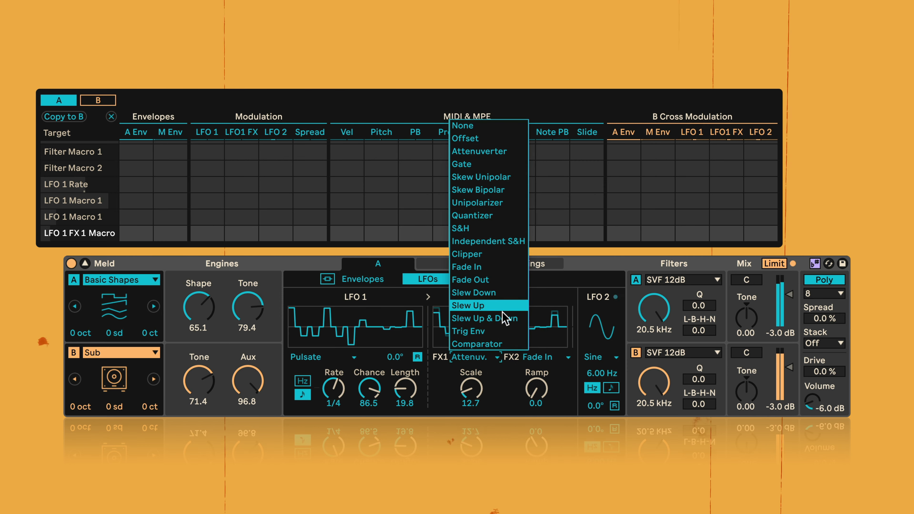
click(501, 319)
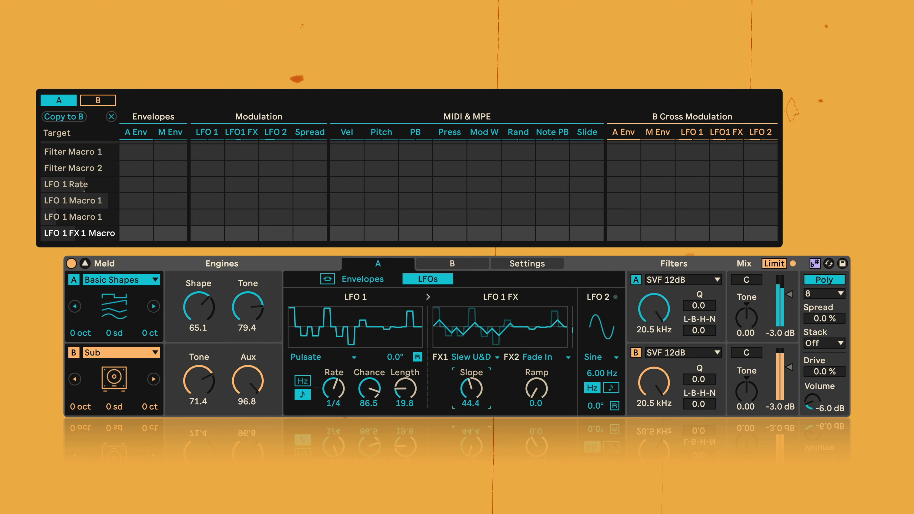
mouse_move(470, 388)
mouse_down()
mouse_move(471, 397)
mouse_move(475, 382)
mouse_up()
- Audition FX1 as Quantizer with Amount 94.4 and as Gate with Time 45.2
click(477, 358)
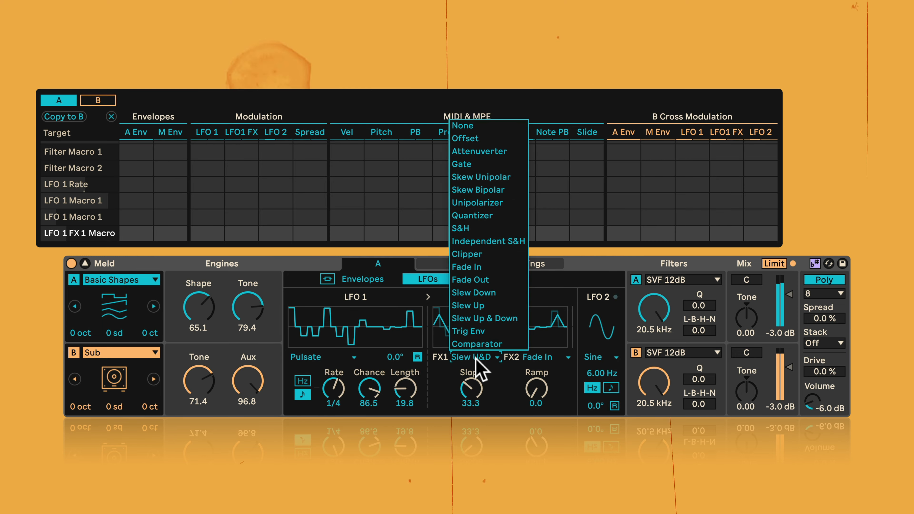
click(486, 216)
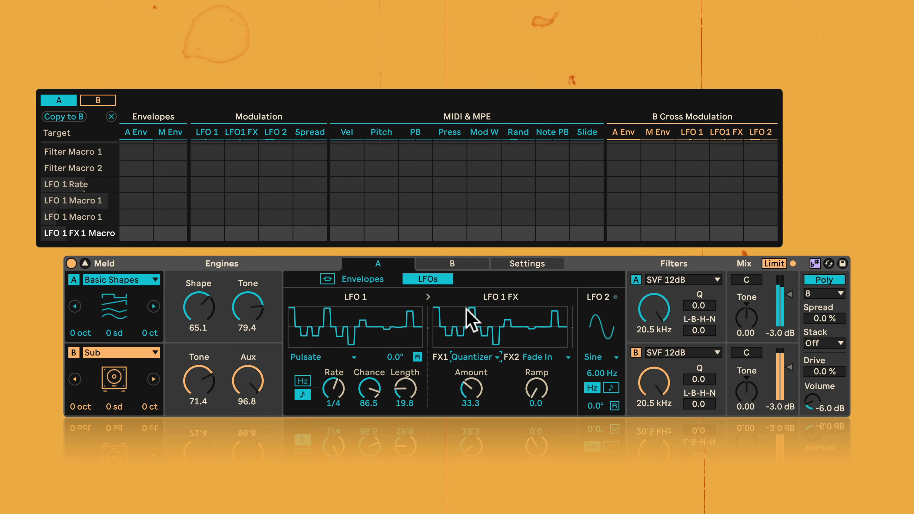
drag(473, 387, 470, 375)
click(468, 358)
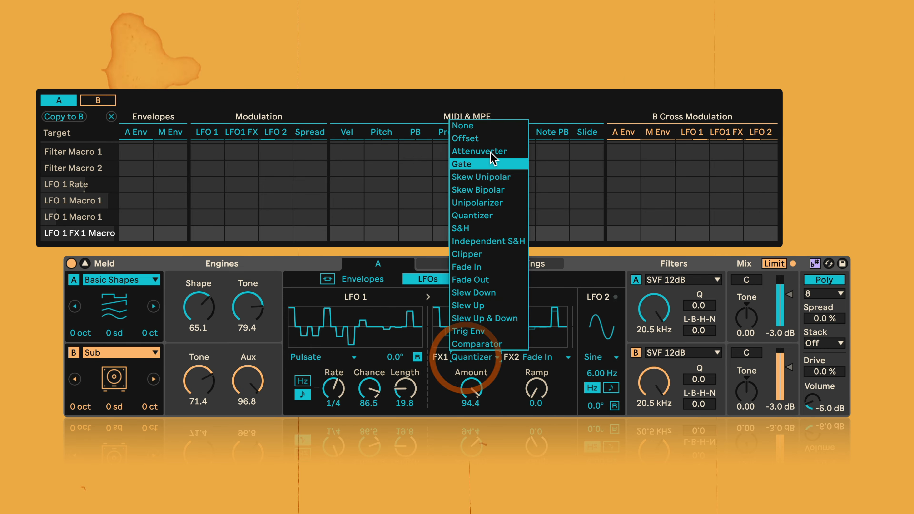
click(490, 170)
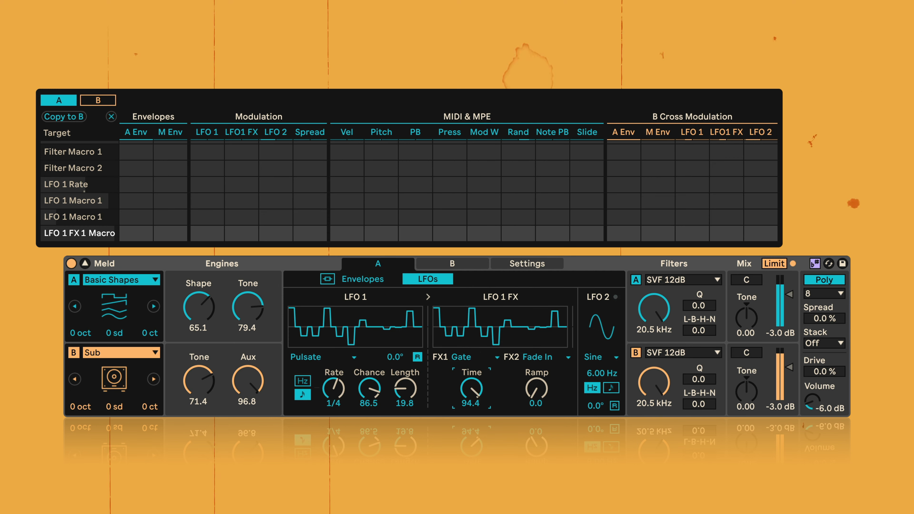
- Set LFO 1's FX1 to S&H with Rate 65.9
click(469, 358)
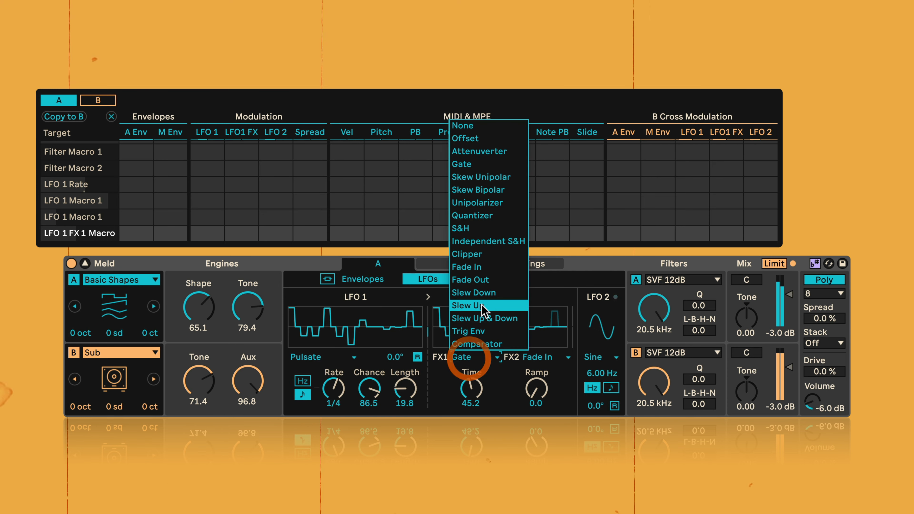
click(479, 233)
mouse_move(472, 389)
mouse_down()
mouse_move(471, 369)
mouse_move(483, 386)
mouse_up()
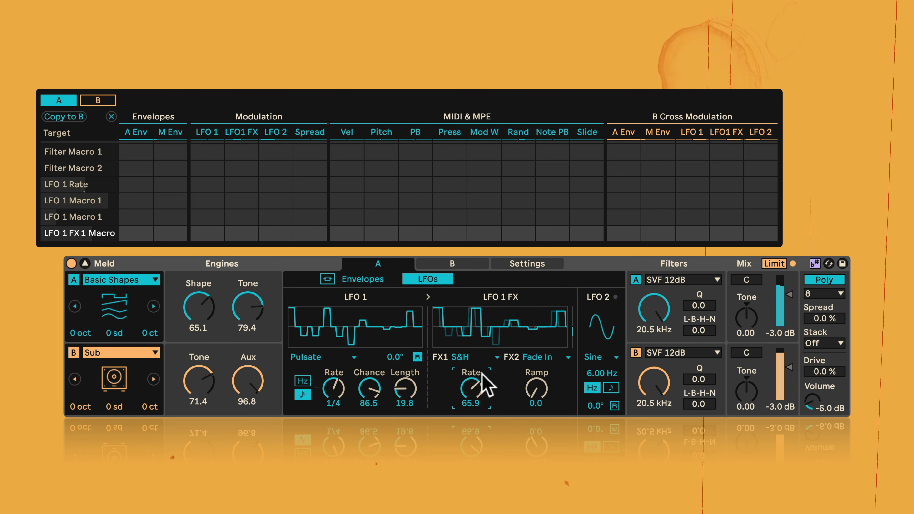
click(467, 357)
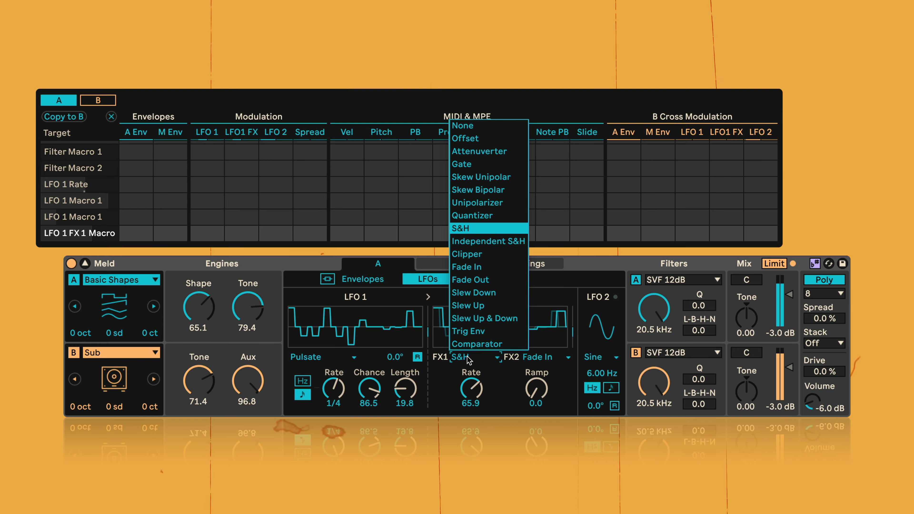
click(467, 355)
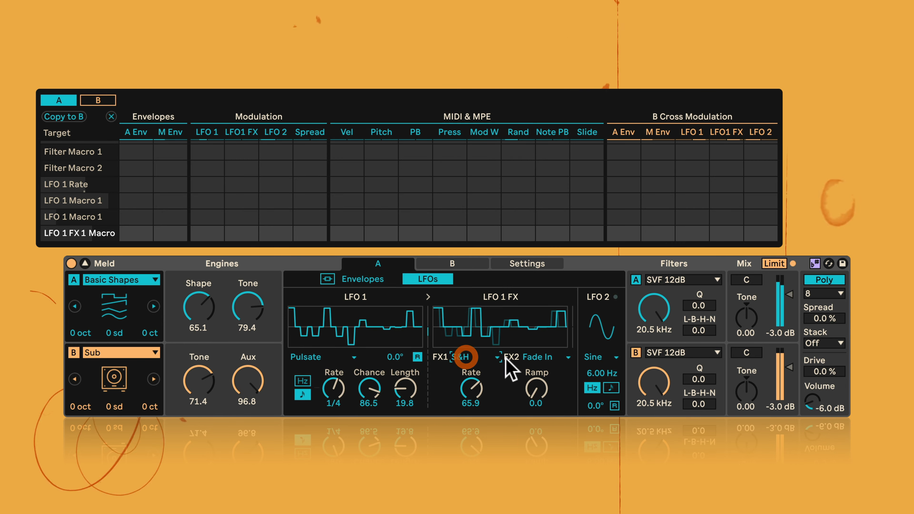
- Keep FX2 as Fade In with Ramp 37.3, and set engine A's LFO 2 waveform to Random S&H
click(533, 356)
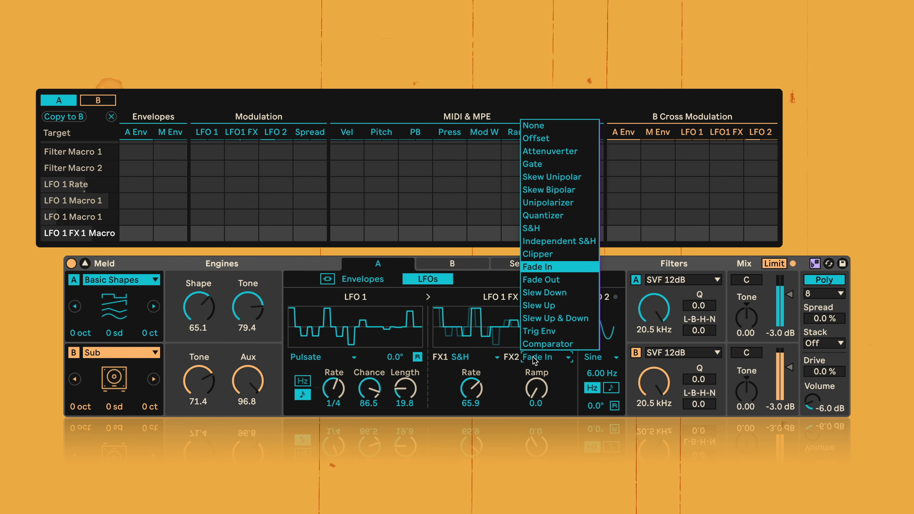
click(547, 271)
drag(532, 414, 537, 396)
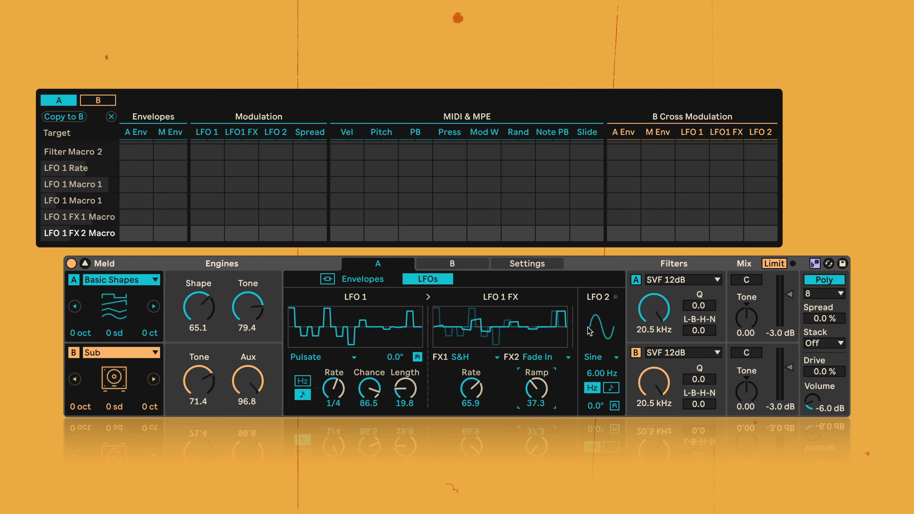
click(595, 358)
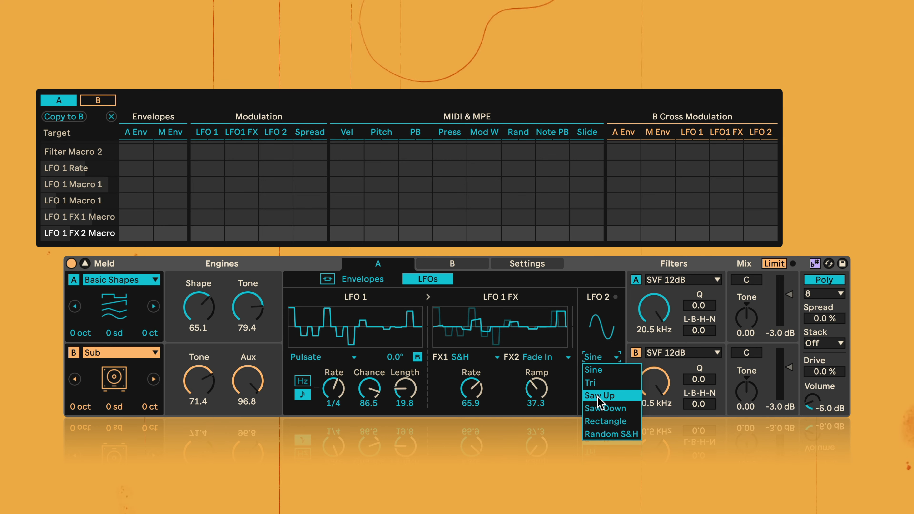
click(606, 435)
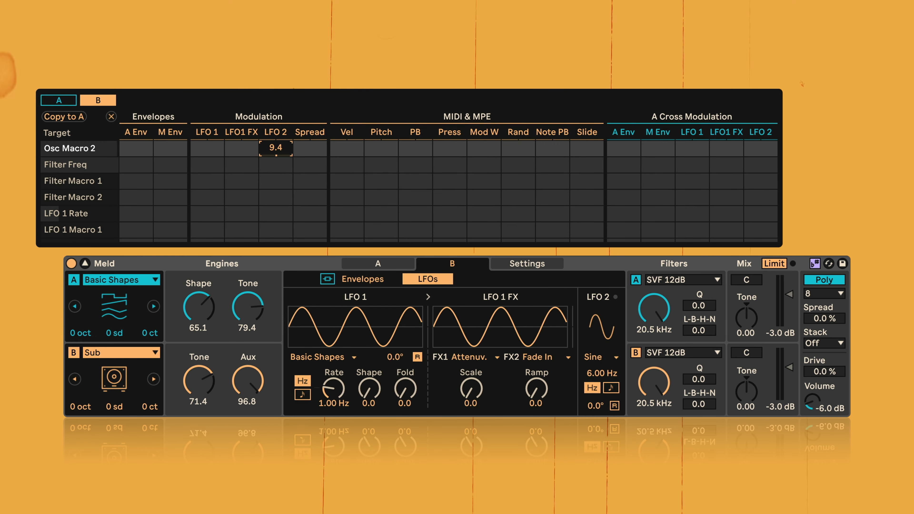
- Modulate engine B's Osc Macro 2 with LFO 2 by 70, and audition LFO 2 as Tri at 200 Hz
drag(276, 148, 276, 119)
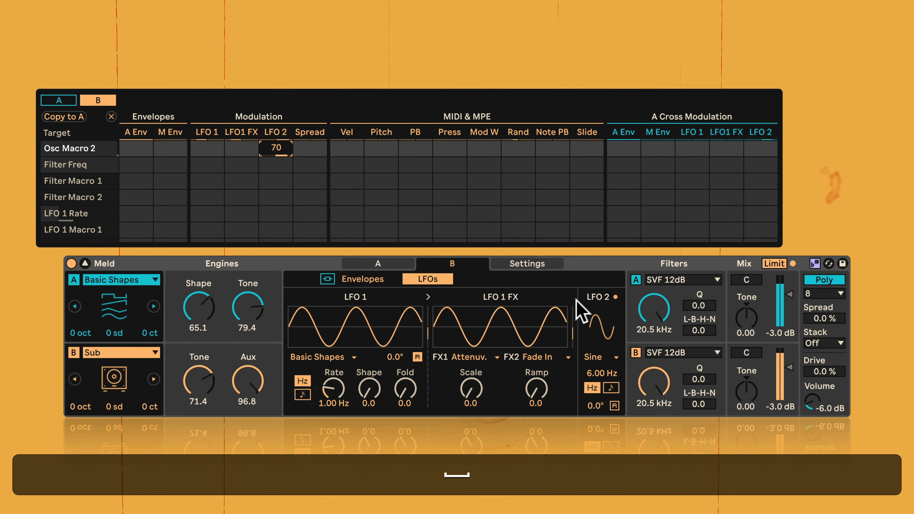
click(606, 360)
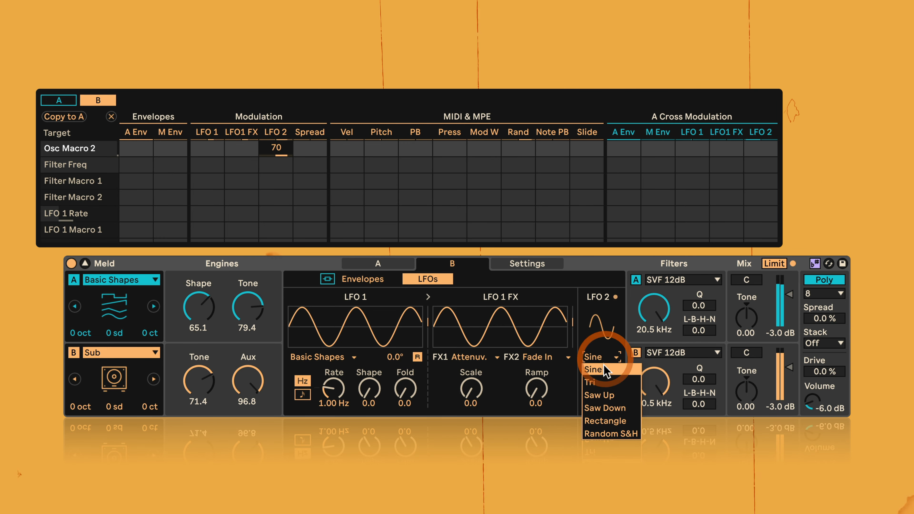
click(602, 387)
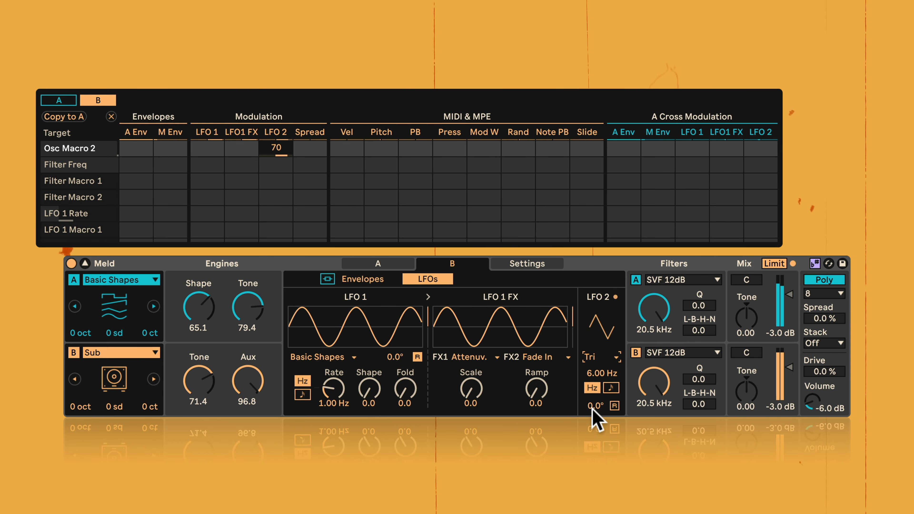
drag(602, 373, 602, 317)
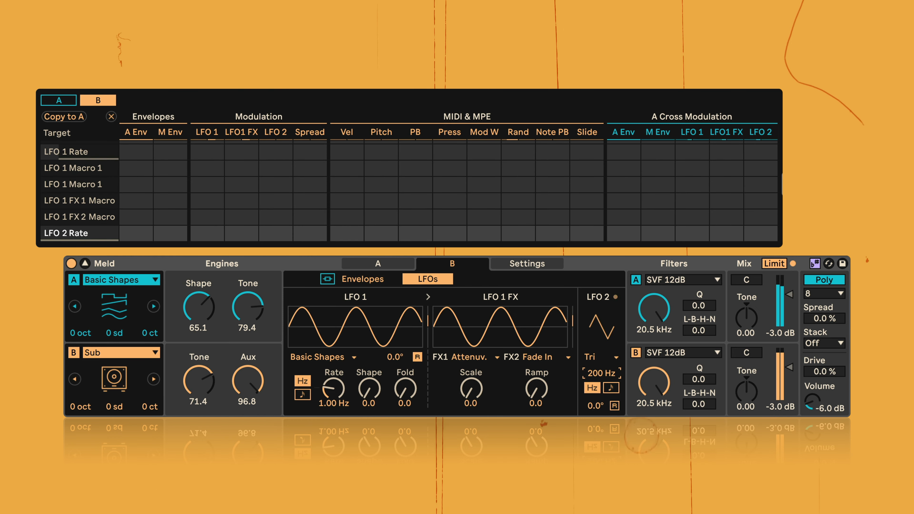
- Audition engine B's LFO 2 as Saw Up at 32.1 Hz, and set it to Random S&H at 200 Hz
click(586, 357)
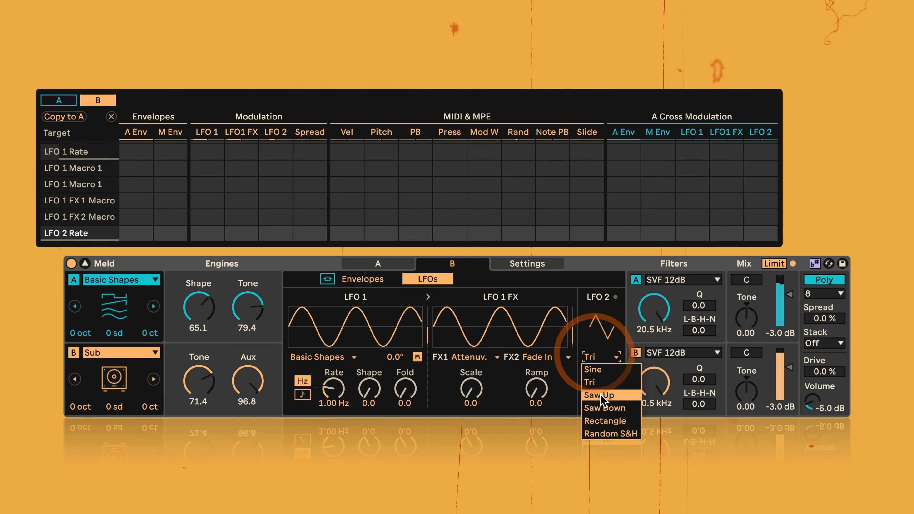
click(605, 390)
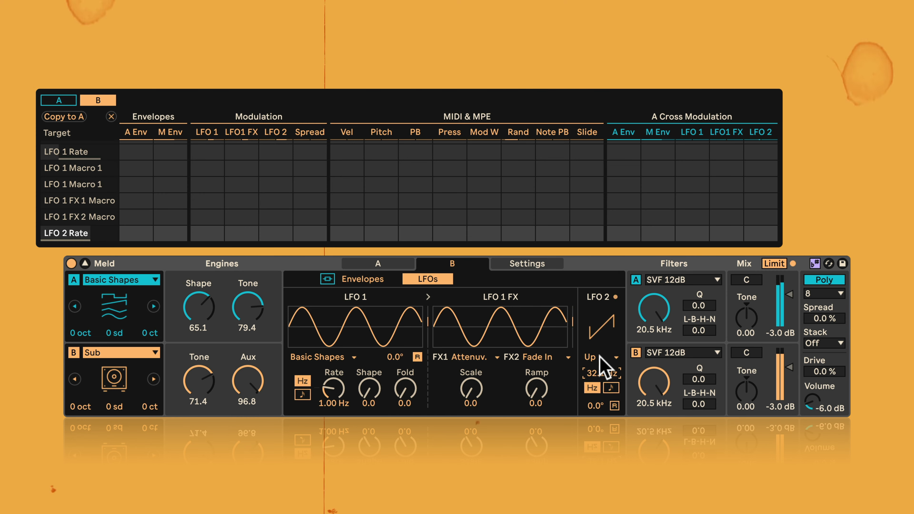
click(605, 364)
click(596, 432)
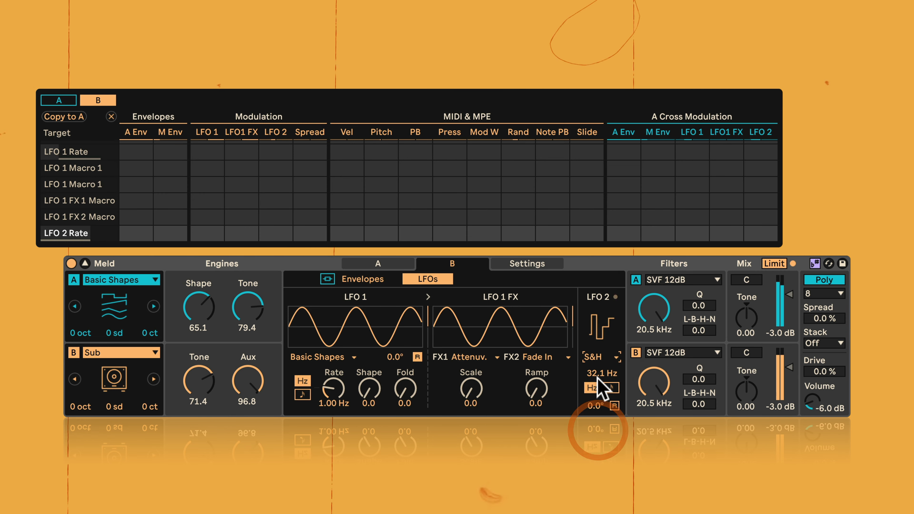
drag(597, 377, 597, 336)
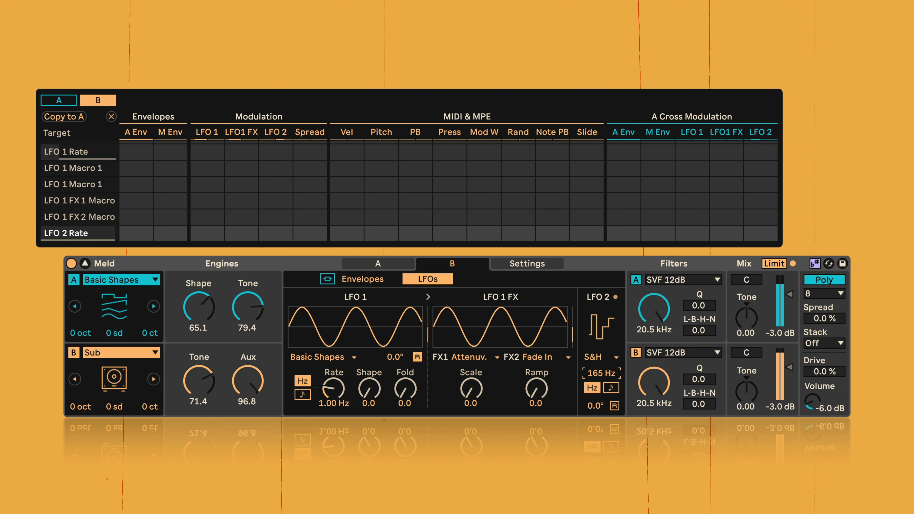
- Switch engine B's LFO 2 to tempo sync with a rate of 4, and enable its retrigger
click(611, 387)
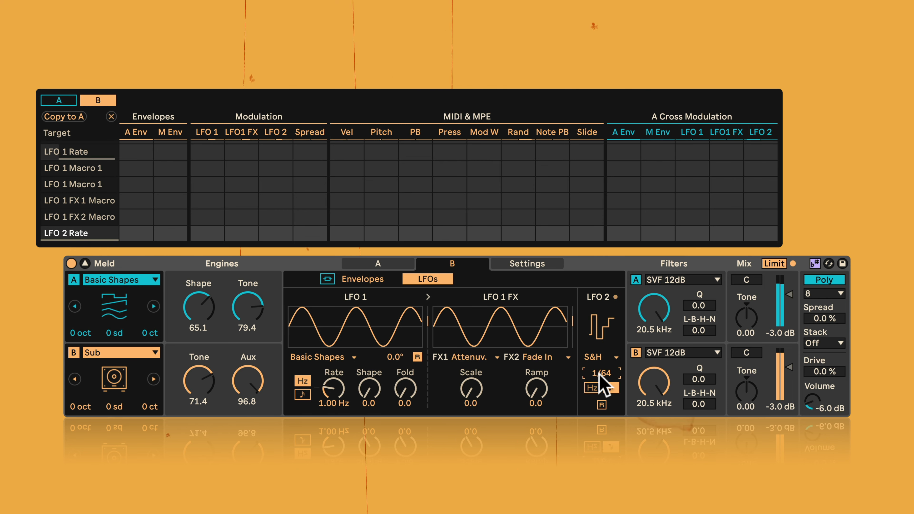
drag(594, 372, 594, 394)
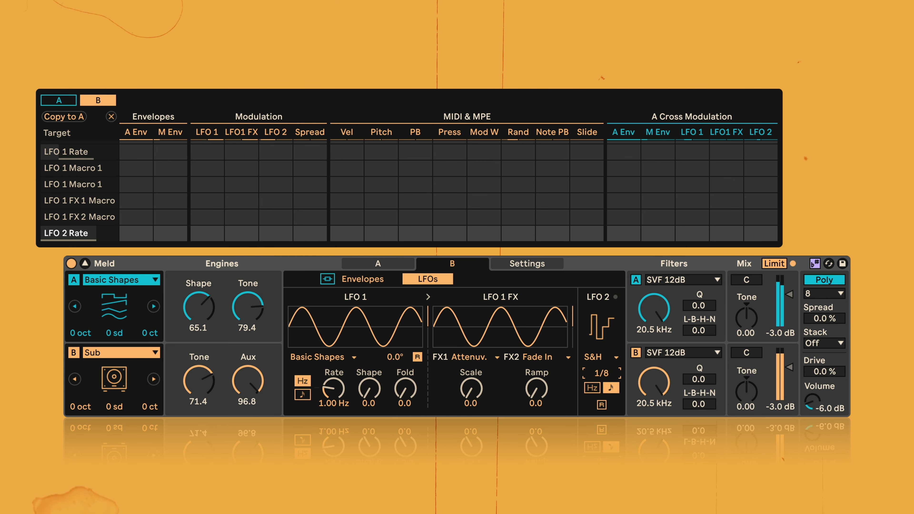
click(602, 405)
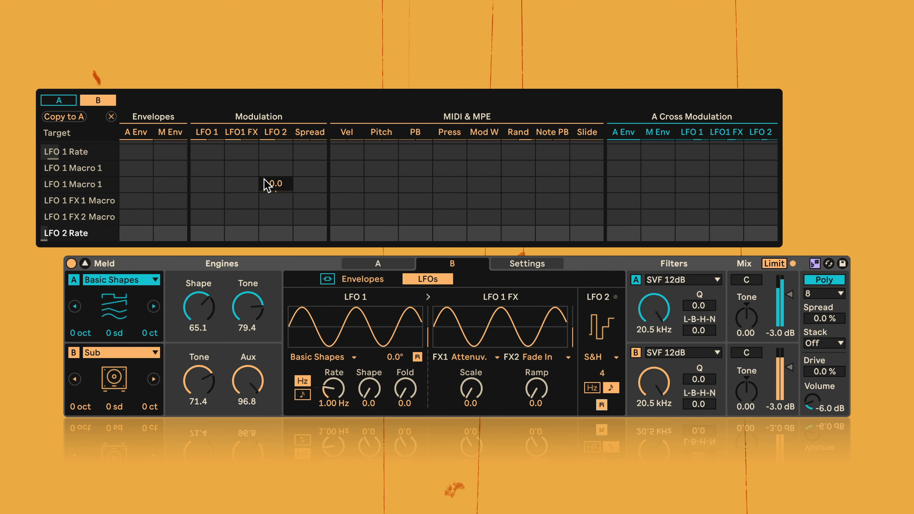
- Set LFO 2's amount on engine B's Osc Macro 2 to 100, and bring up engine A's Tone target in the matrix
scroll(266, 186, up, 5)
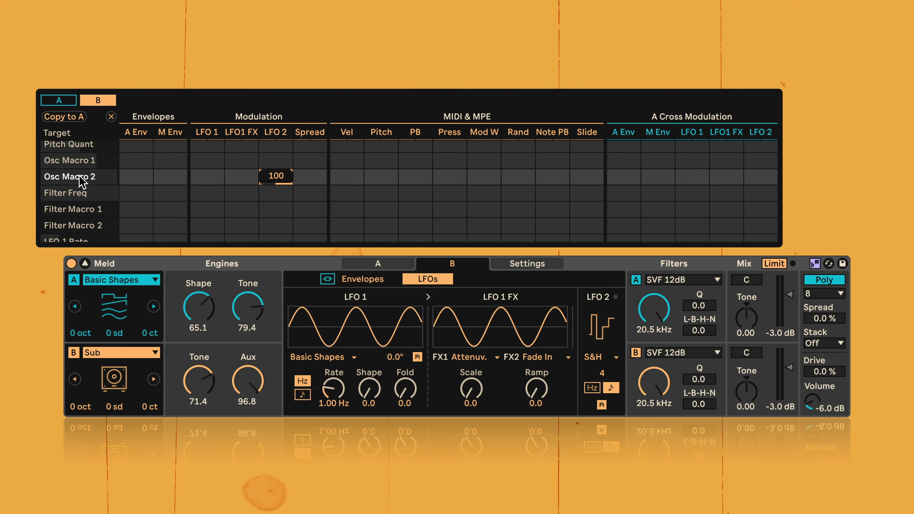
scroll(75, 162, up, 6)
scroll(77, 163, down, 10)
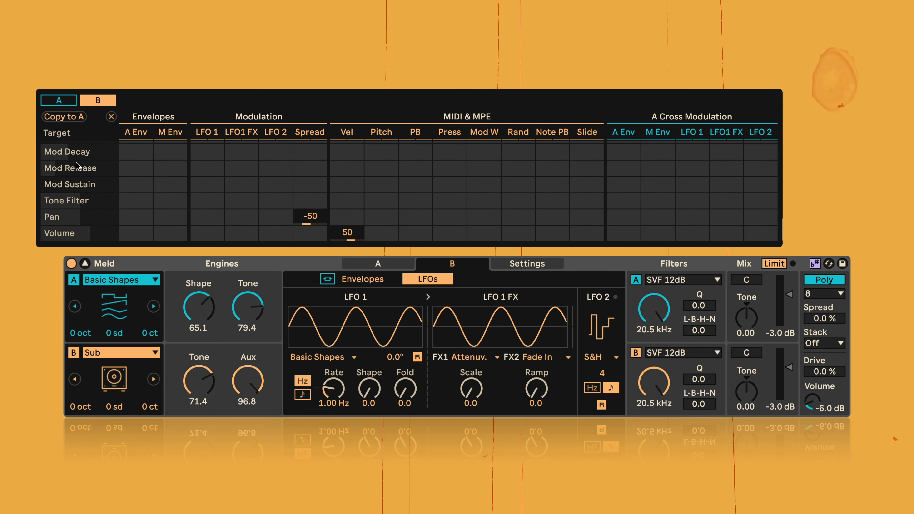
scroll(77, 165, up, 3)
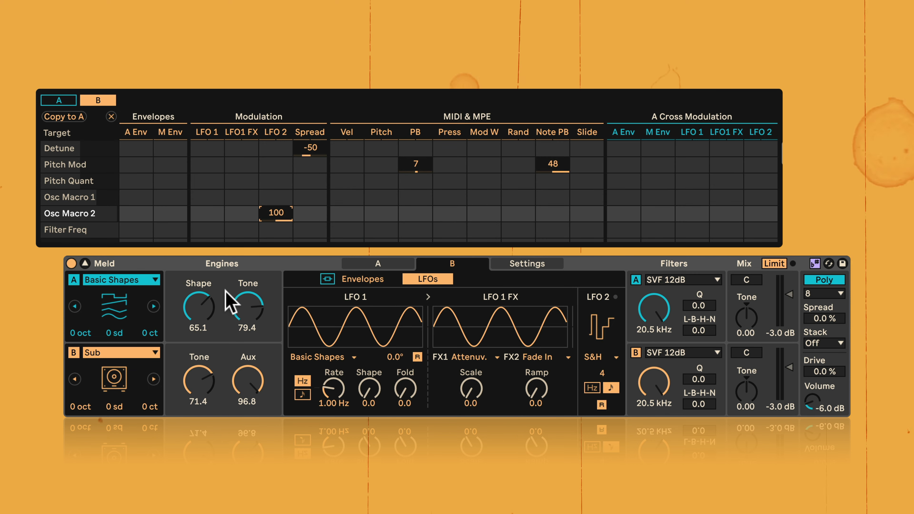
click(248, 307)
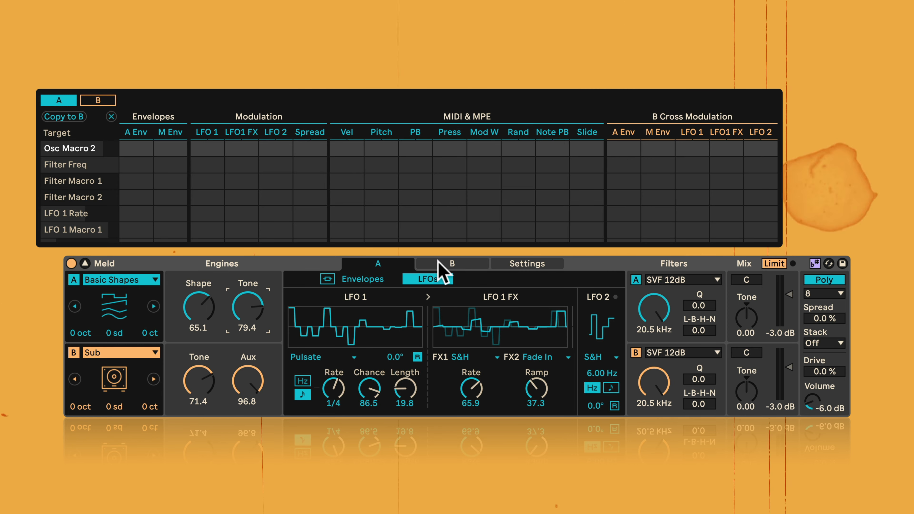
- View engine B's envelopes and matrix, and bring up the settings for key tracking, scale awareness and glide
click(445, 263)
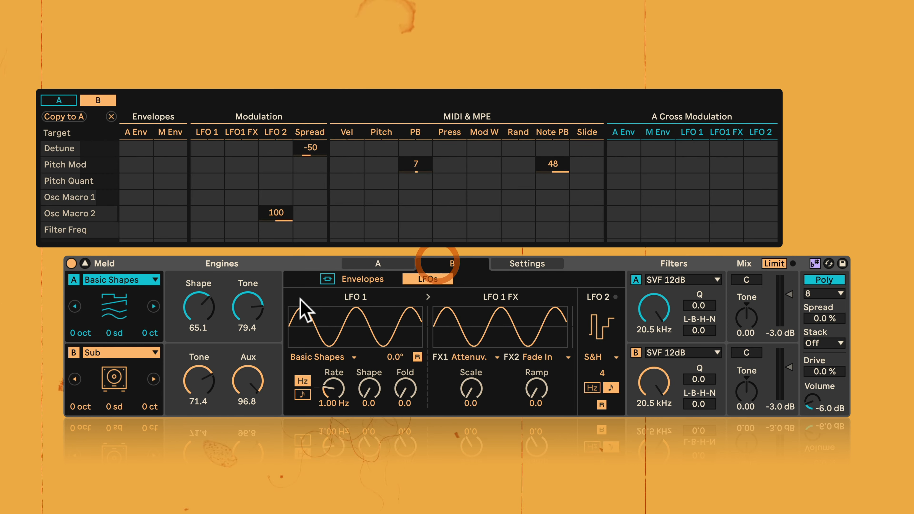
click(374, 279)
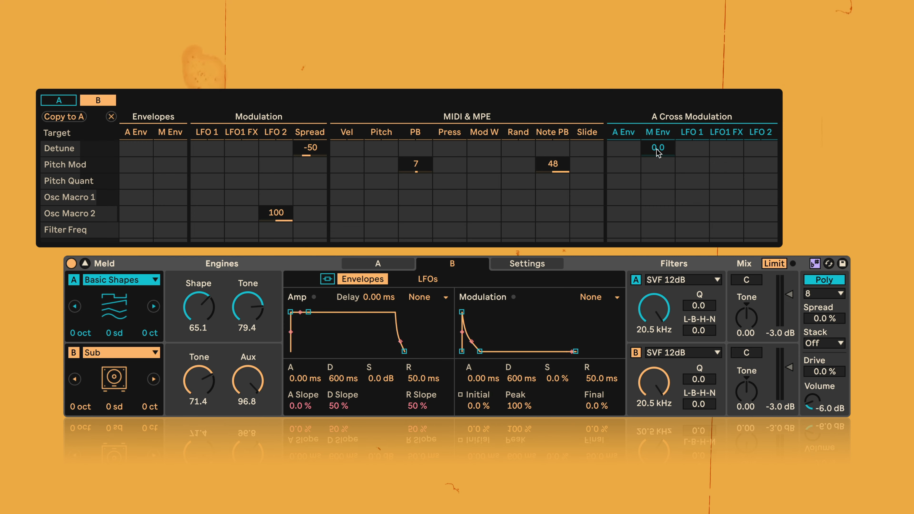
click(536, 269)
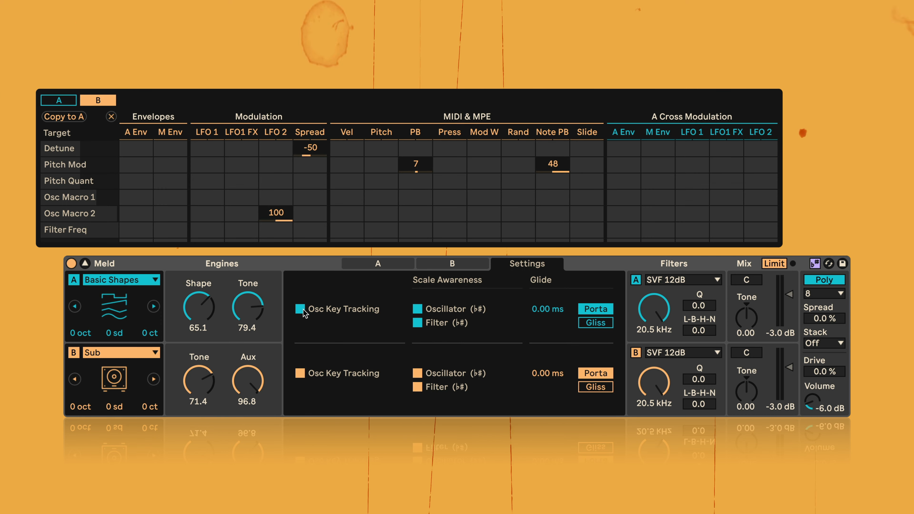
- Try both engines with Osc Key Tracking off, toggle the device's scale awareness off and on, and re-enable both Osc Key Tracking options
click(306, 373)
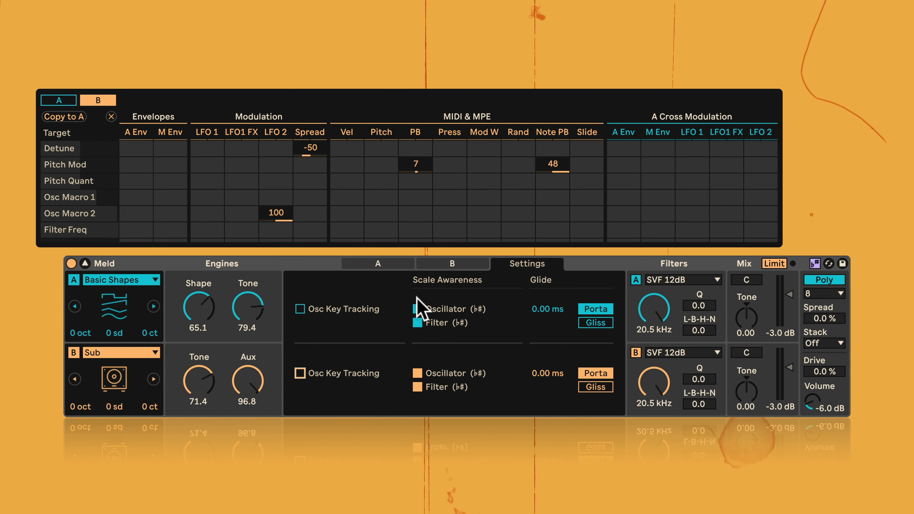
click(814, 265)
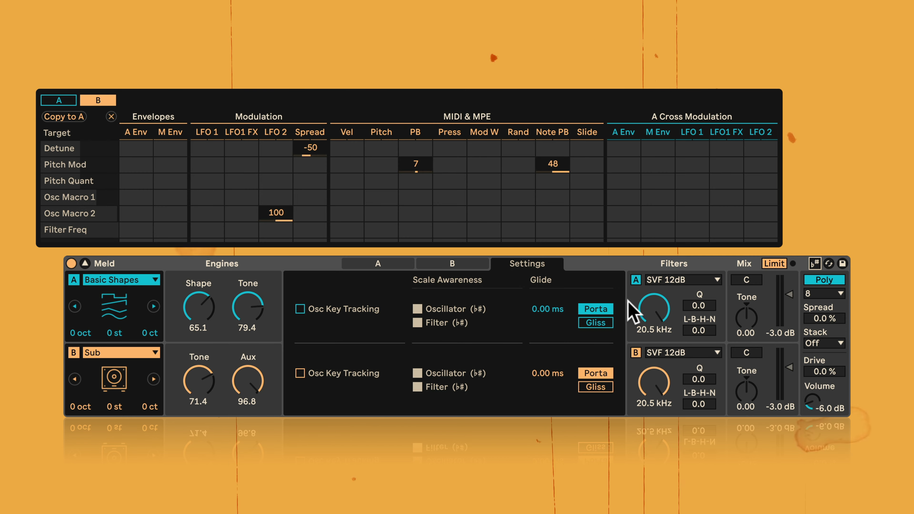
click(816, 264)
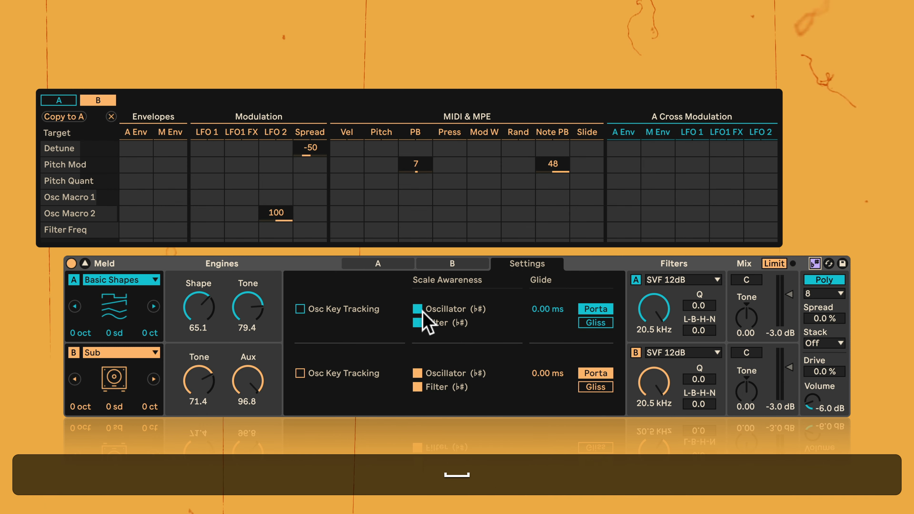
click(417, 323)
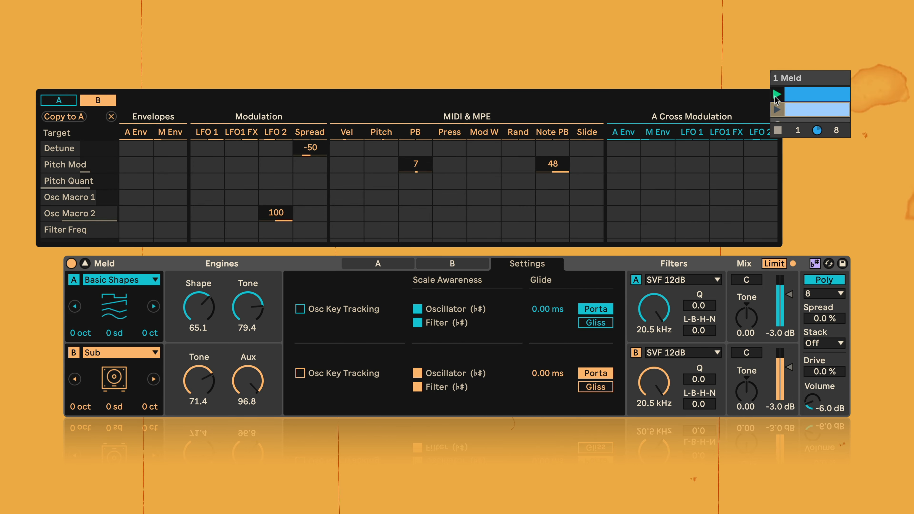
click(300, 309)
click(300, 373)
- Audition glide at 1.17 s on engine A and 966 ms on engine B, and switch both engines to Gliss
drag(548, 309, 548, 267)
click(548, 373)
drag(548, 373, 548, 366)
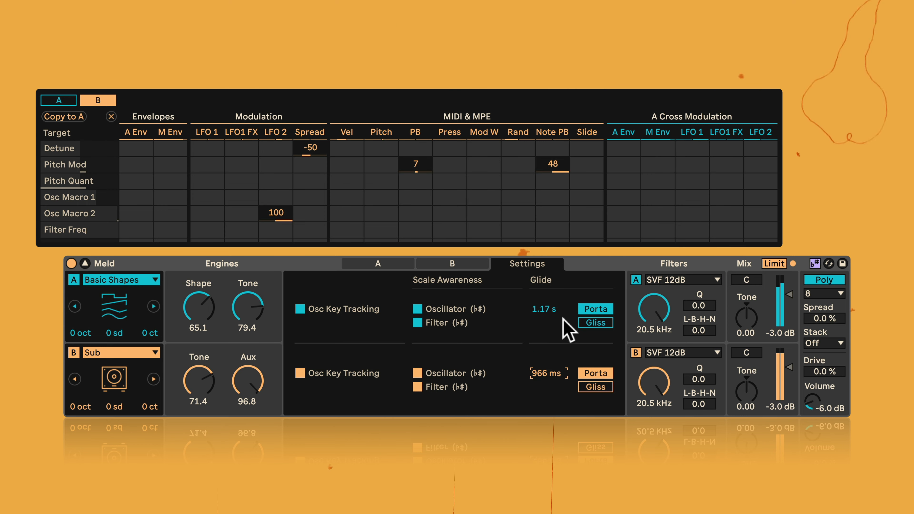
click(593, 322)
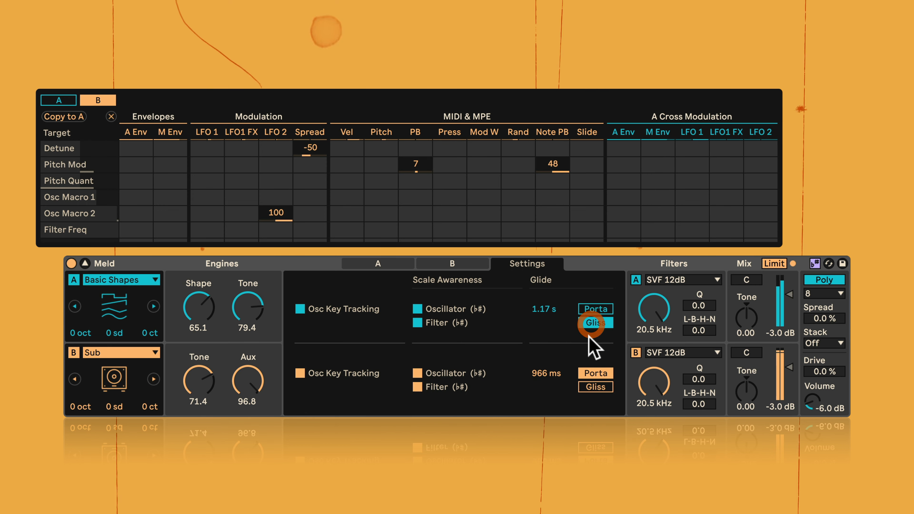
click(595, 387)
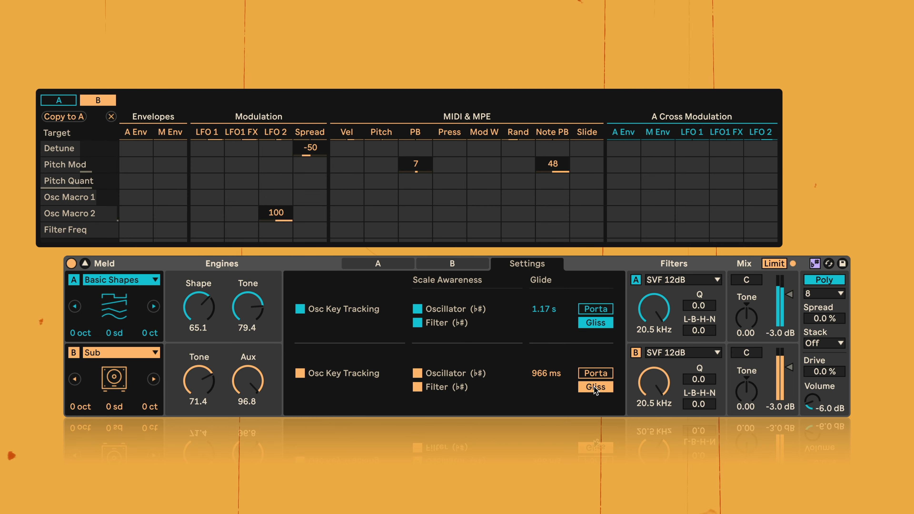
- Reset both engines' glide times to 0.00 ms, return both to Porta, and stop playback
click(545, 374)
key(Delete)
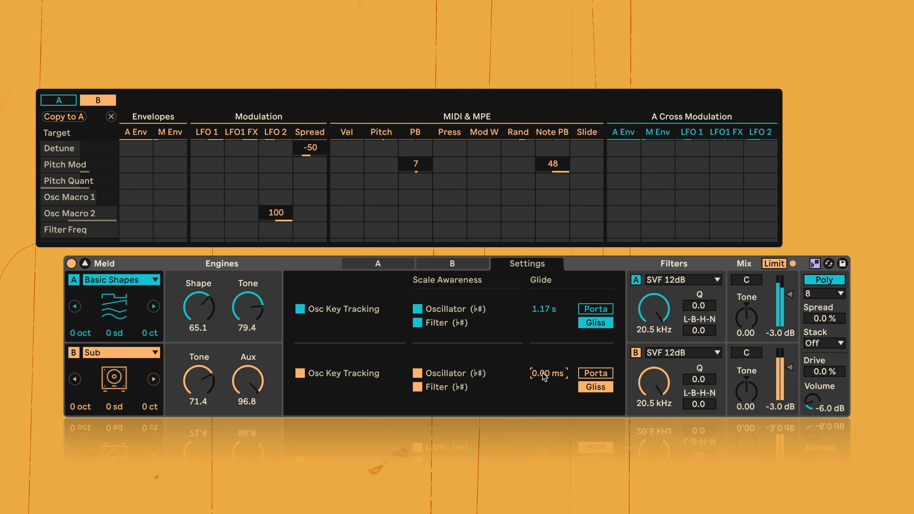
click(594, 373)
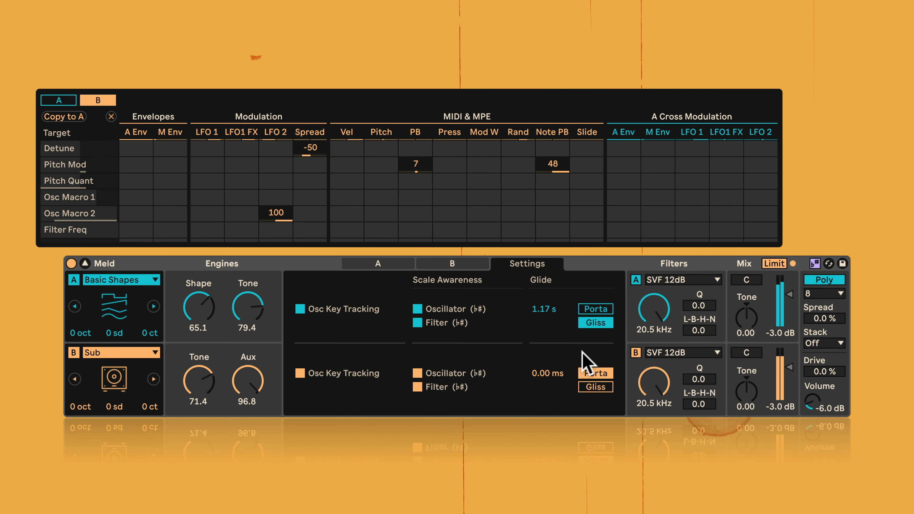
click(544, 310)
key(Delete)
click(595, 309)
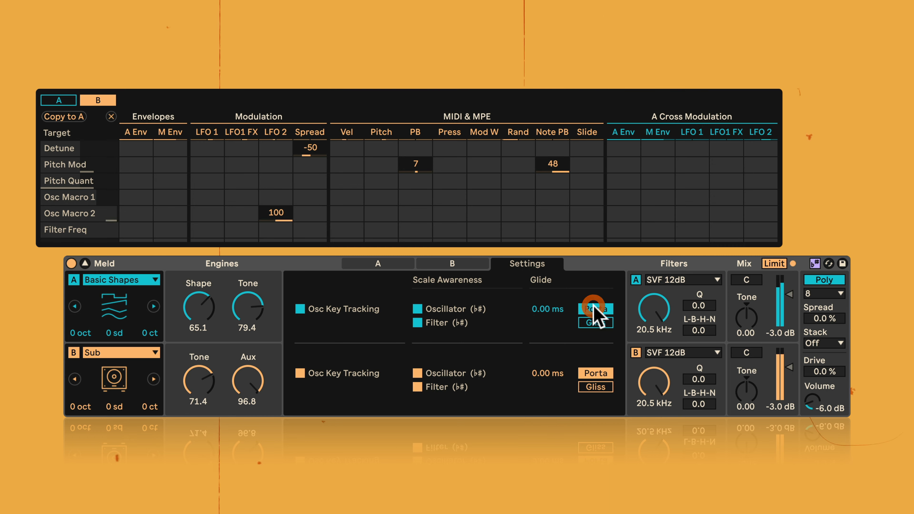
key(space)
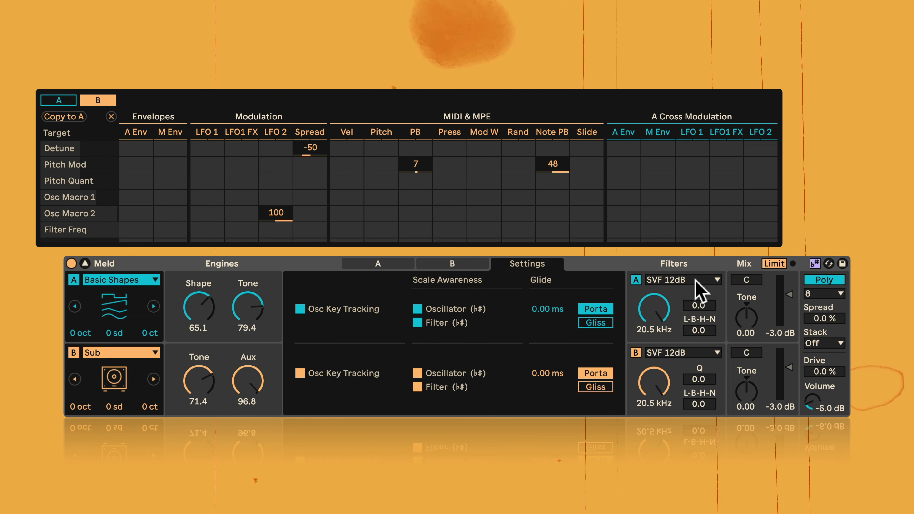
- Toggle the filters of engines A and B off and back on
click(636, 280)
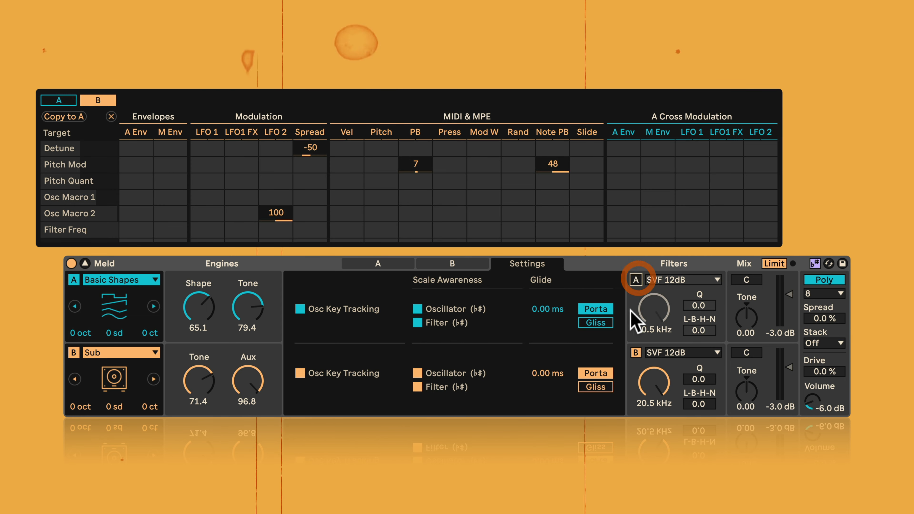
click(636, 355)
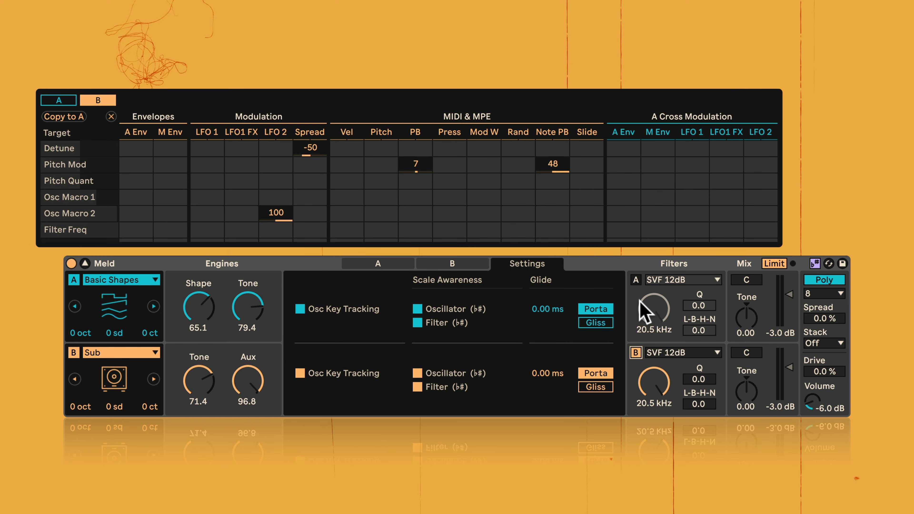
click(636, 280)
- Choose SVF 12dB as engine A's filter, start playback, and audition its frequency sweep with Q and L-B-H-N raised to 100
click(678, 281)
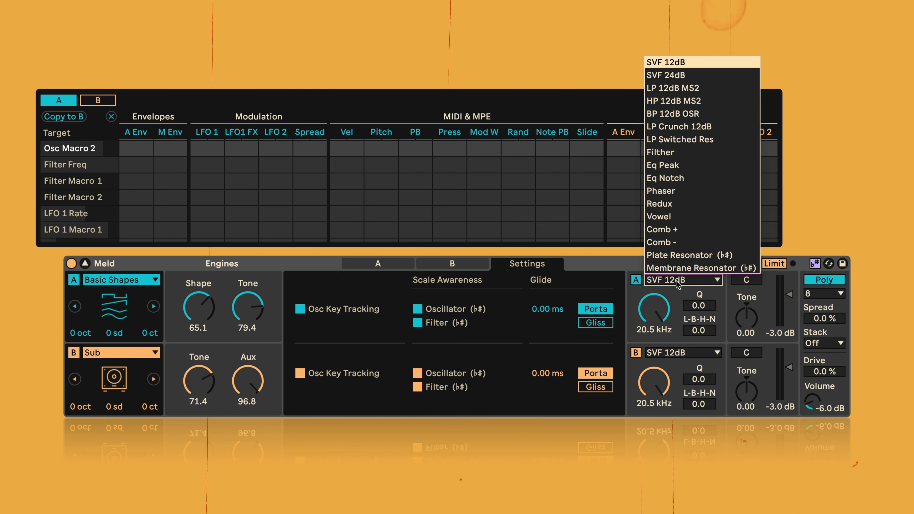
click(686, 65)
key(space)
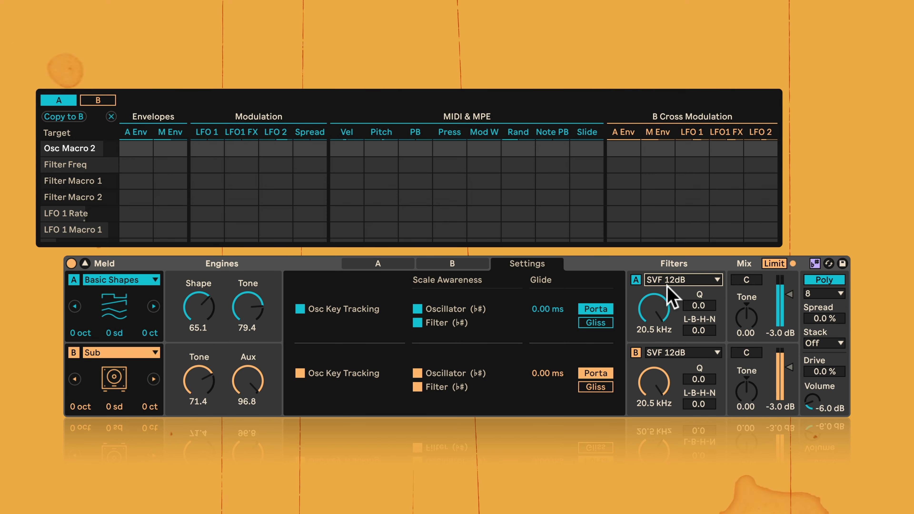
drag(646, 308, 645, 355)
drag(654, 310, 695, 295)
click(695, 306)
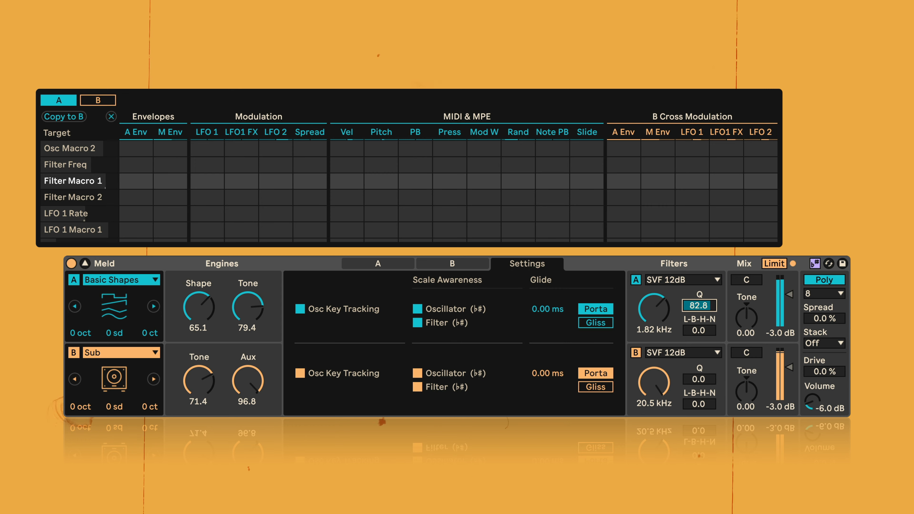
drag(695, 333, 654, 296)
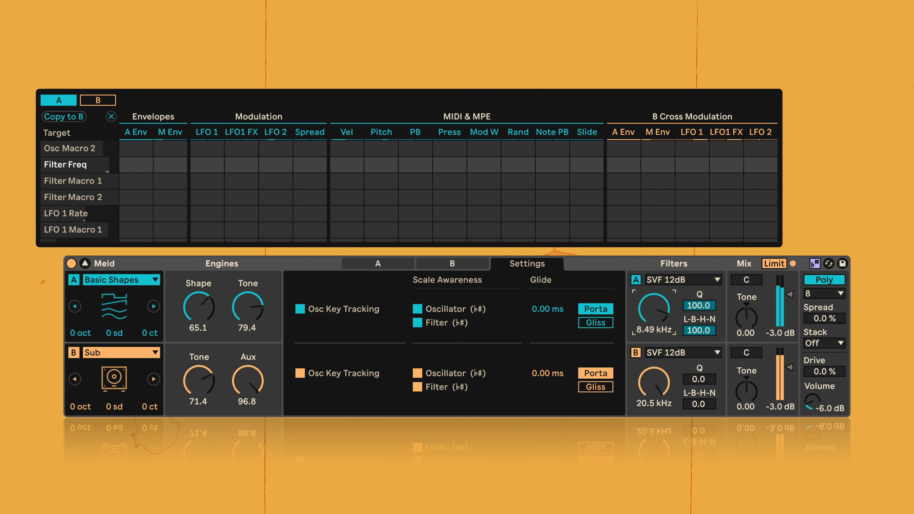
- Audition engine A's filter as HP 12dB MS2, with the frequency at 43.2 Hz and Drive at 40.6
click(680, 279)
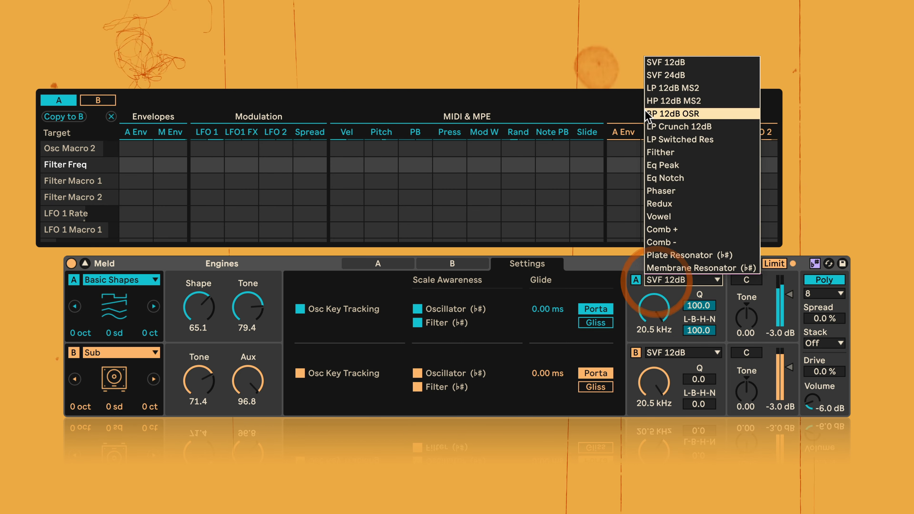
click(659, 103)
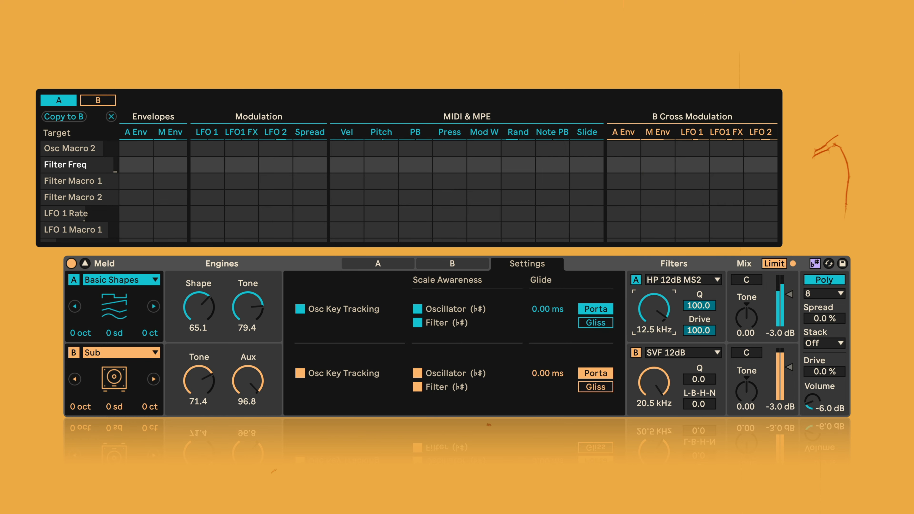
drag(654, 308, 699, 341)
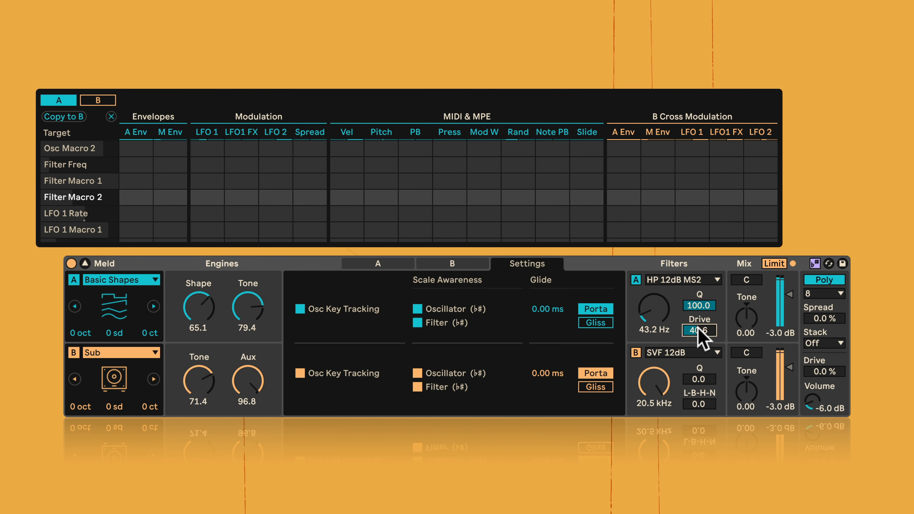
- Audition engine A's filter as Filther, with the frequency at 20.5 kHz, Q at 70.3 and Drive at 100
click(661, 281)
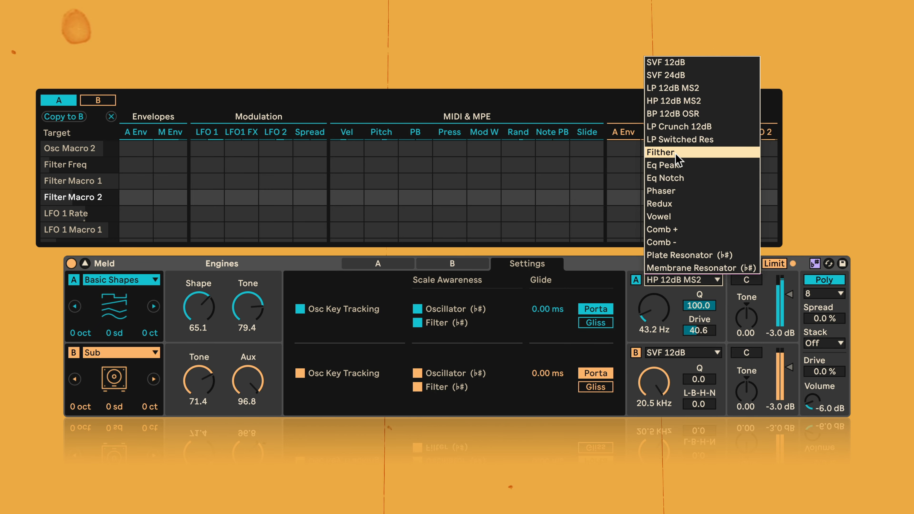
click(666, 152)
drag(647, 317, 648, 280)
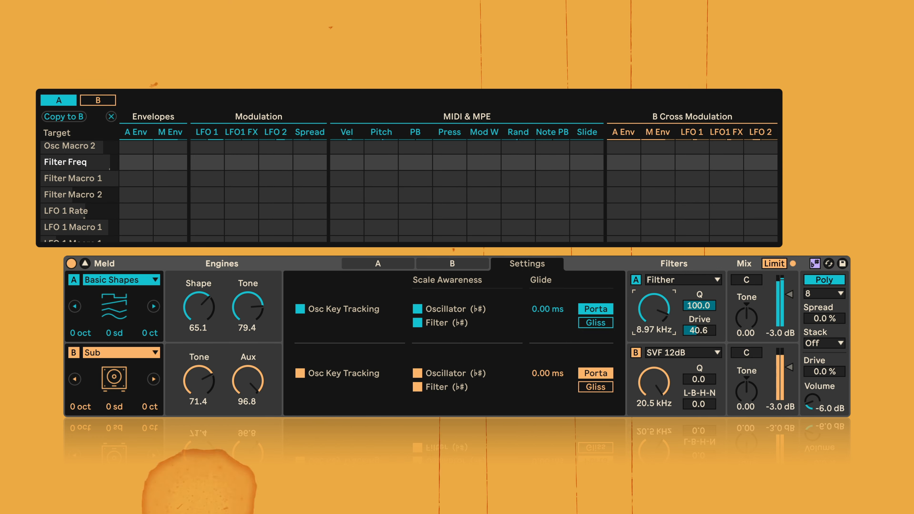
drag(701, 329, 691, 306)
- Audition engine A's filter as Eq Peak, with the frequency at 1.38 kHz, Boost at 100 and Q at 63.3
click(668, 286)
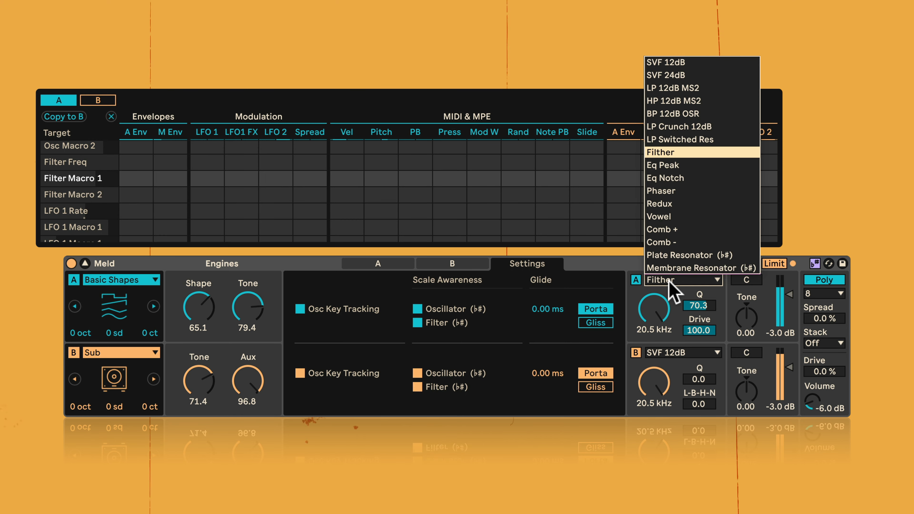
click(676, 167)
drag(654, 309, 699, 342)
drag(696, 305, 693, 294)
- Audition engine A's filter as Phaser, with the frequency at 181 Hz, Spread at 100 and Feedb at 41.4
click(663, 280)
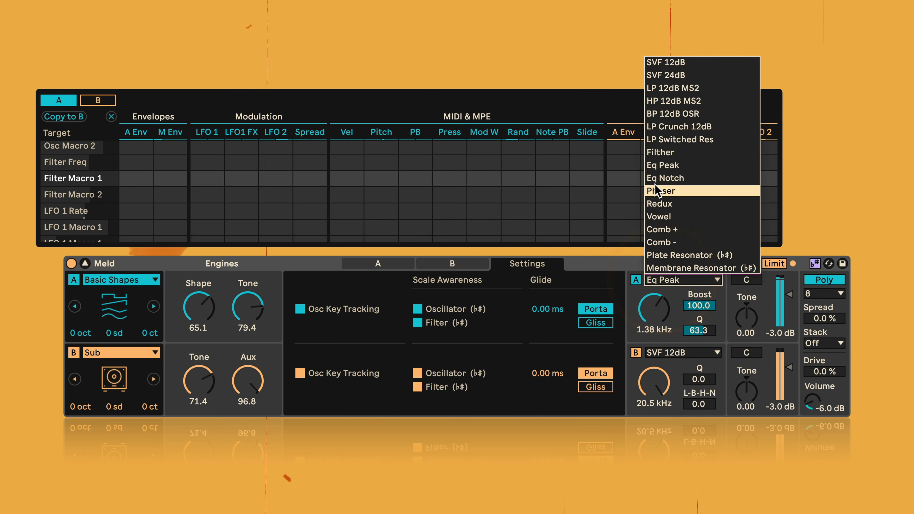
click(675, 191)
drag(650, 315, 696, 313)
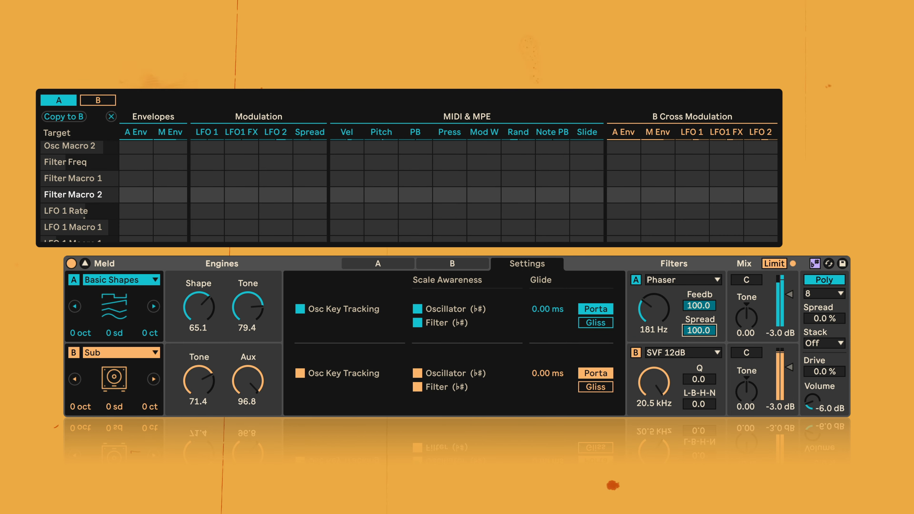
drag(699, 306, 699, 341)
- Audition engine A's filter as Redux, with the frequency at 20.5 kHz, Crush at 100 and Lofi at 100
click(655, 277)
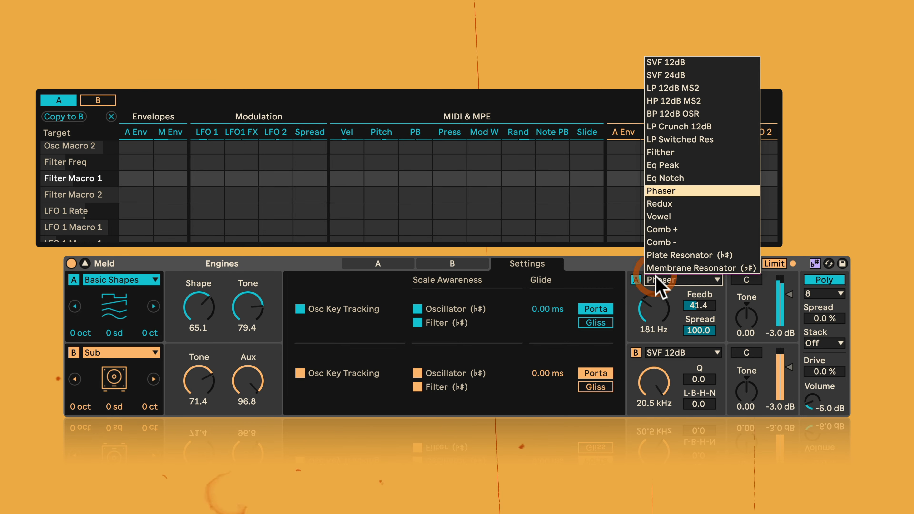
click(655, 206)
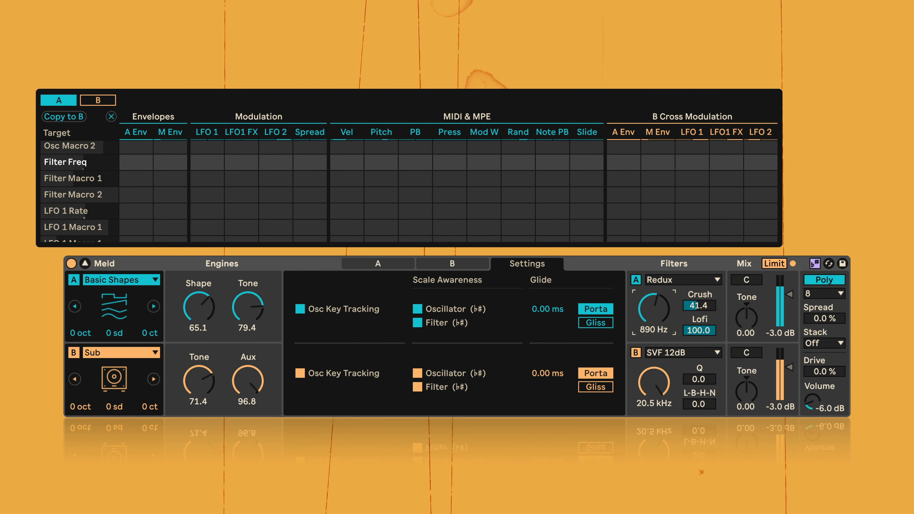
drag(654, 309, 654, 271)
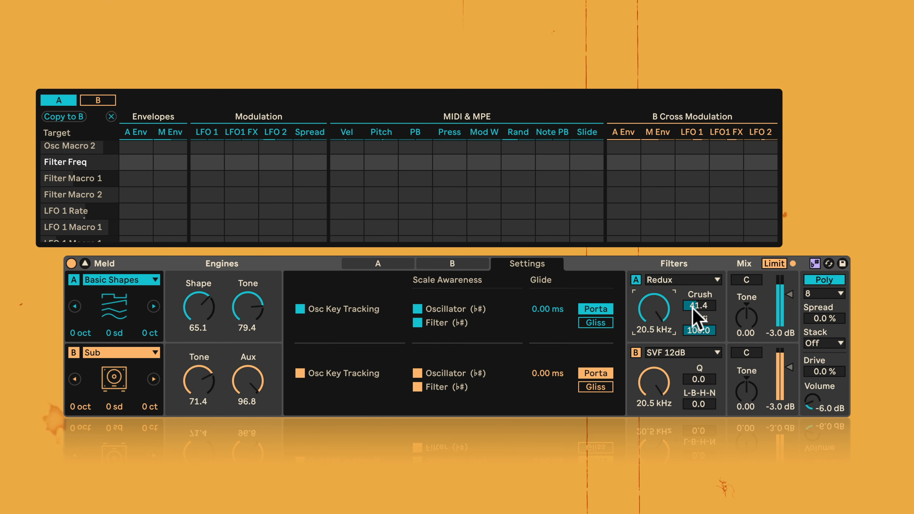
drag(692, 309, 692, 285)
drag(685, 330, 686, 342)
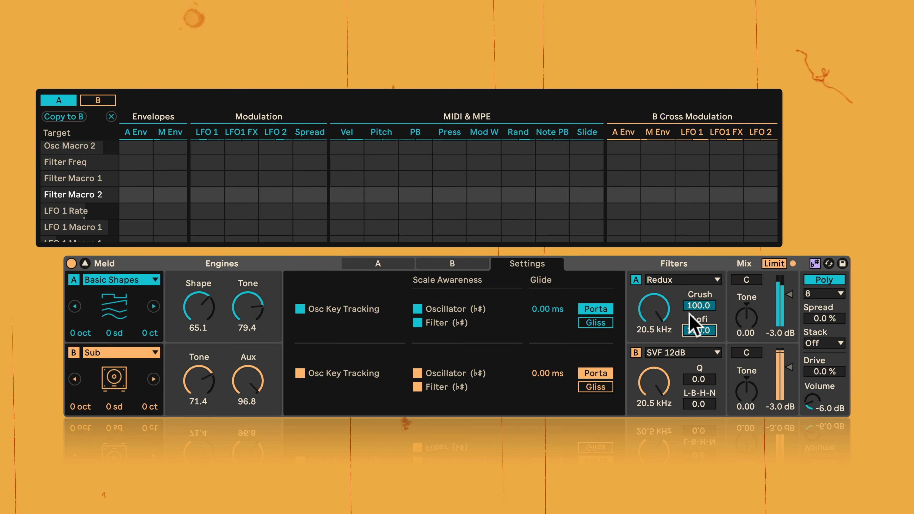
- Switch engine A's filter to Vowel, with the frequency at 4.39 kHz and Morph at 14.1
click(662, 281)
click(666, 217)
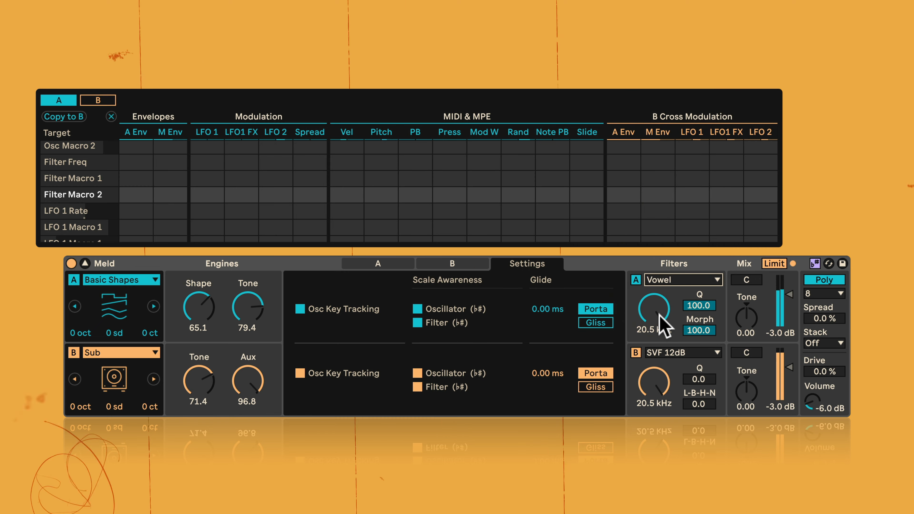
mouse_move(659, 316)
mouse_down()
mouse_move(659, 351)
mouse_move(659, 299)
mouse_up()
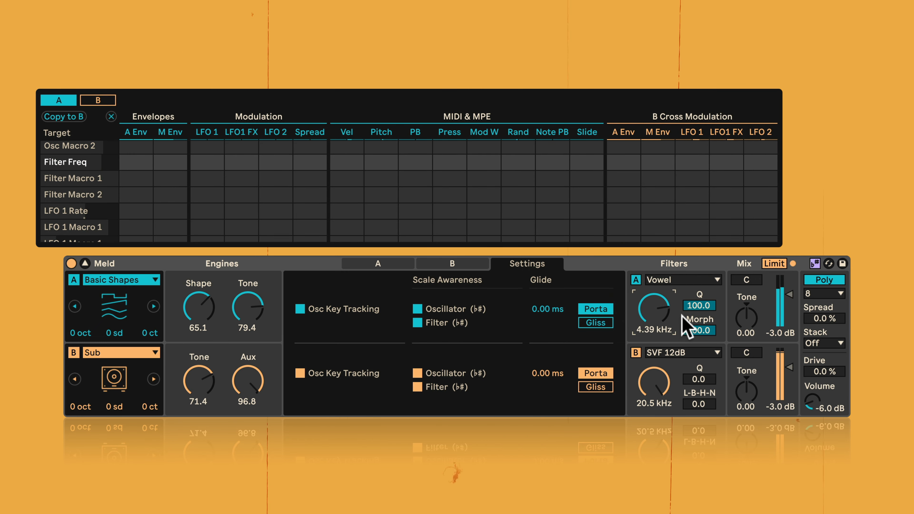
click(698, 331)
drag(698, 331, 698, 346)
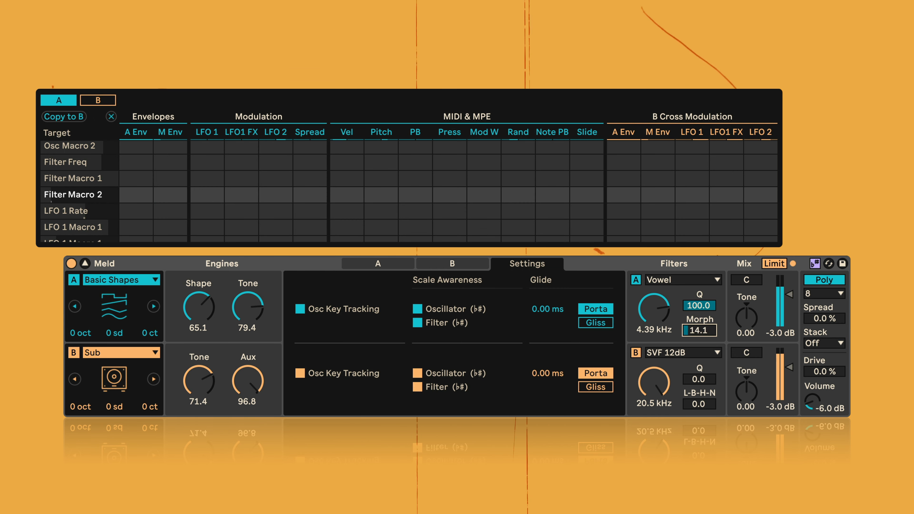
- Set the Vowel filter's Morph to 100, and audition engine A's filter as Comb + at 2.15 kHz, Feedb 60.2 and Damp 50.8
drag(699, 331, 698, 296)
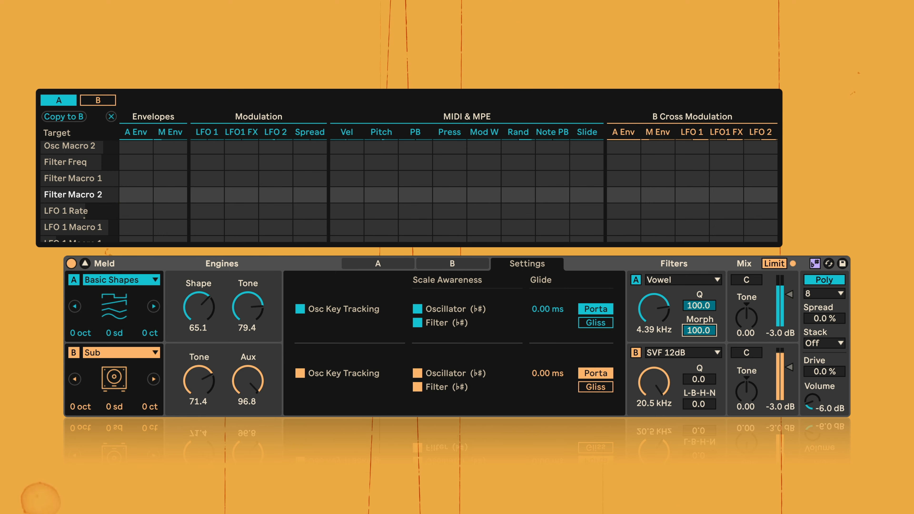
click(677, 280)
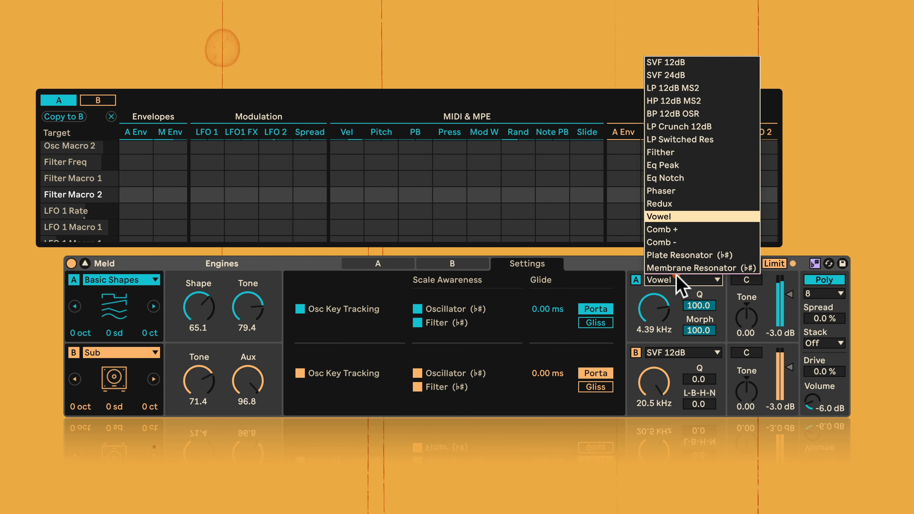
click(673, 230)
drag(654, 309, 707, 338)
drag(654, 309, 654, 302)
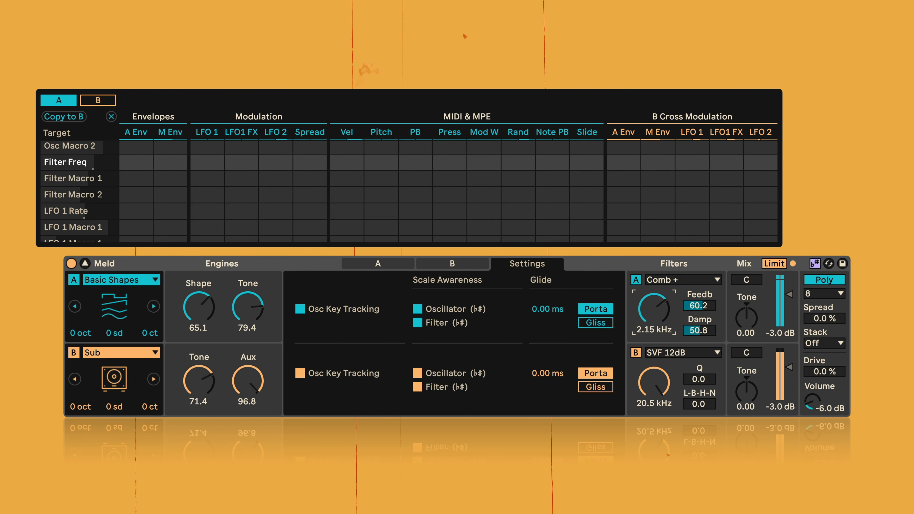
- Audition engine A's filter as Comb -, with the frequency at 145 Hz, Feedb at 96.1 and Damp at 100
click(682, 281)
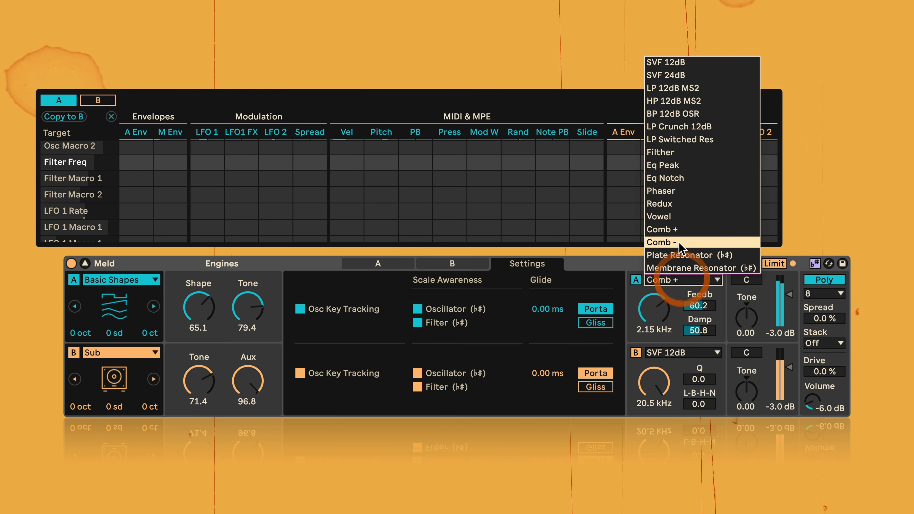
click(770, 241)
drag(657, 317, 698, 288)
- Audition engine A's filter as Plate Resonator, with the frequency at 349 Hz, Q at 69.5 and Ratio at 45.3
click(698, 280)
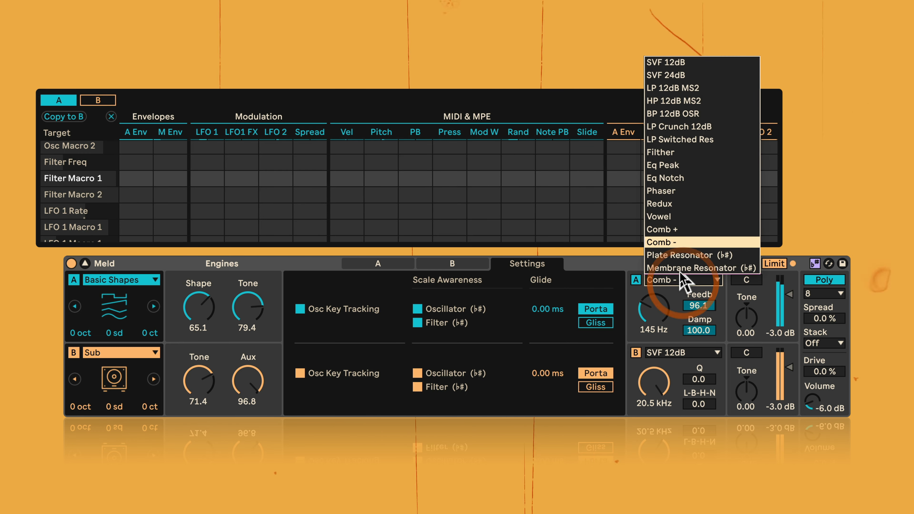
click(681, 256)
mouse_move(655, 332)
mouse_down()
mouse_move(654, 360)
mouse_move(654, 344)
mouse_up()
drag(699, 306, 699, 344)
drag(657, 311, 657, 344)
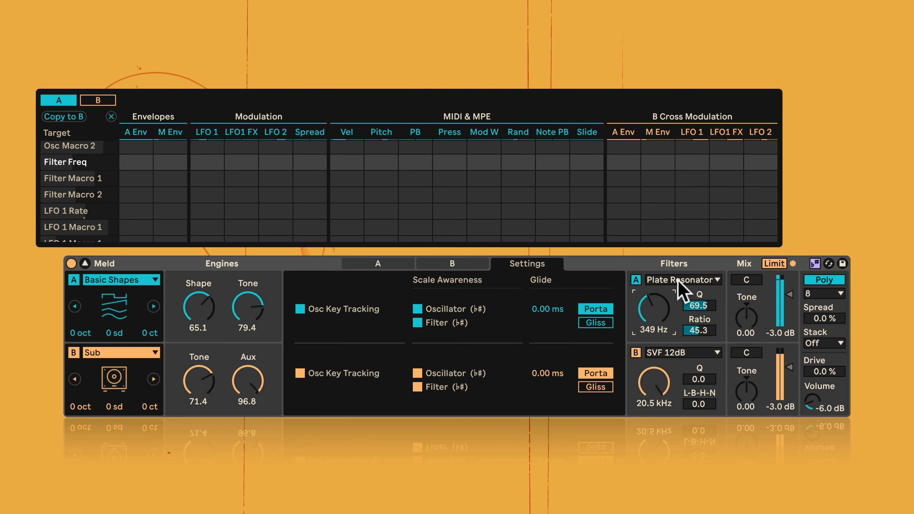
- Audition engine A's filter as Membrane Resonator with the frequency at 606 Hz, Q at 85.2 and Damp at 68.8, and stop playback
click(673, 281)
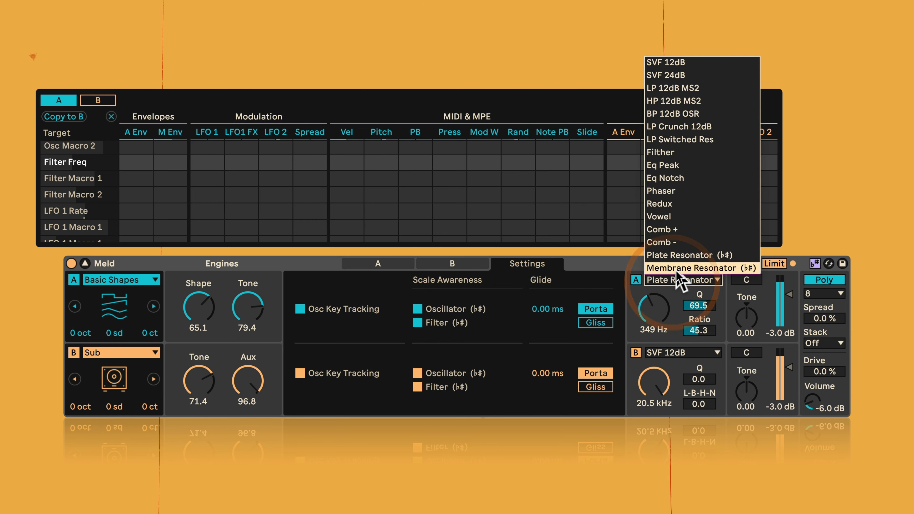
click(677, 270)
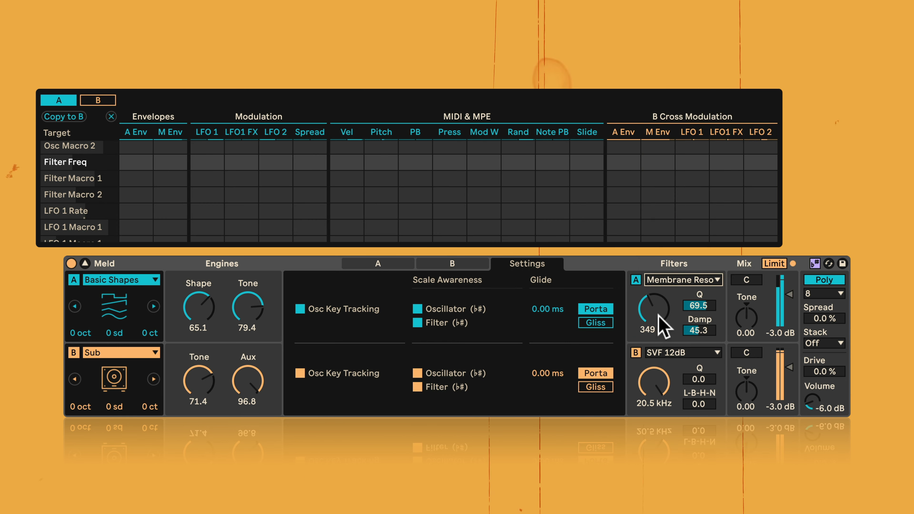
drag(699, 305, 648, 306)
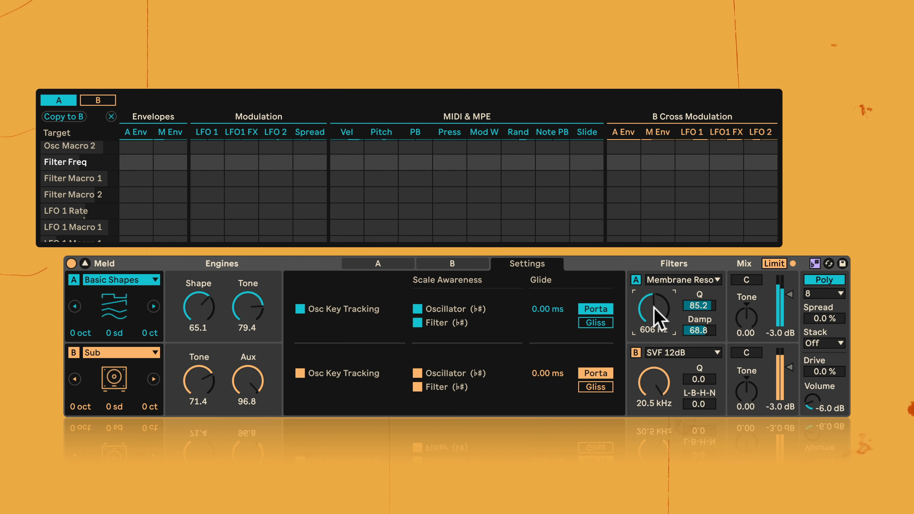
key(space)
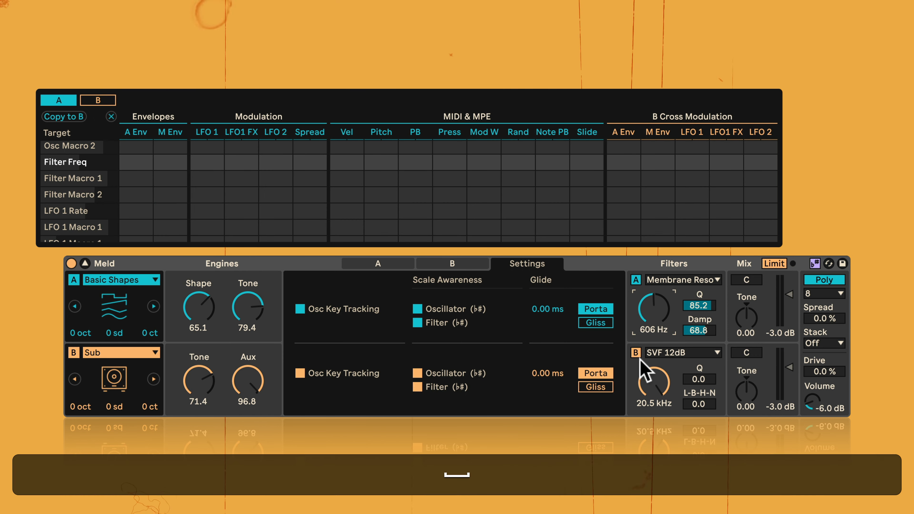